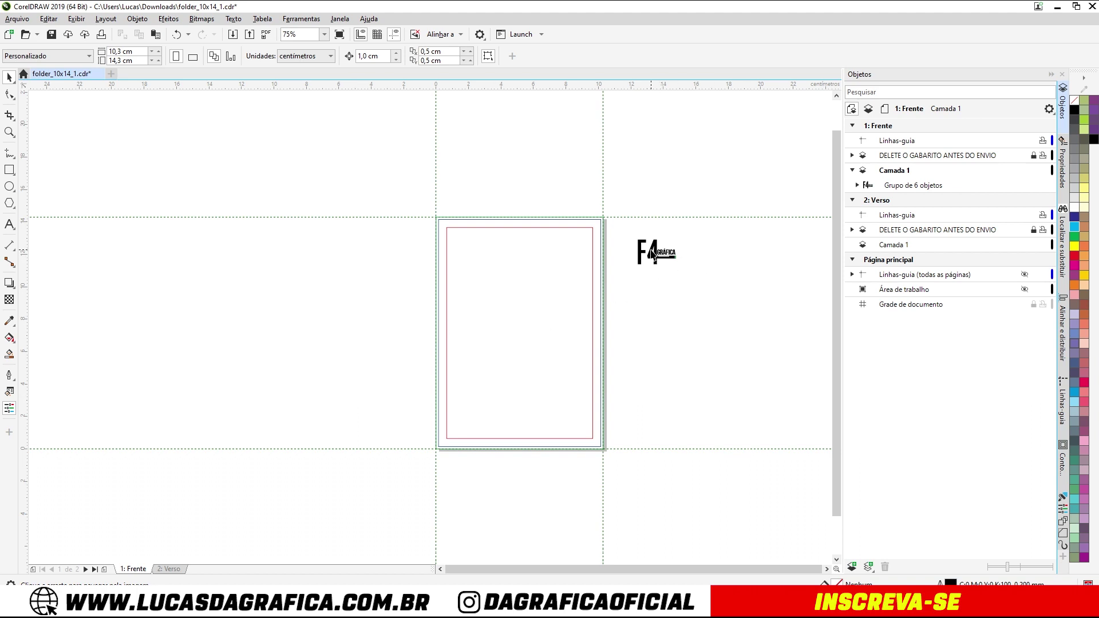
- Move the F4 Gráfica Rápida logo from the pasteboard to the top-right of the front page
drag(653, 255, 517, 250)
scroll(518, 250, up, 3)
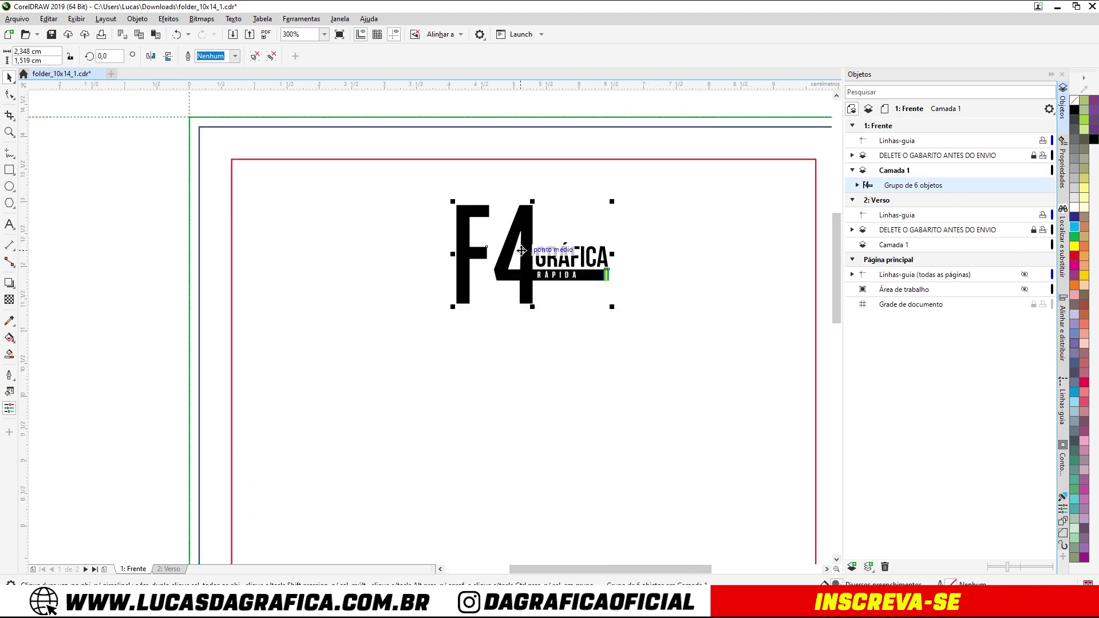
scroll(522, 250, down, 3)
scroll(503, 226, up, 1)
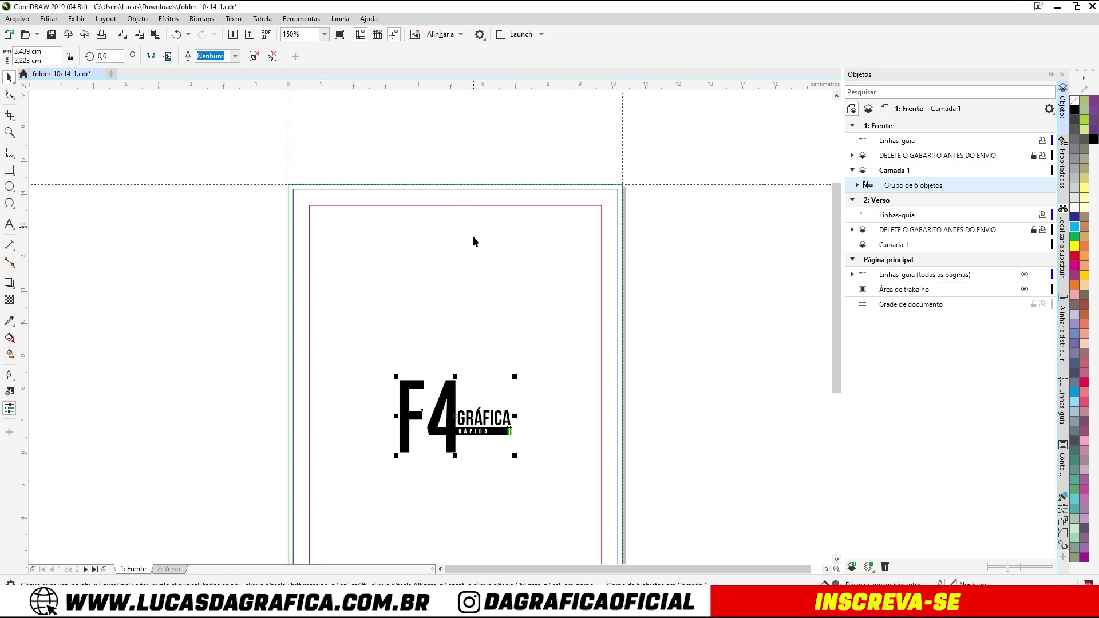
drag(469, 414, 470, 264)
click(702, 213)
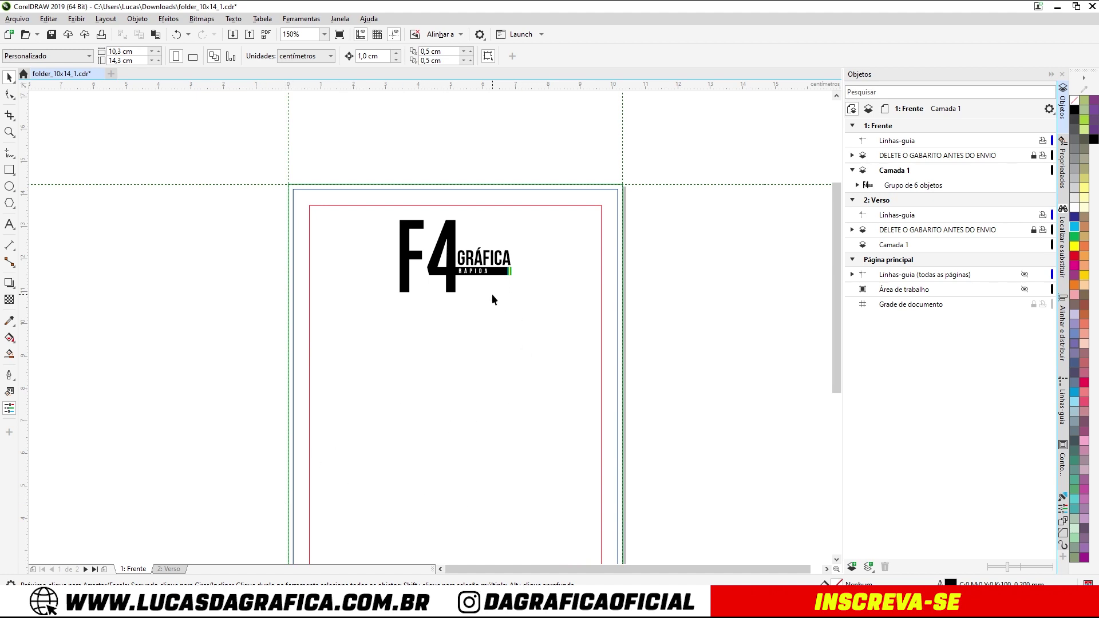
drag(452, 255, 525, 255)
click(290, 249)
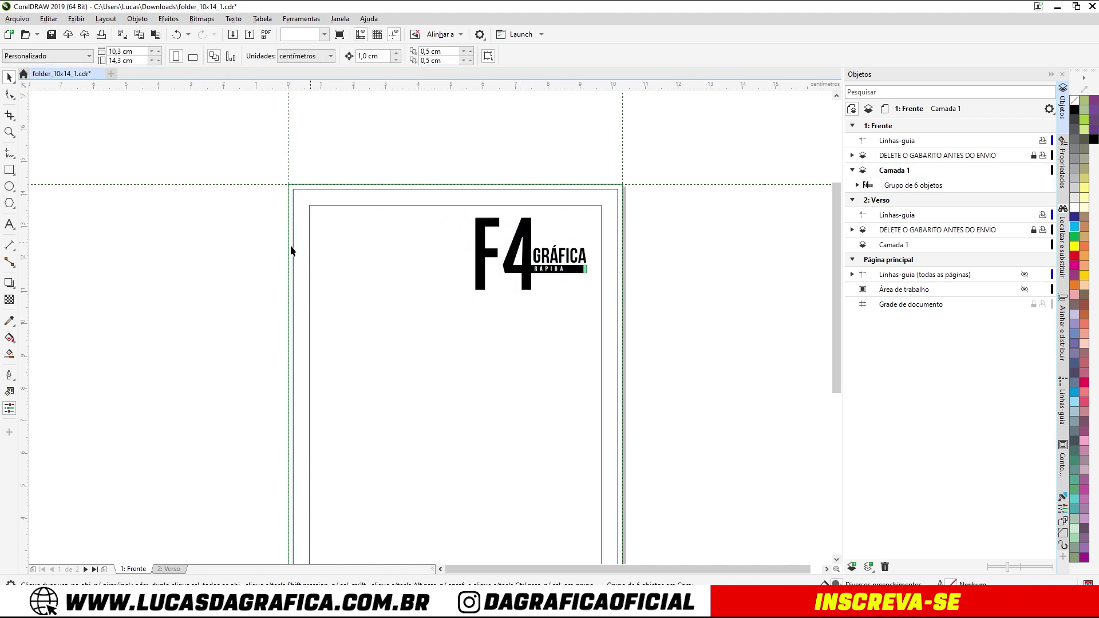
- Type the headline 'O seu bairro agora tem uma gráfica Rápida' as artistic text
click(9, 224)
click(313, 221)
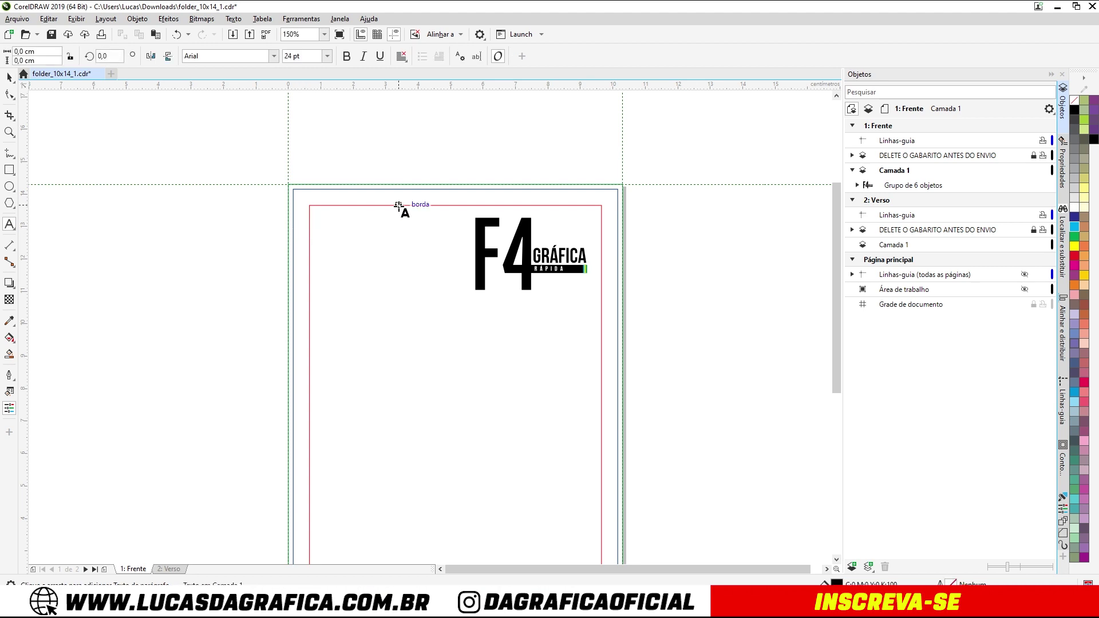
text(O se)
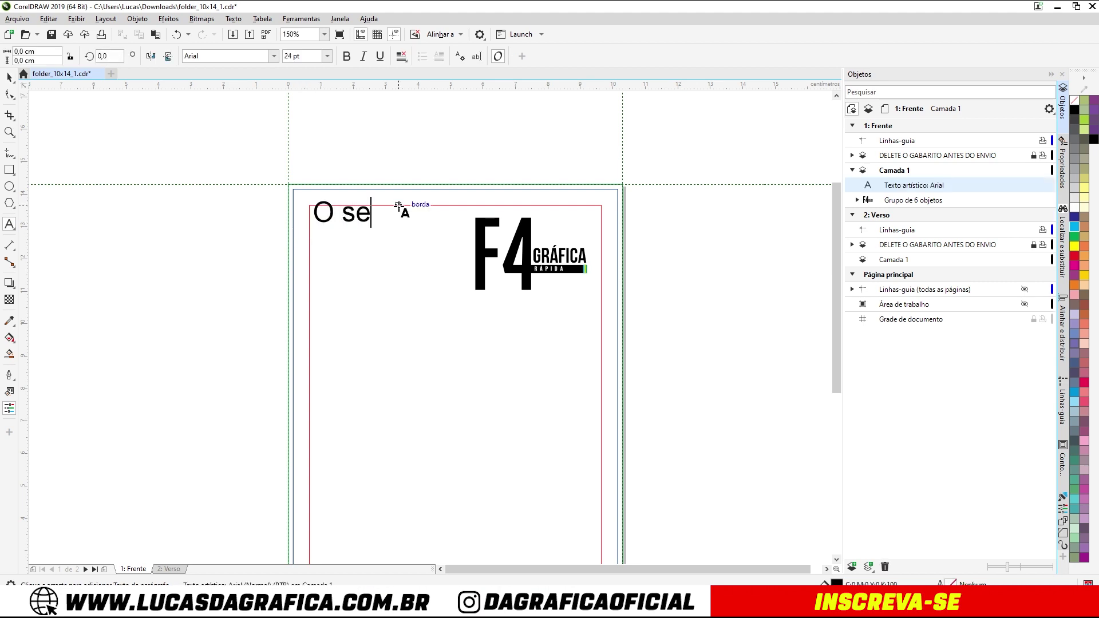
text(u bairro agora q)
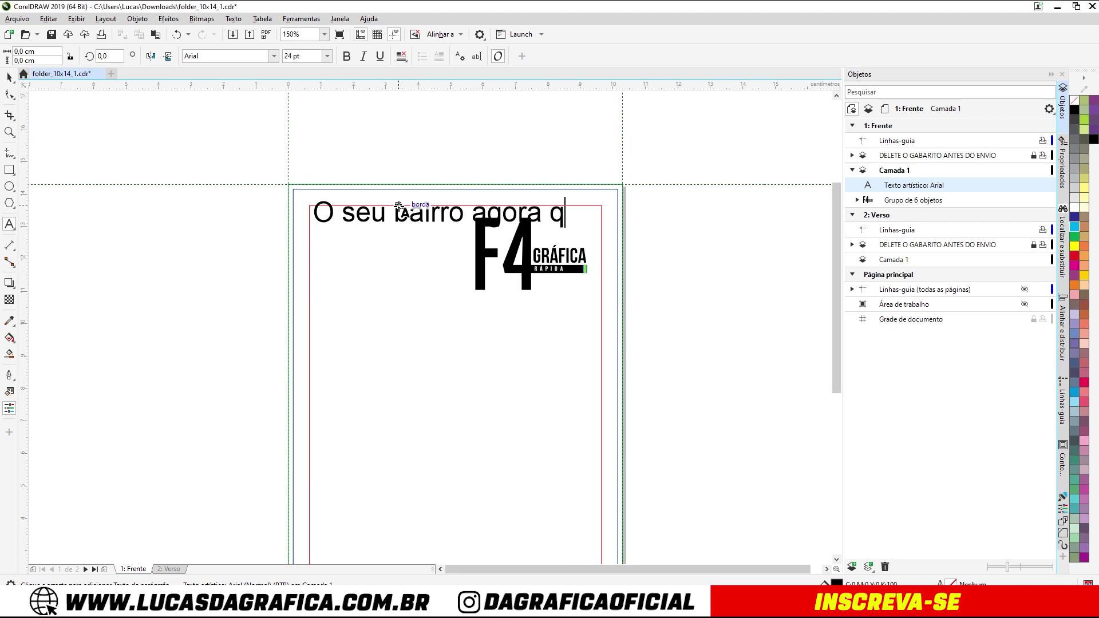
key(BackSpace)
text(tem uma gra)
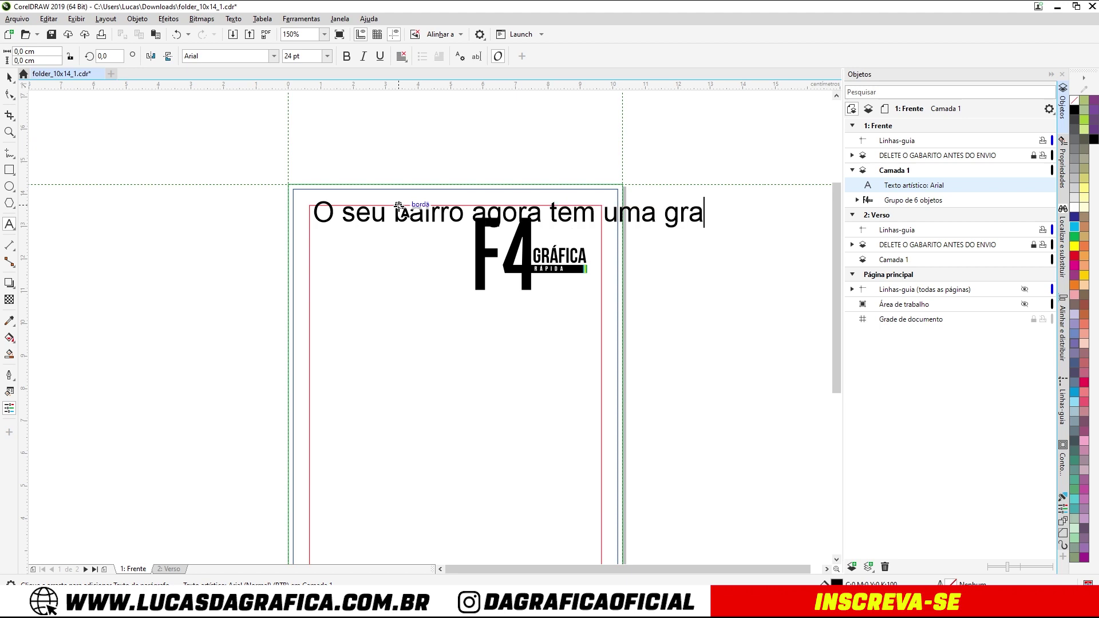
text(fica )
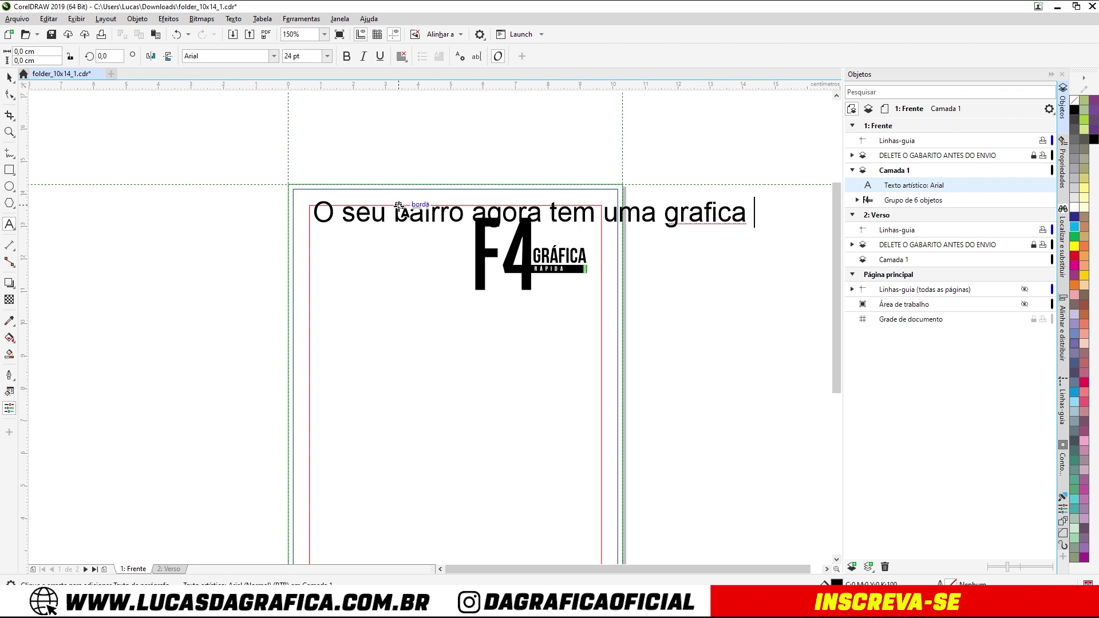
text(r)
key(BackSpace)
text(Rápida)
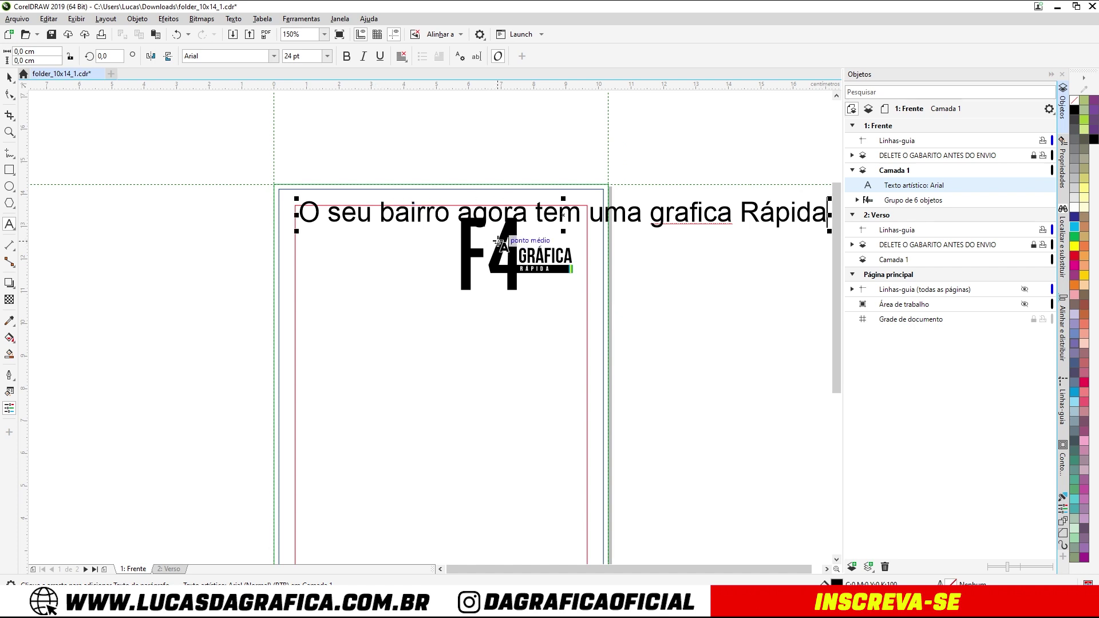
key(ctrl+space)
- Break the headline into two lines before 'uma' and centre-align it
drag(696, 214, 555, 271)
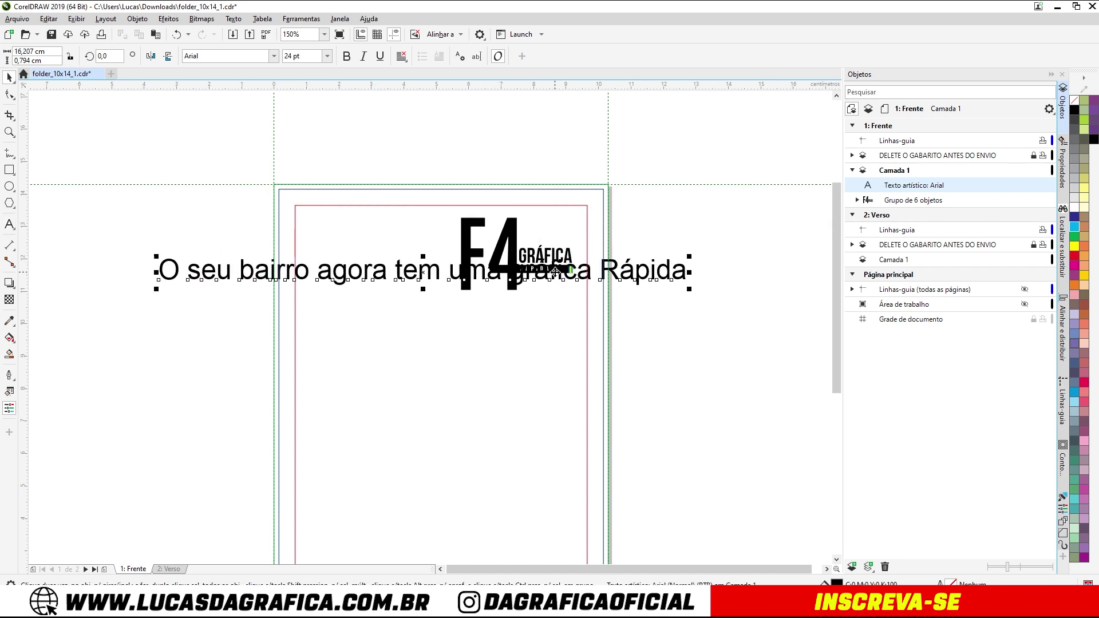
double_click(452, 273)
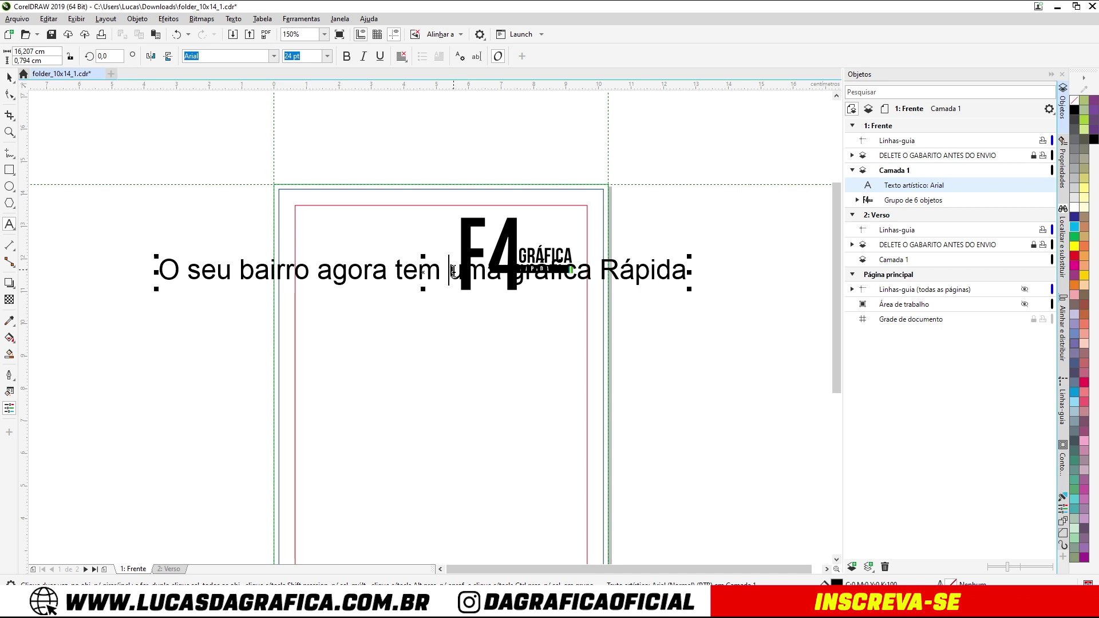
key(Return)
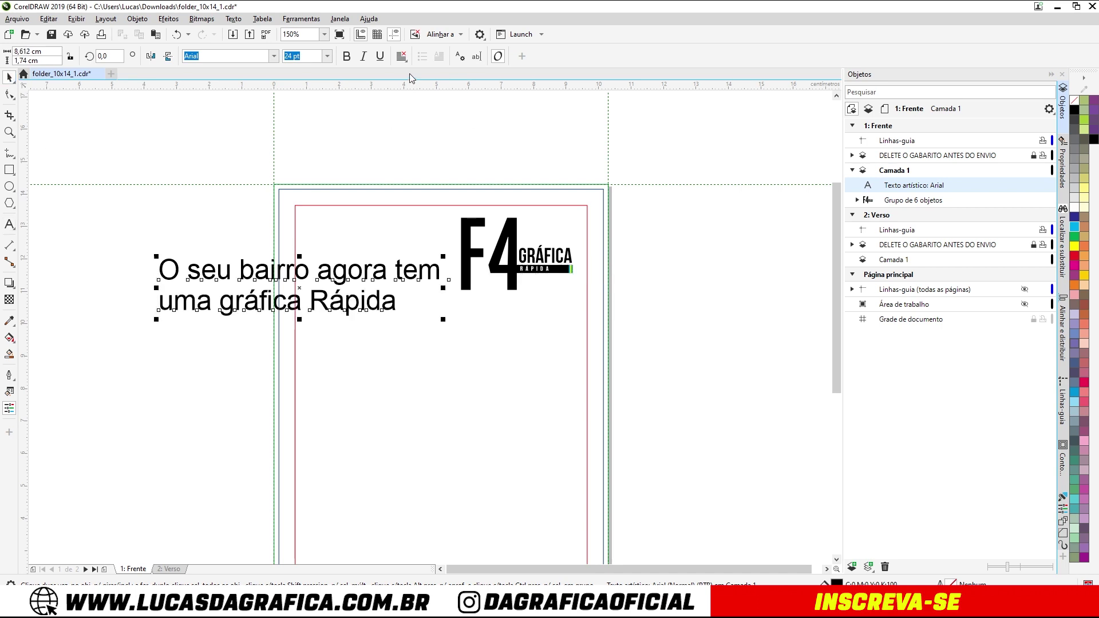
click(401, 55)
click(421, 96)
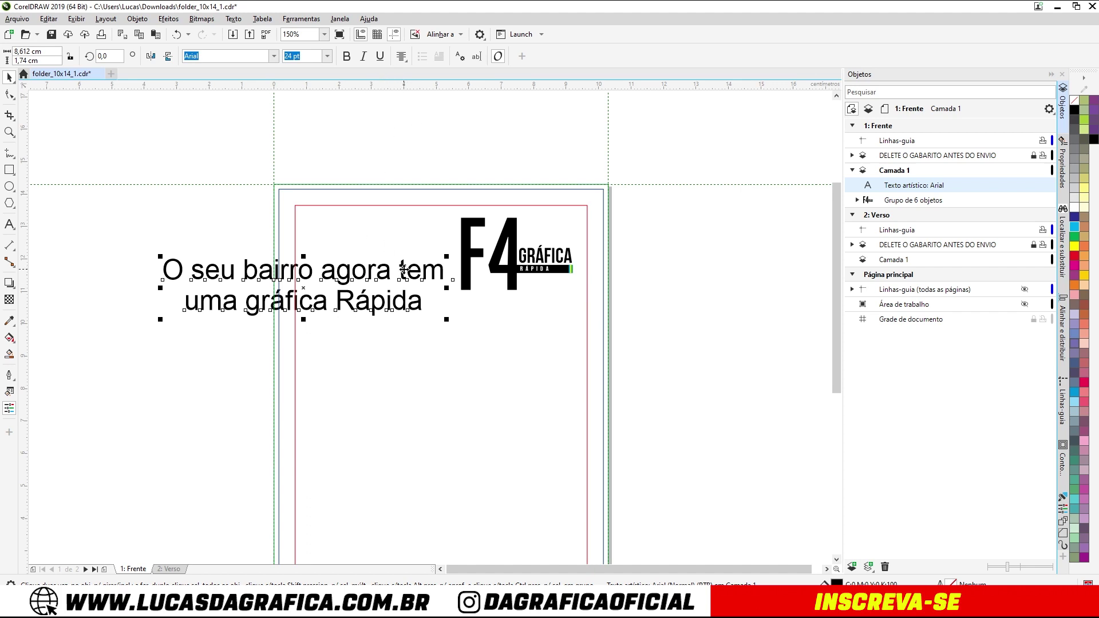
- Move the headline to page centre and centre the F4 logo above it
drag(404, 269, 544, 337)
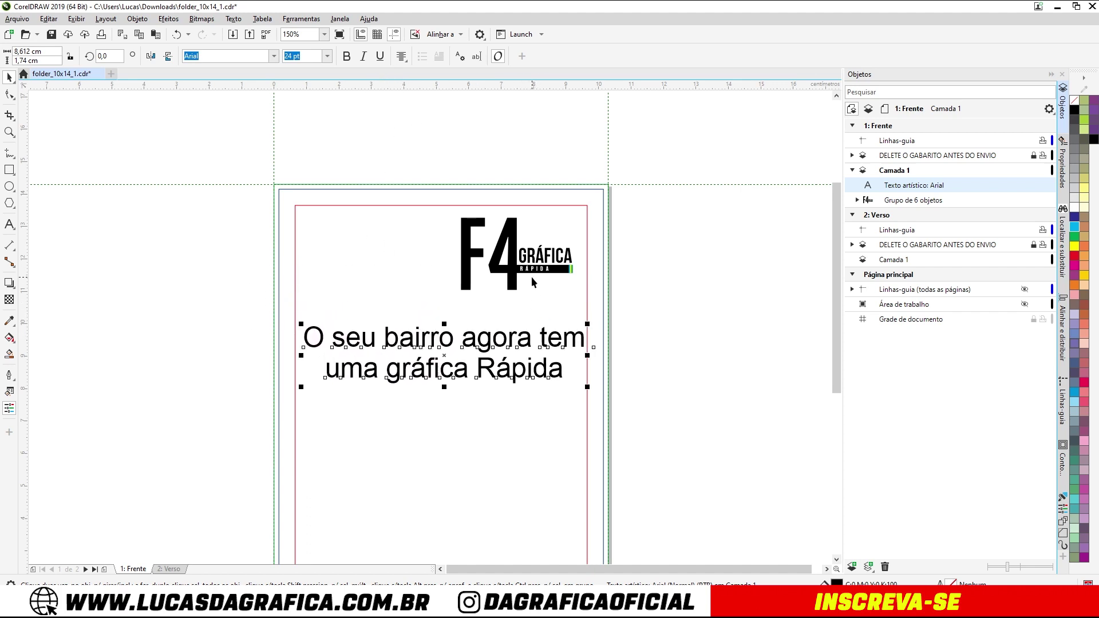
click(513, 253)
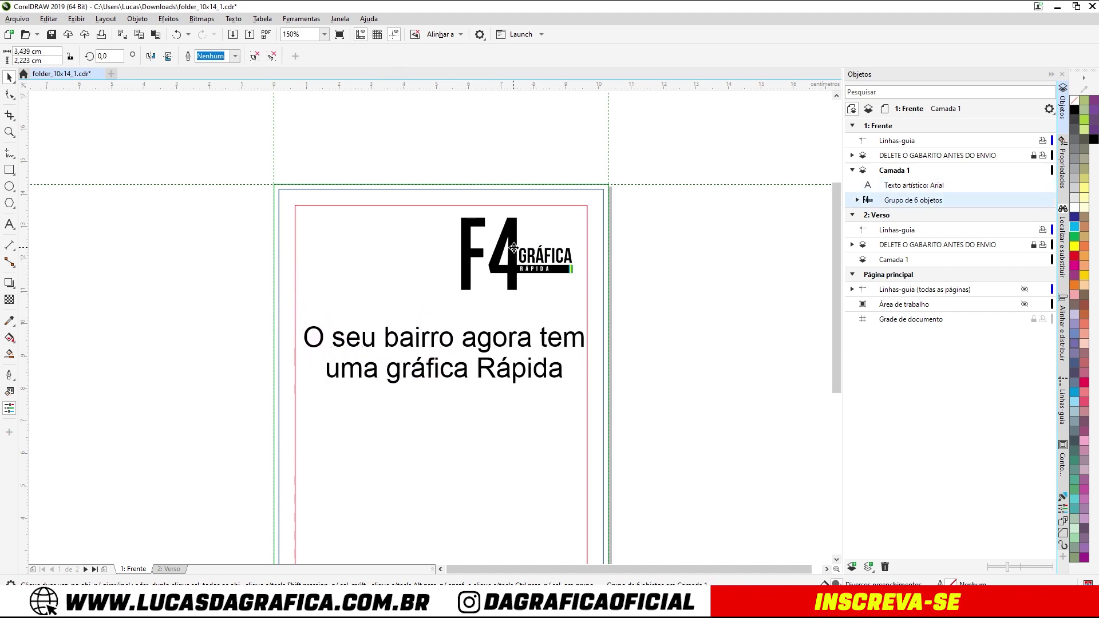
drag(514, 247, 447, 256)
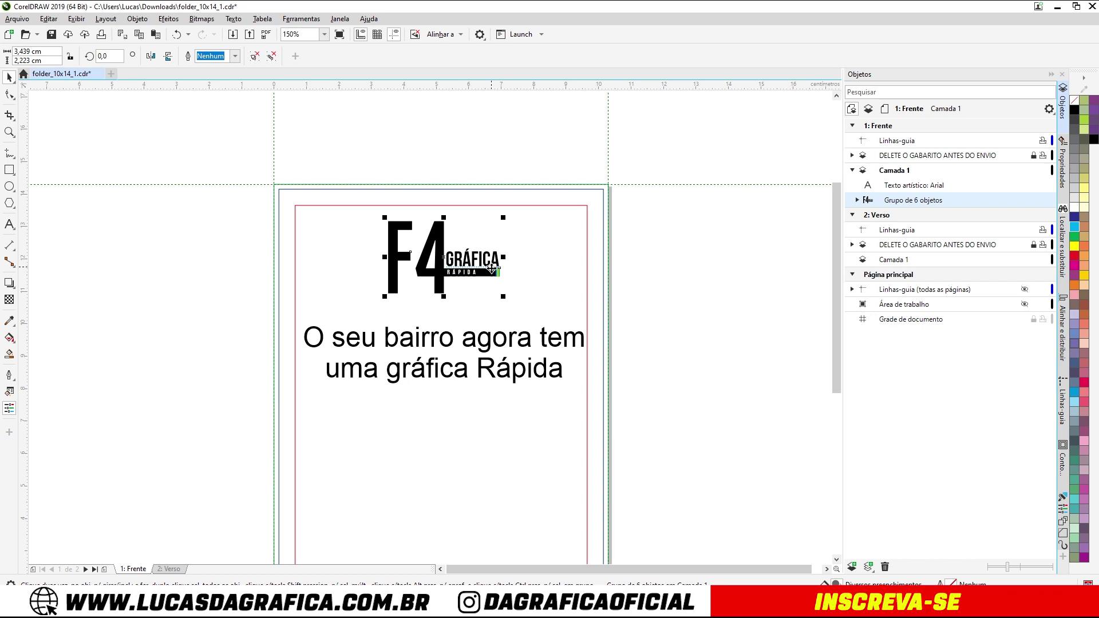
drag(491, 268, 441, 264)
- Set the headline in Bebas Neue and tighten the spacing between its two lines
click(449, 336)
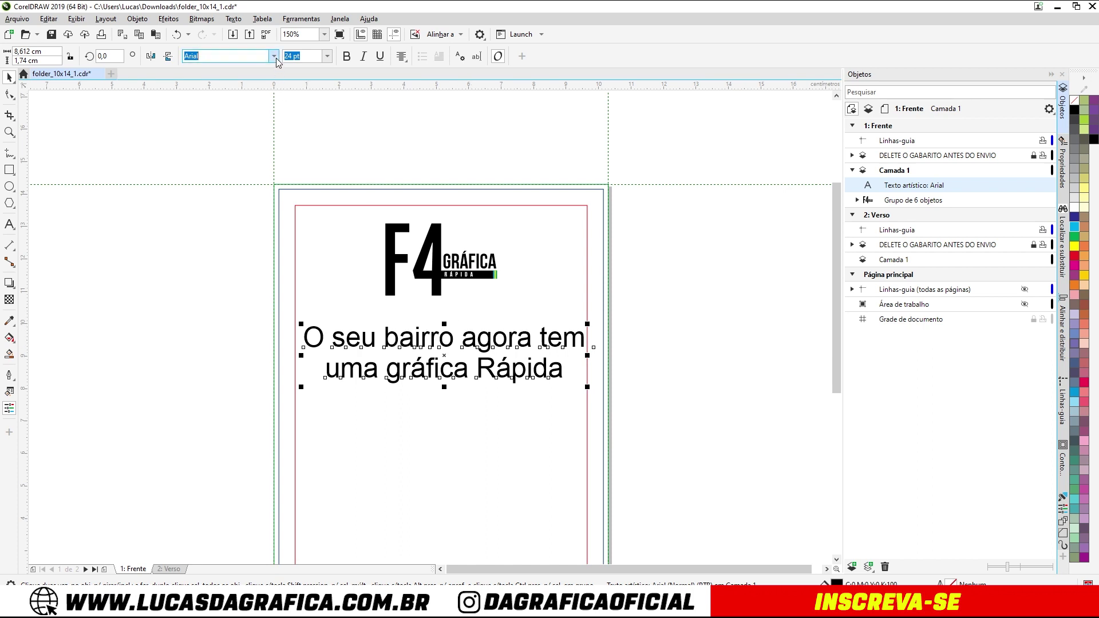
key(Escape)
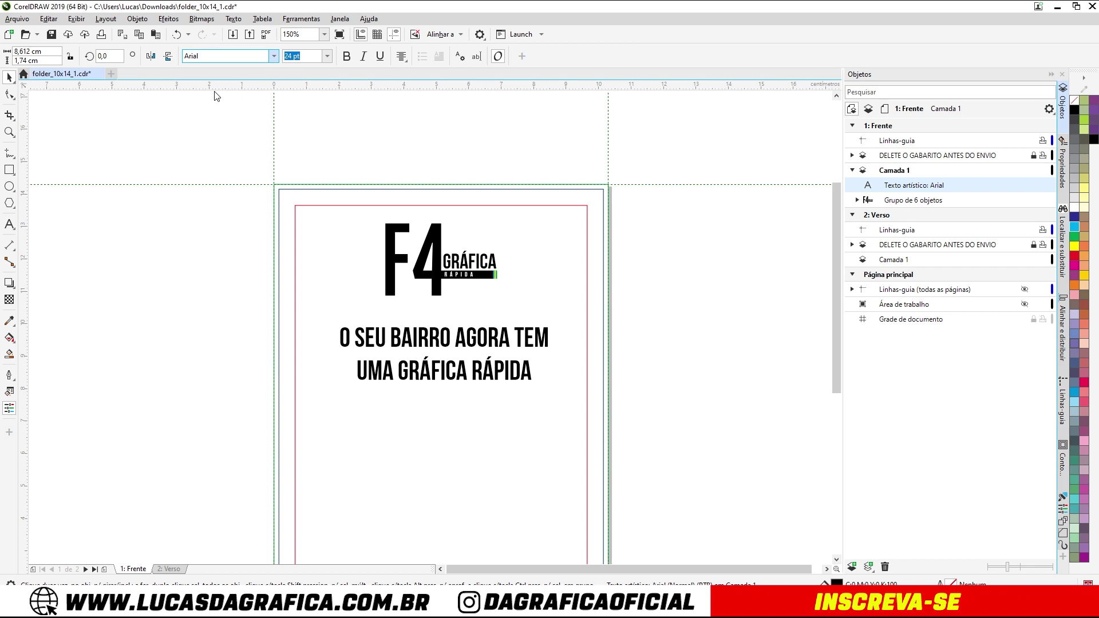
click(362, 337)
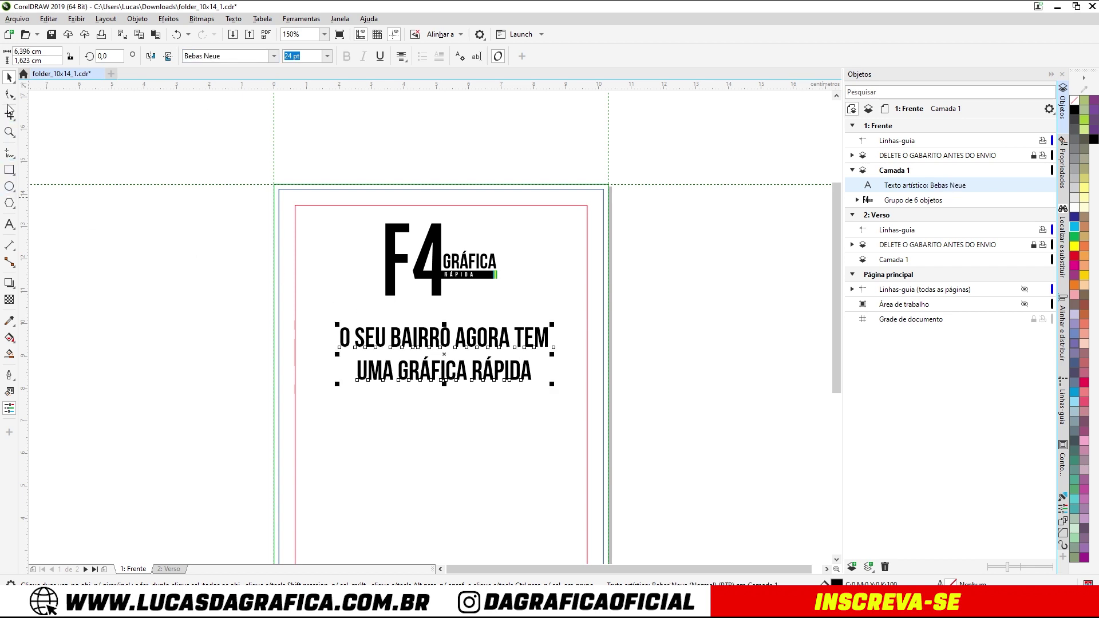
click(9, 95)
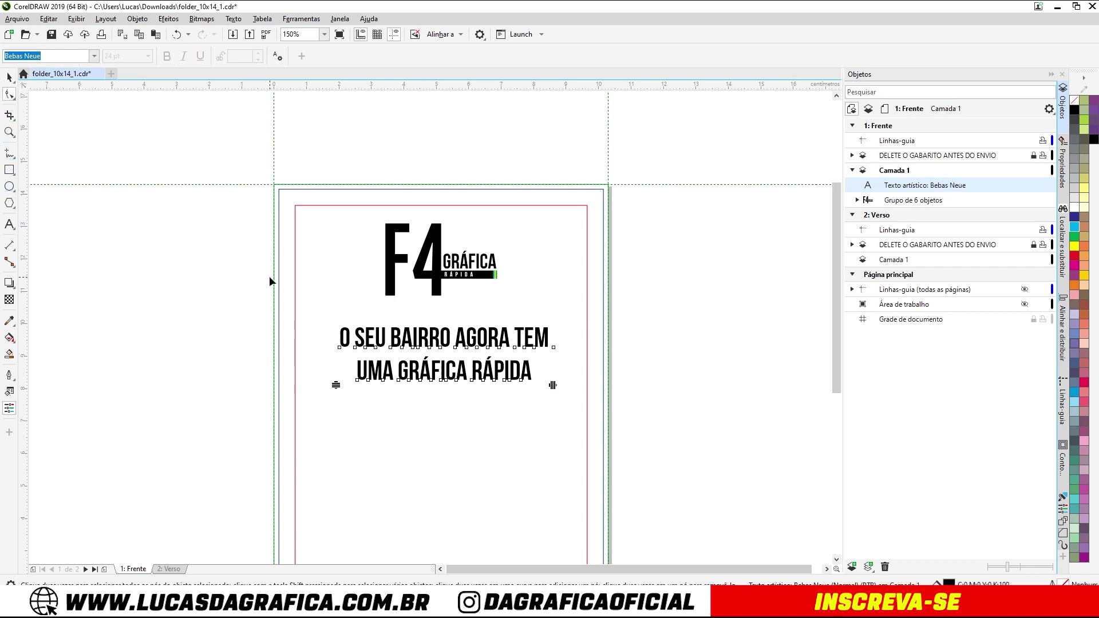
drag(334, 384, 336, 372)
click(9, 77)
click(159, 260)
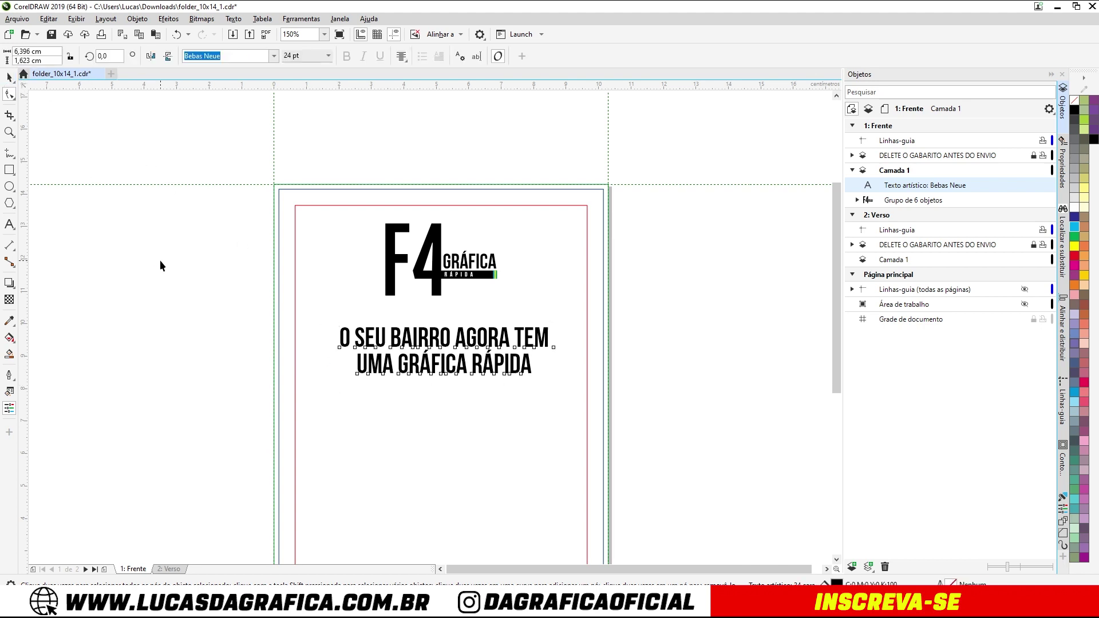
- Reposition the headline below the logo and enlarge it to about 28 pt
click(447, 341)
mouse_move(447, 342)
mouse_down()
mouse_move(447, 410)
mouse_move(444, 343)
mouse_up()
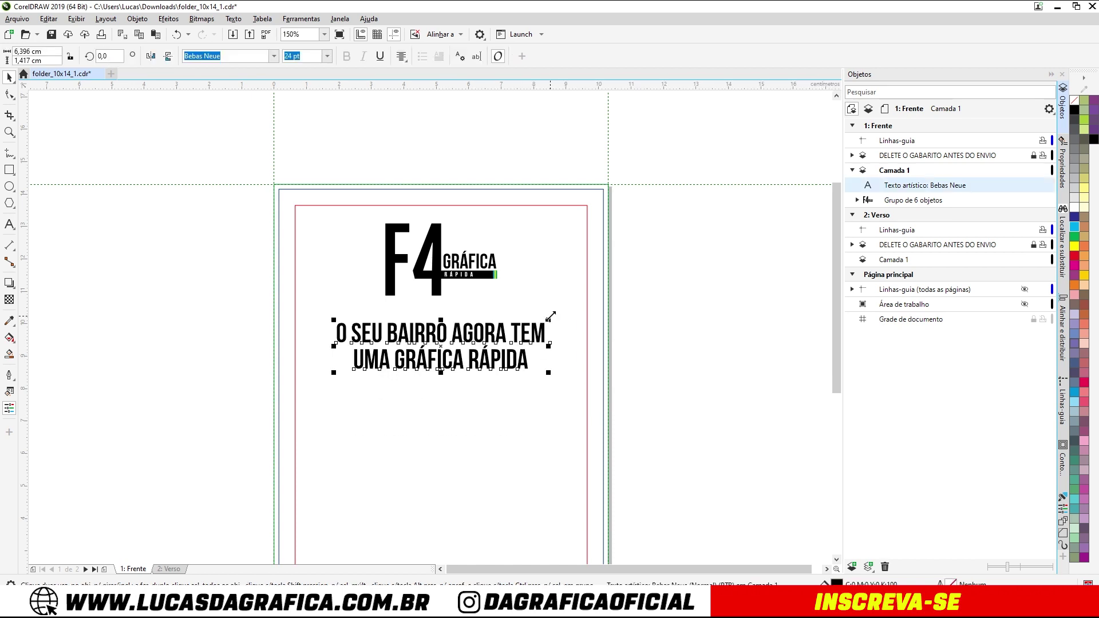
drag(551, 317, 566, 297)
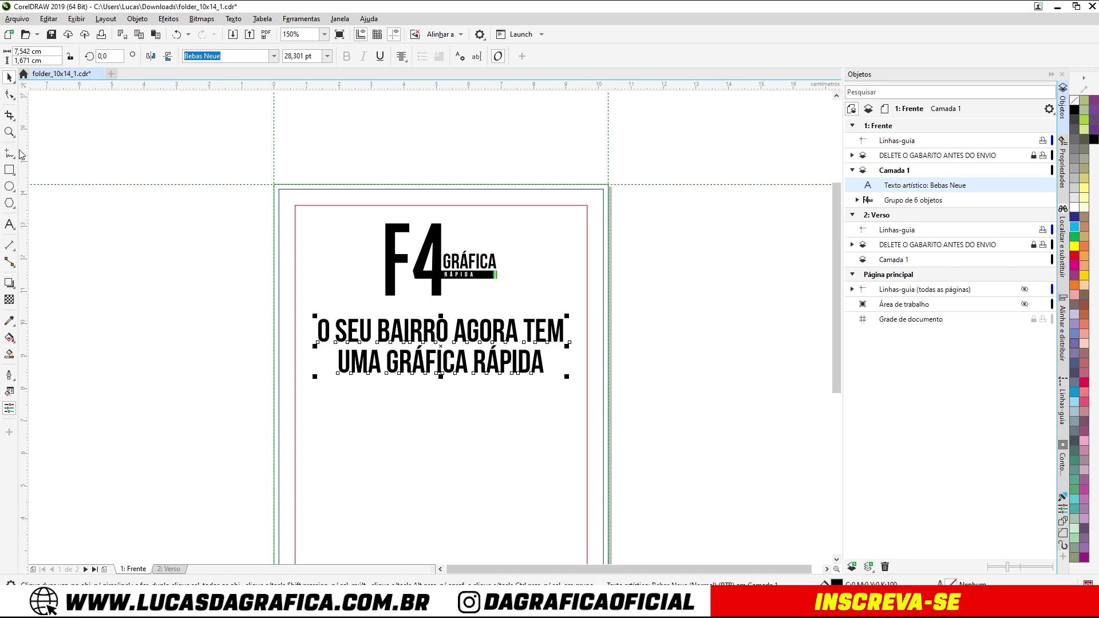
- Draw a yellow full-width band behind the headline, extended to the bleed and sent backward
click(9, 170)
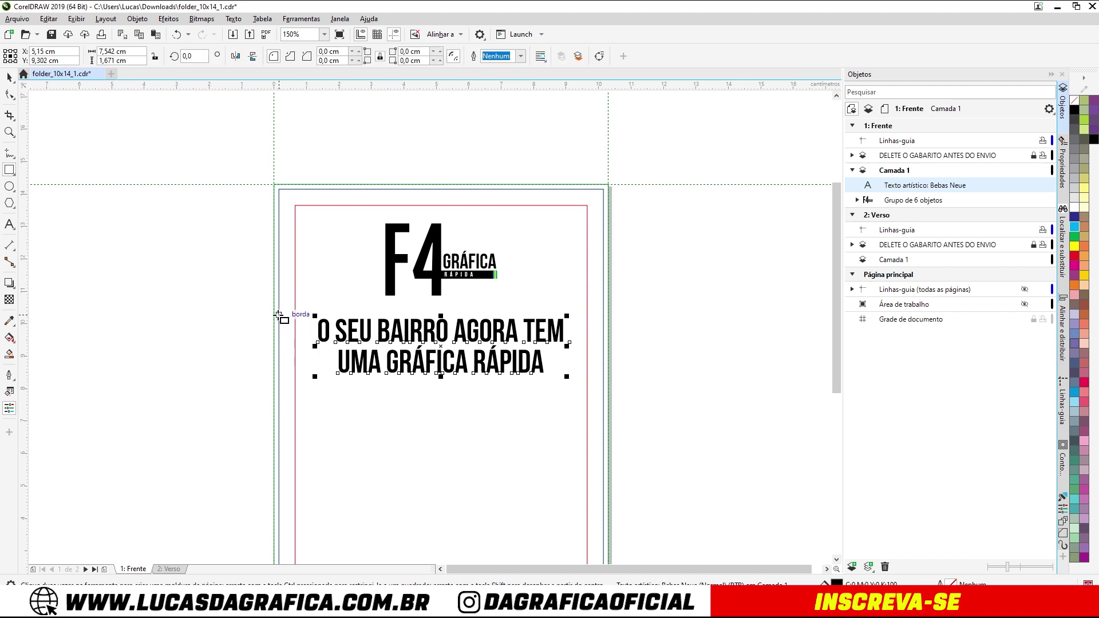
drag(275, 309, 606, 389)
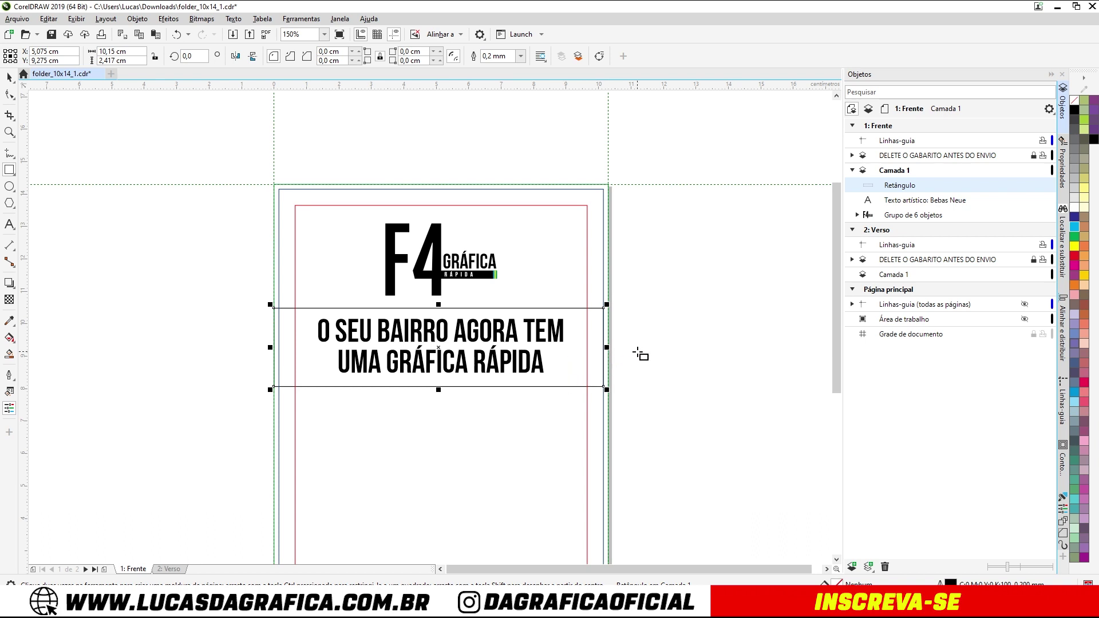
click(1076, 251)
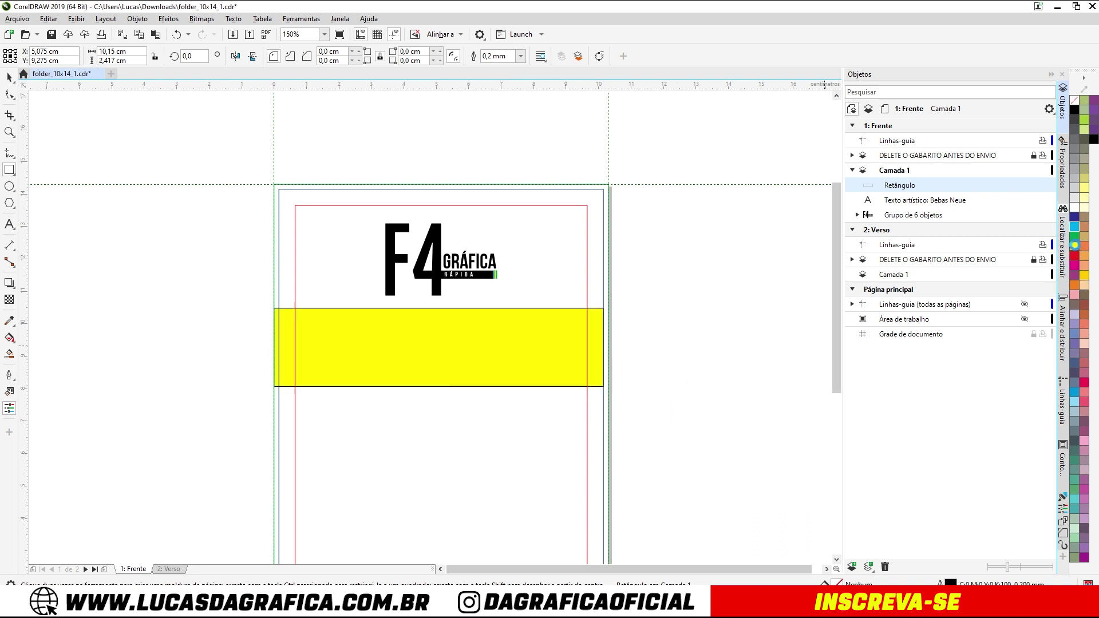
mouse_move(608, 348)
mouse_down()
mouse_move(626, 346)
mouse_move(612, 348)
mouse_up()
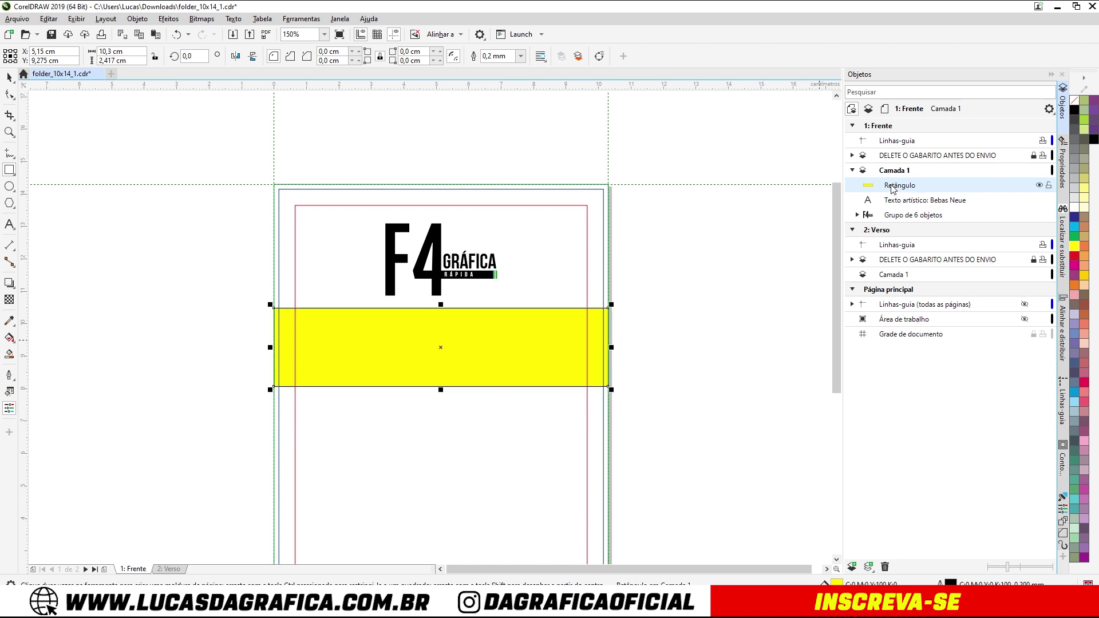
drag(894, 188, 911, 224)
click(9, 76)
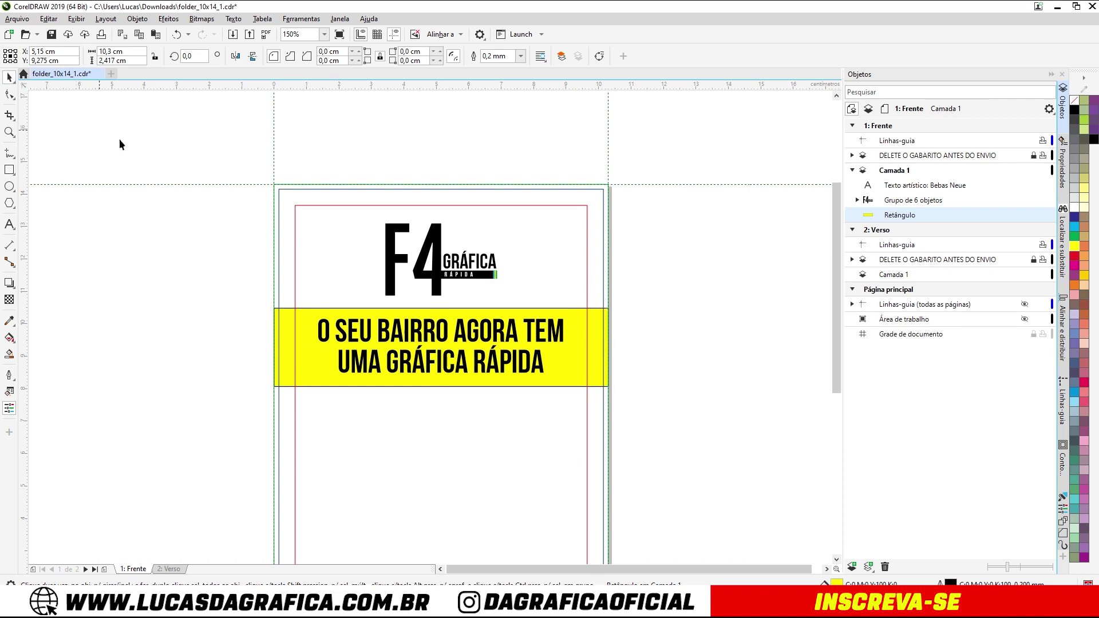
click(118, 143)
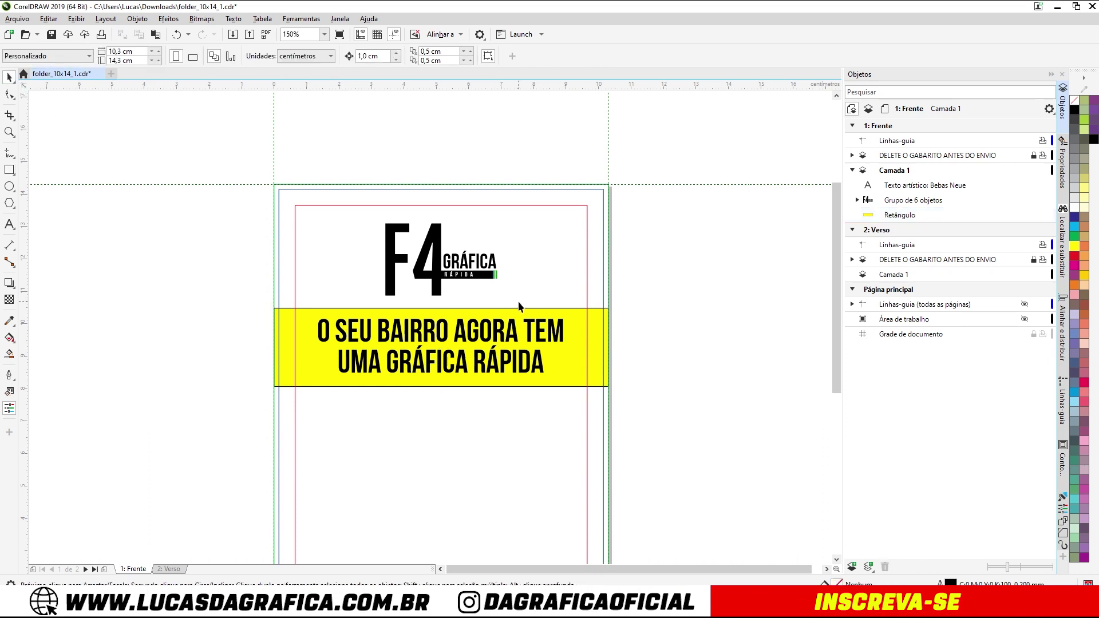
- Remove the black outline from the yellow band
click(600, 317)
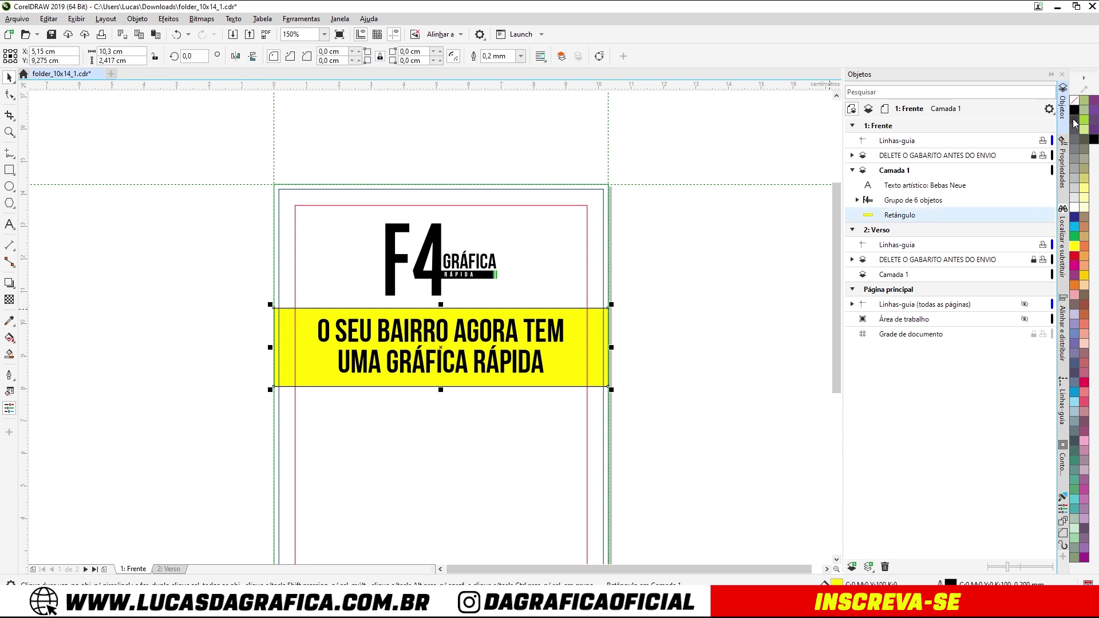
right_click(1075, 100)
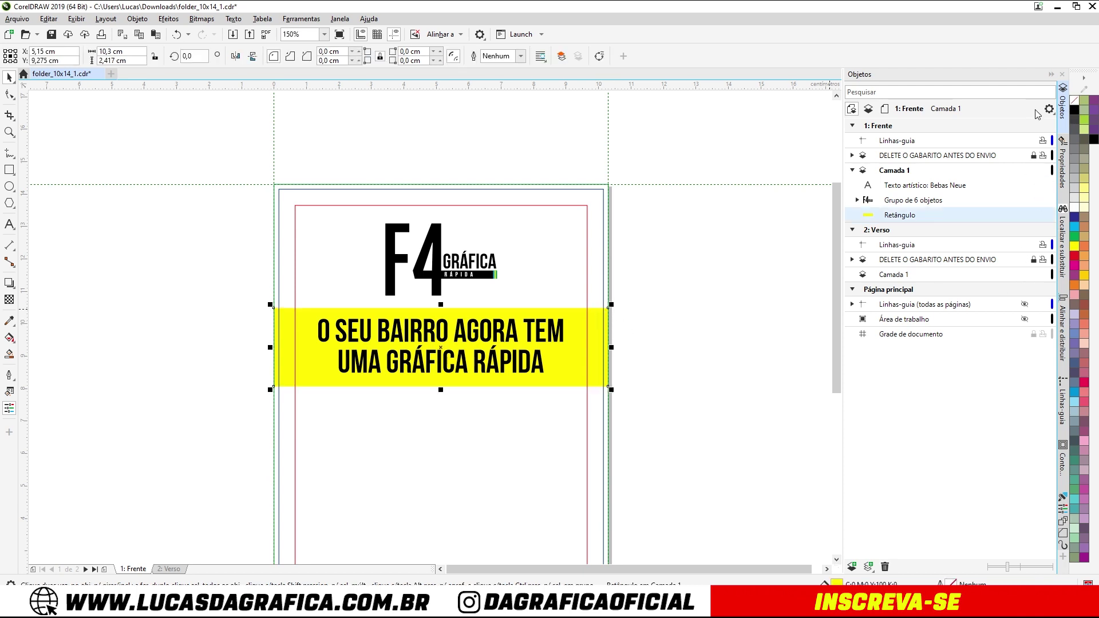
click(722, 289)
scroll(651, 394, down, 2)
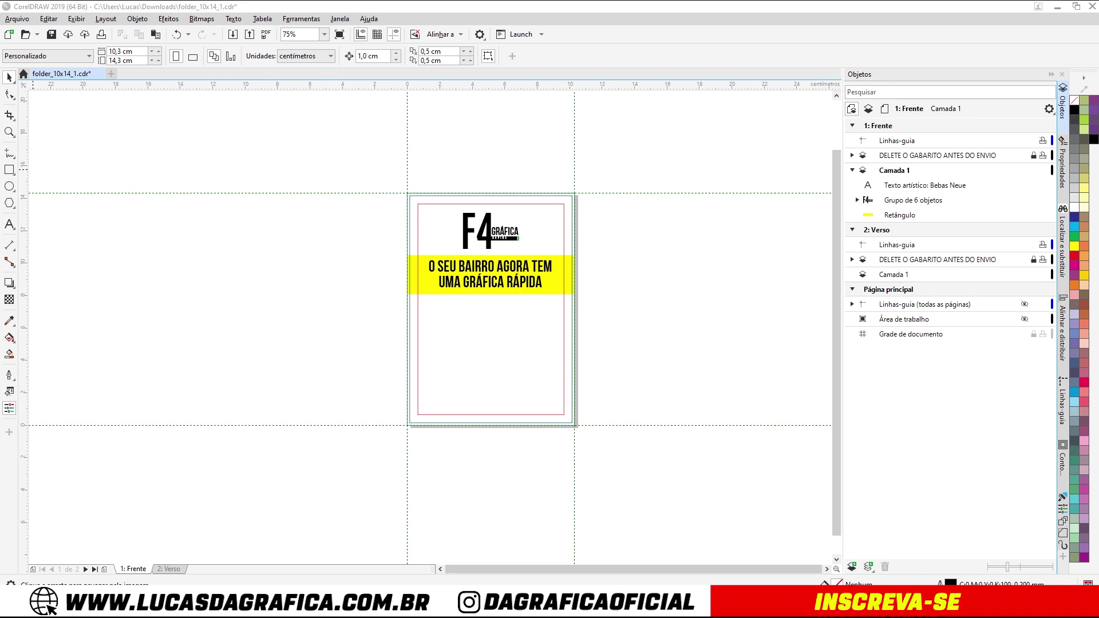
- Paste the services text and split the 'xexox' to 'banners' lines into their own text block
click(395, 175)
click(9, 223)
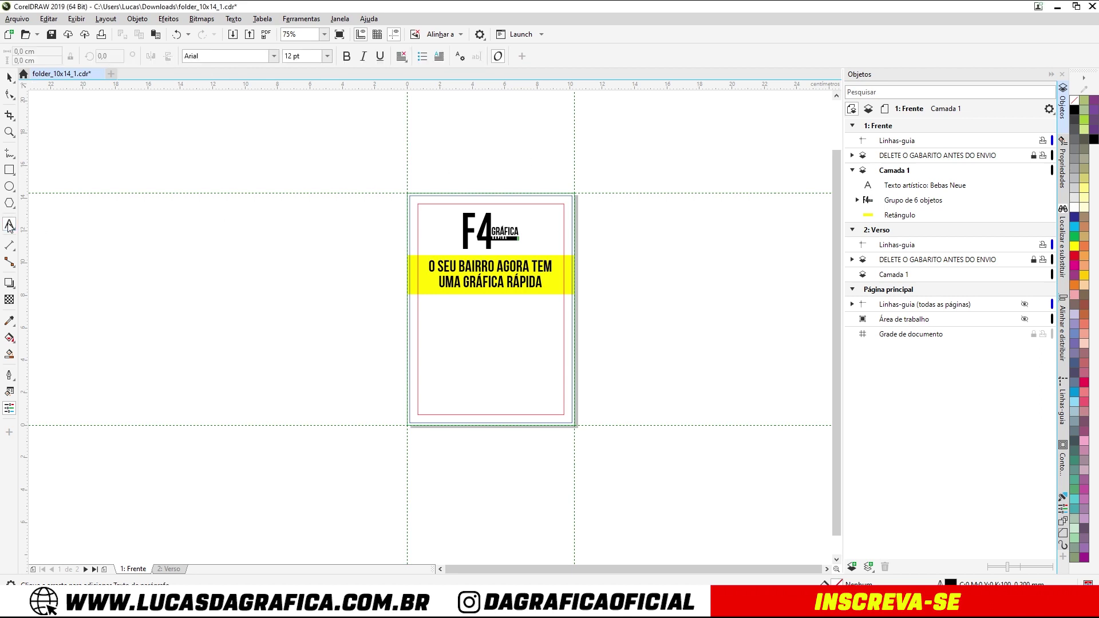
click(59, 243)
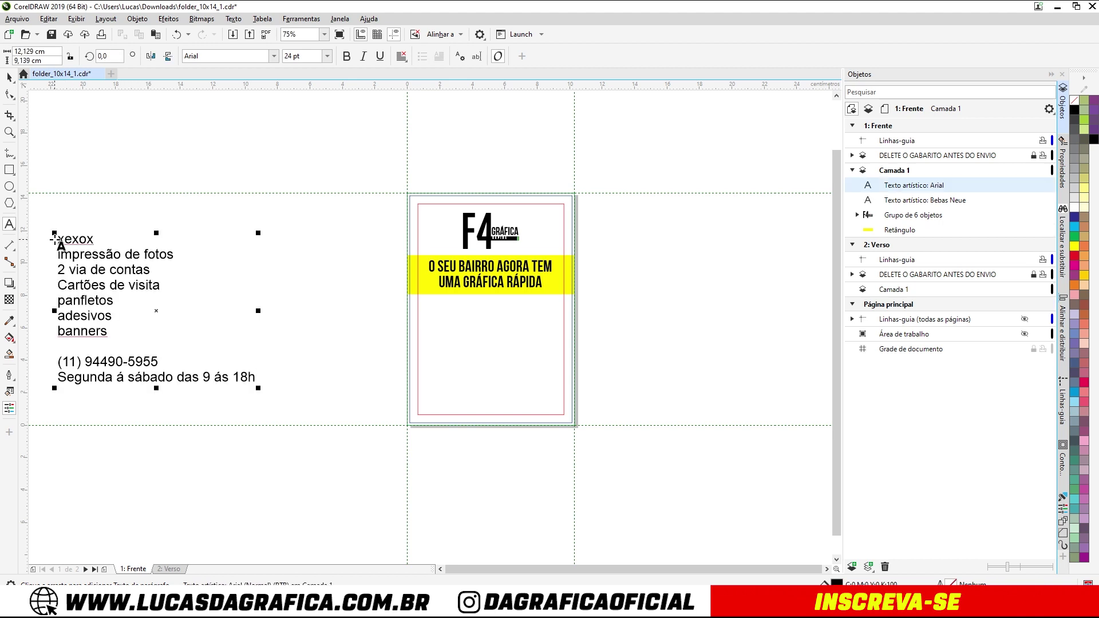
drag(57, 238, 172, 334)
key(ctrl+c)
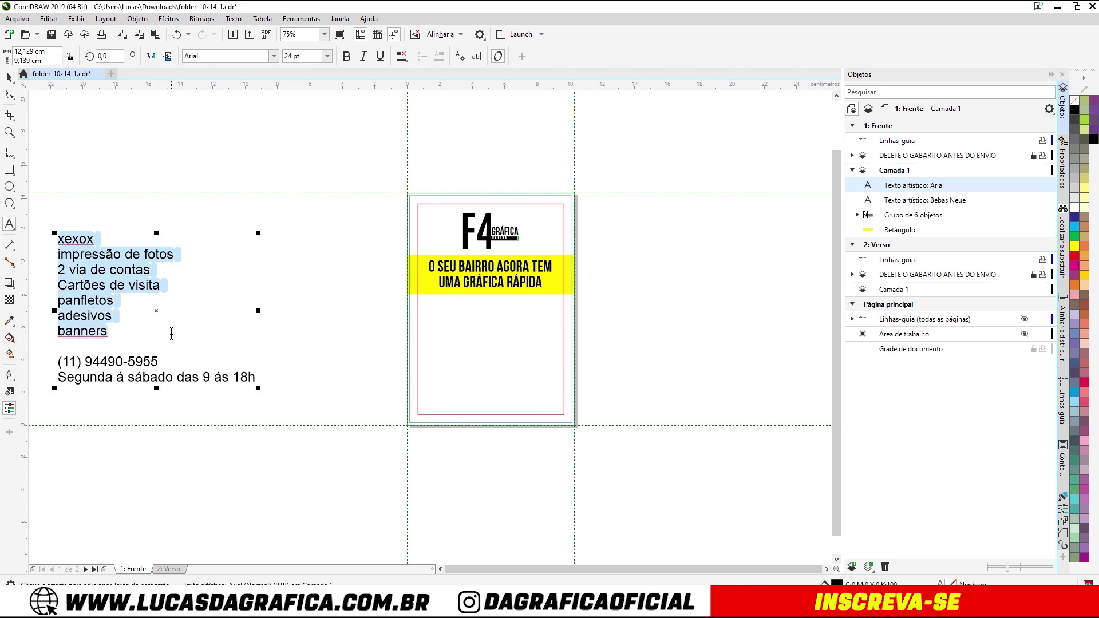
key(Delete)
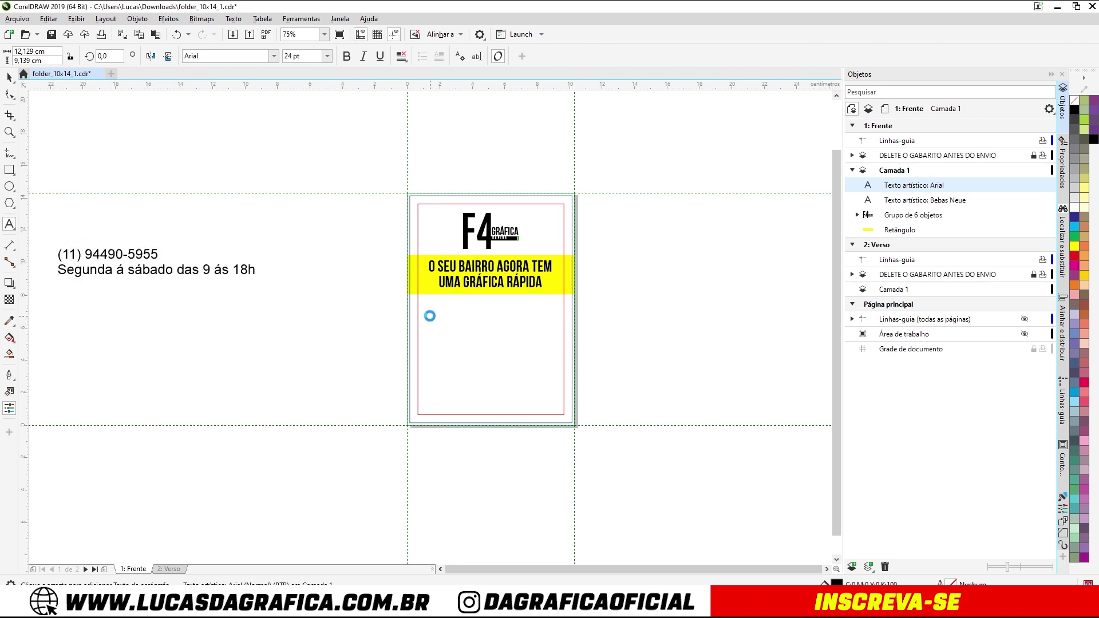
click(463, 310)
key(ctrl+v)
key(ctrl+space)
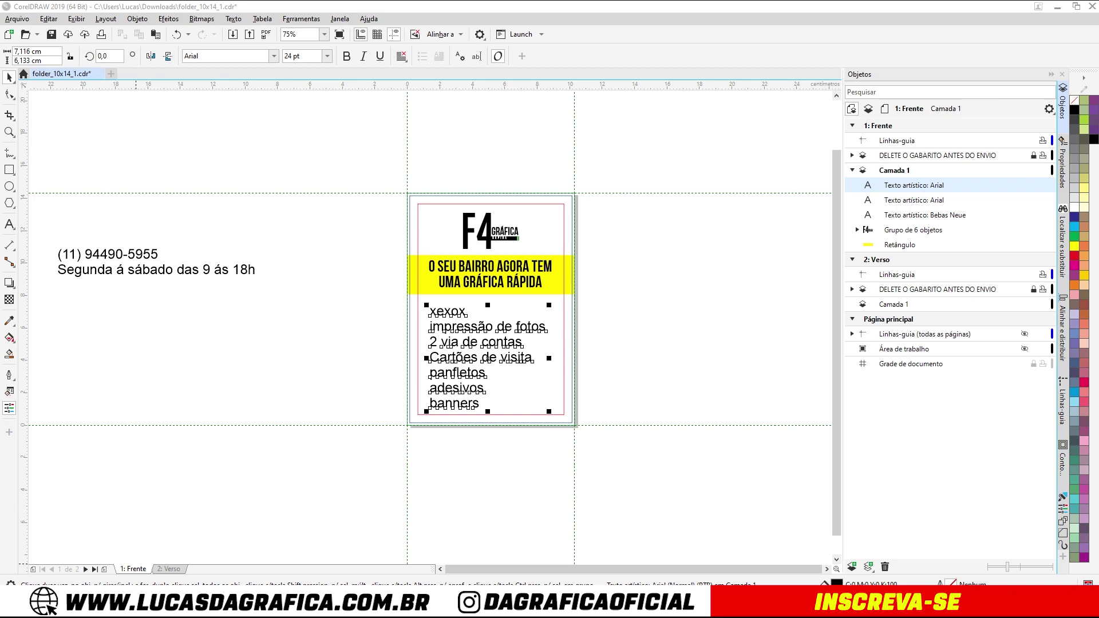
- Paste the photo of designers with colour swatches and shrink it
click(668, 269)
key(ctrl+v)
scroll(652, 287, down, 2)
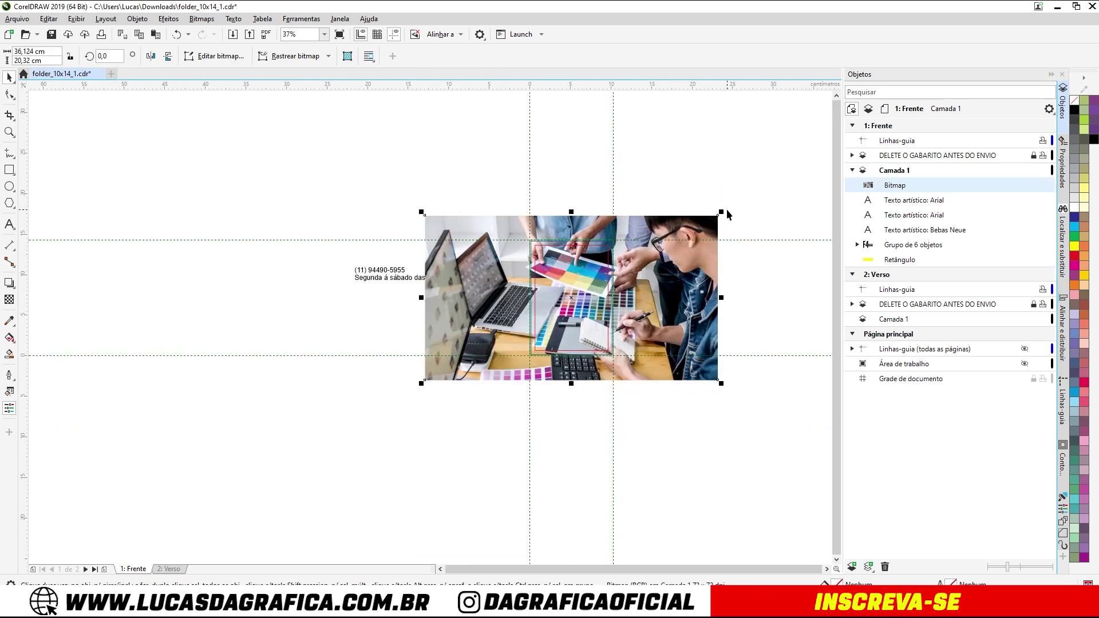
drag(720, 213, 502, 310)
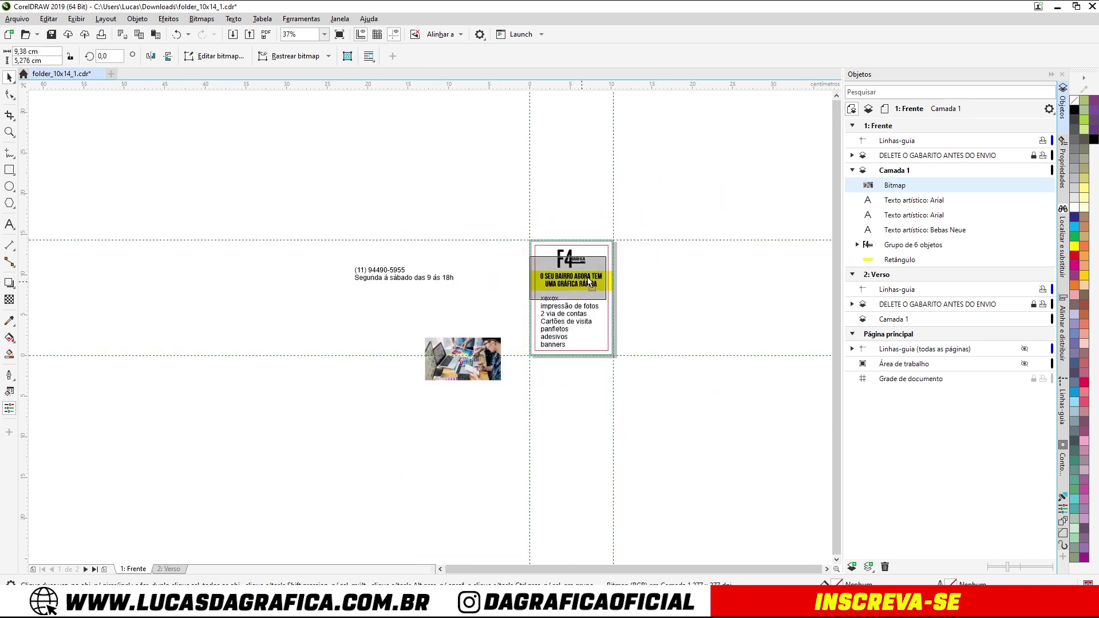
- Place the photo at the top of the flyer, stretched to both page edges
drag(585, 265, 585, 264)
scroll(585, 264, up, 2)
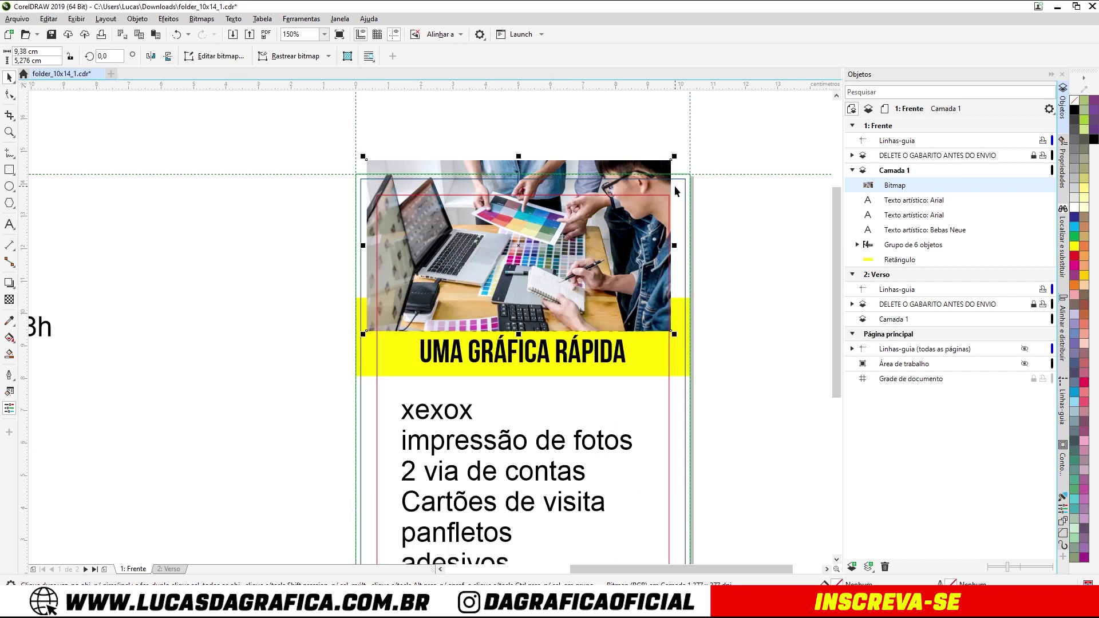
drag(674, 158, 690, 139)
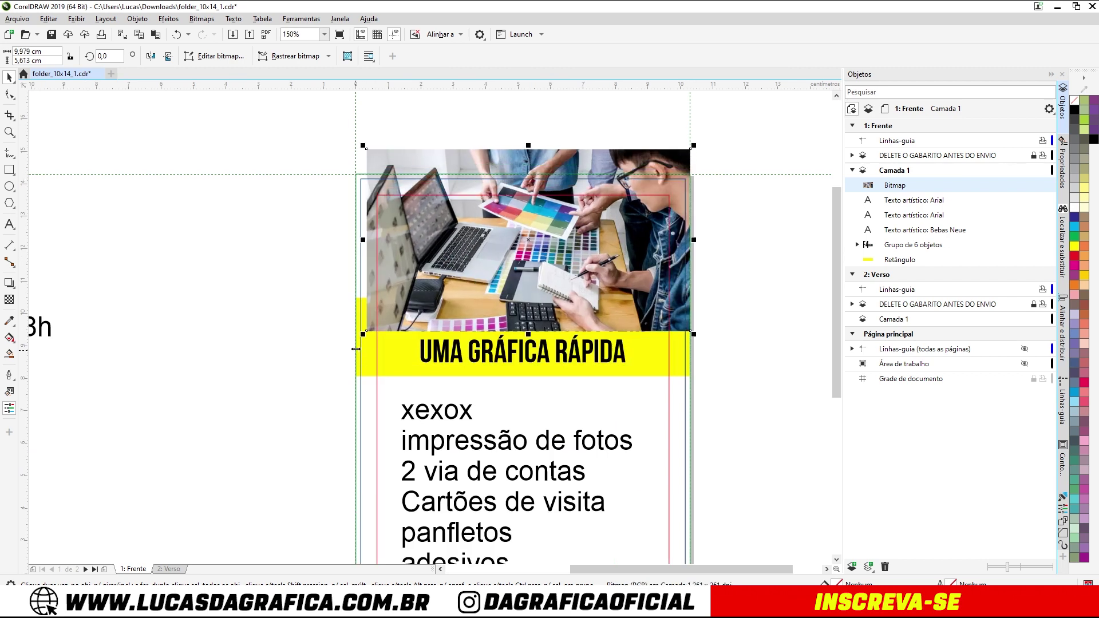
mouse_move(362, 333)
mouse_down()
mouse_move(345, 351)
mouse_move(356, 340)
mouse_up()
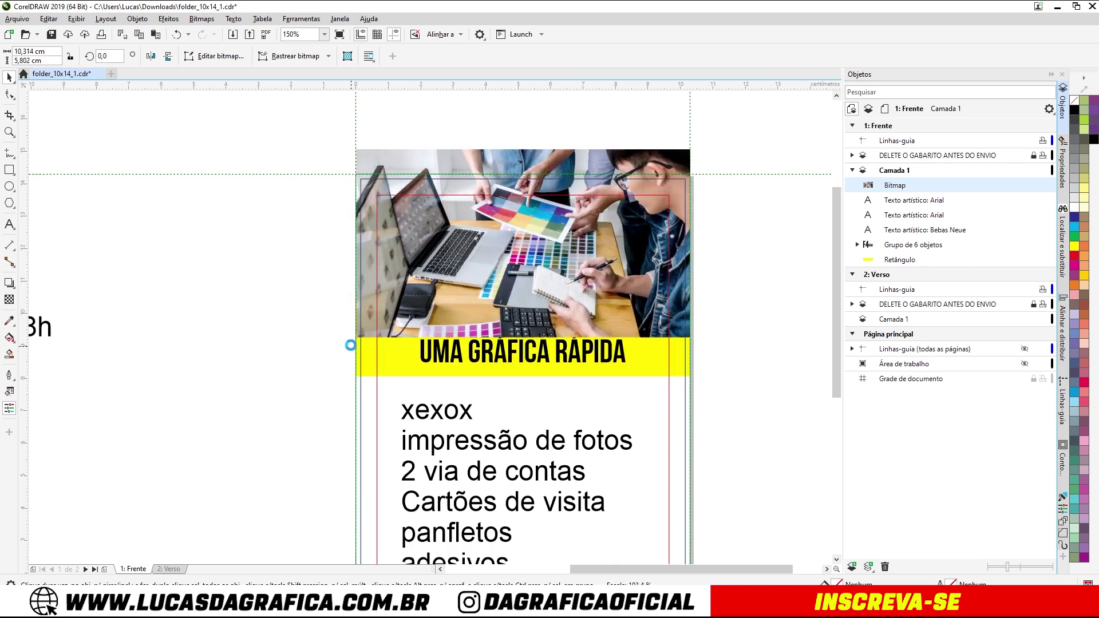
click(13, 171)
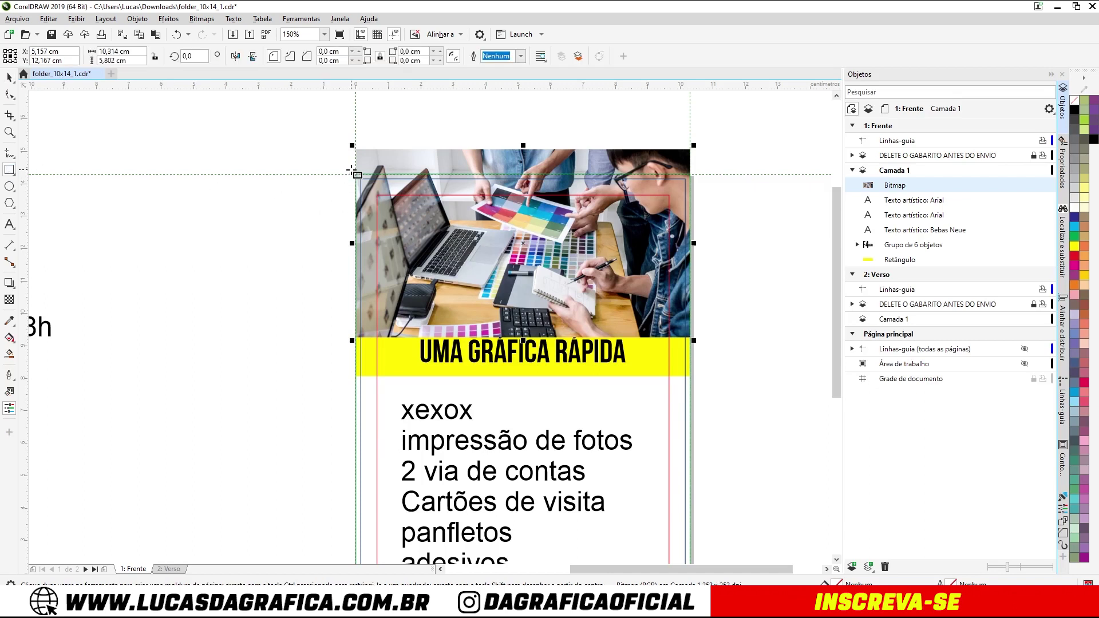
click(9, 77)
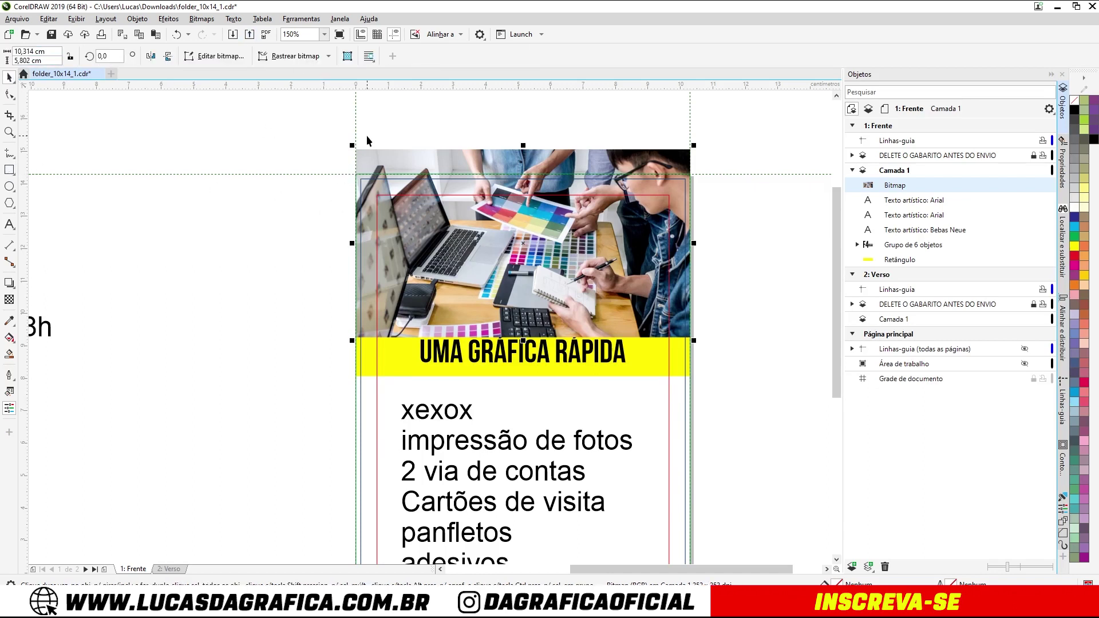
click(376, 151)
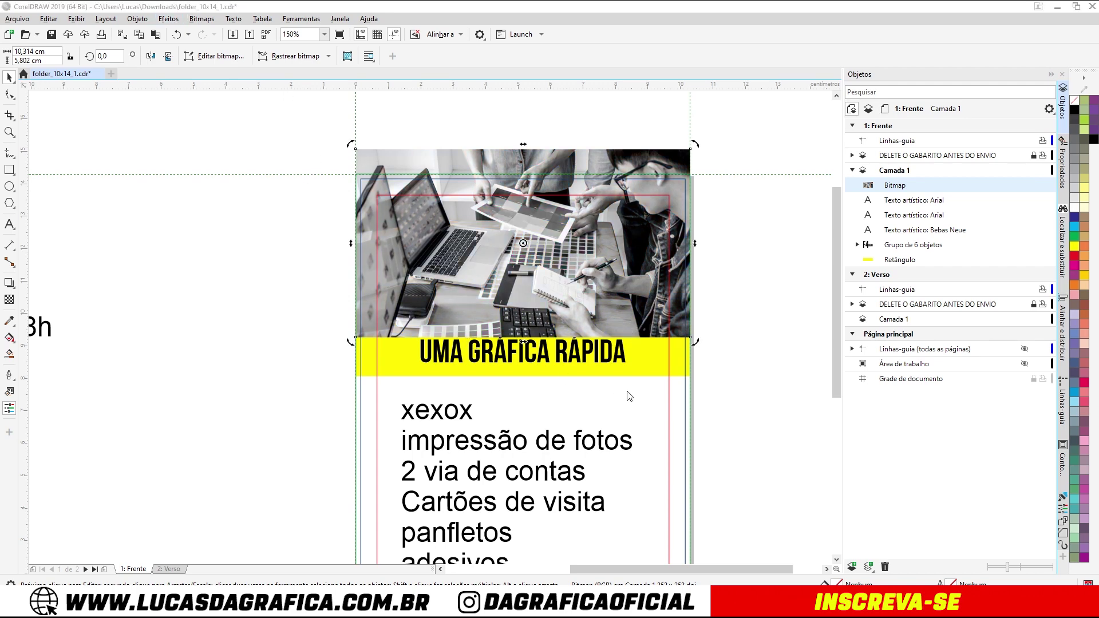
- Draw a rectangle over the photo's page area and intersect it with the photo
click(9, 171)
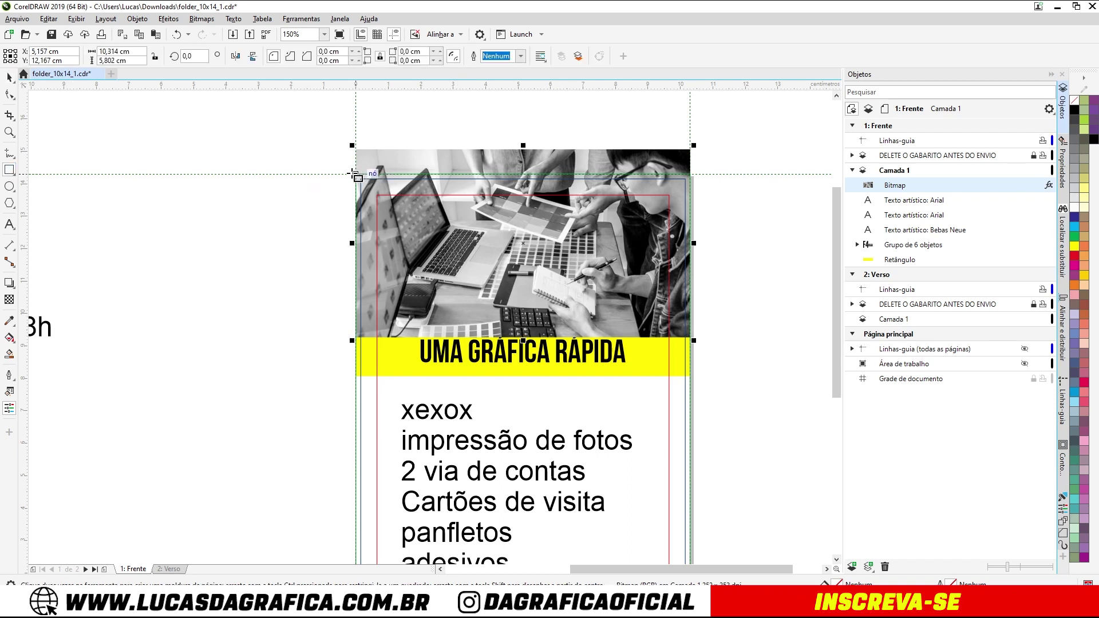
drag(353, 174, 690, 336)
click(10, 78)
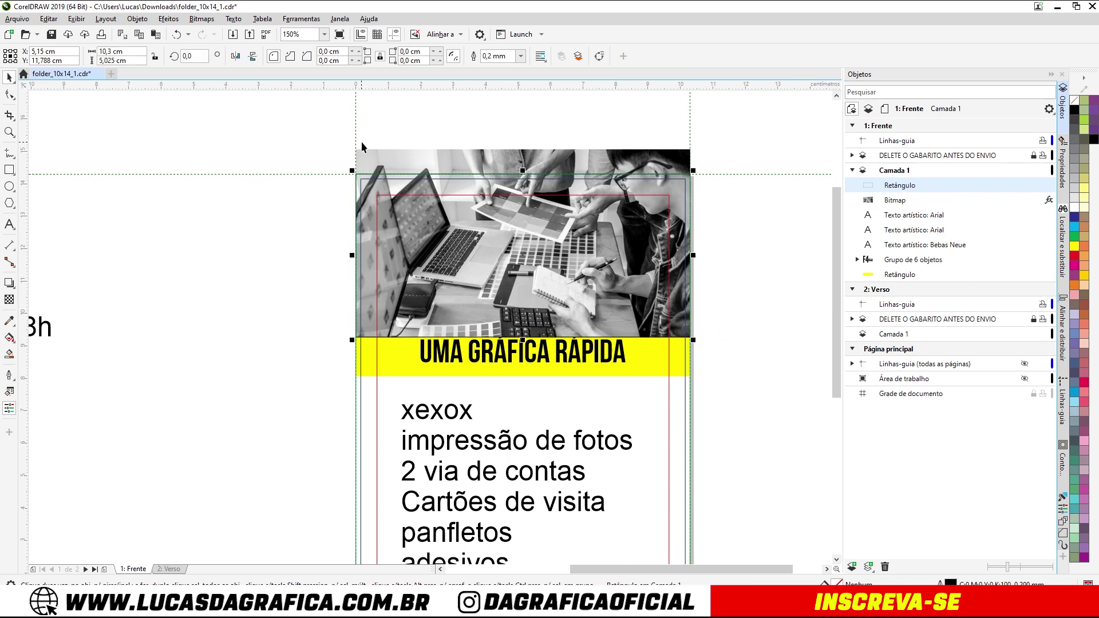
shift+click(512, 167)
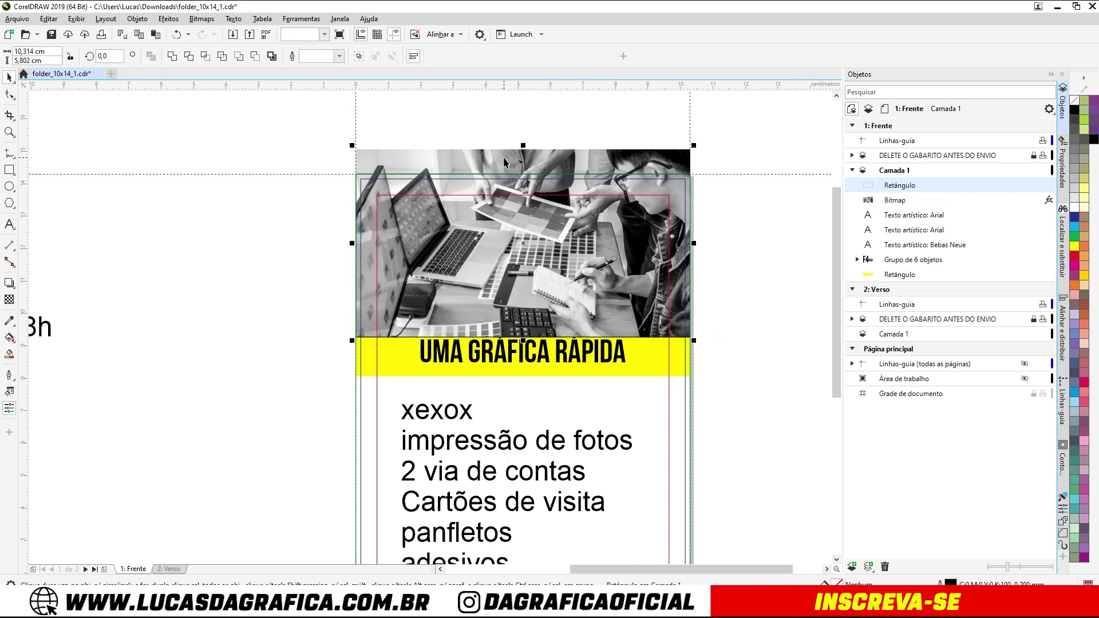
click(205, 55)
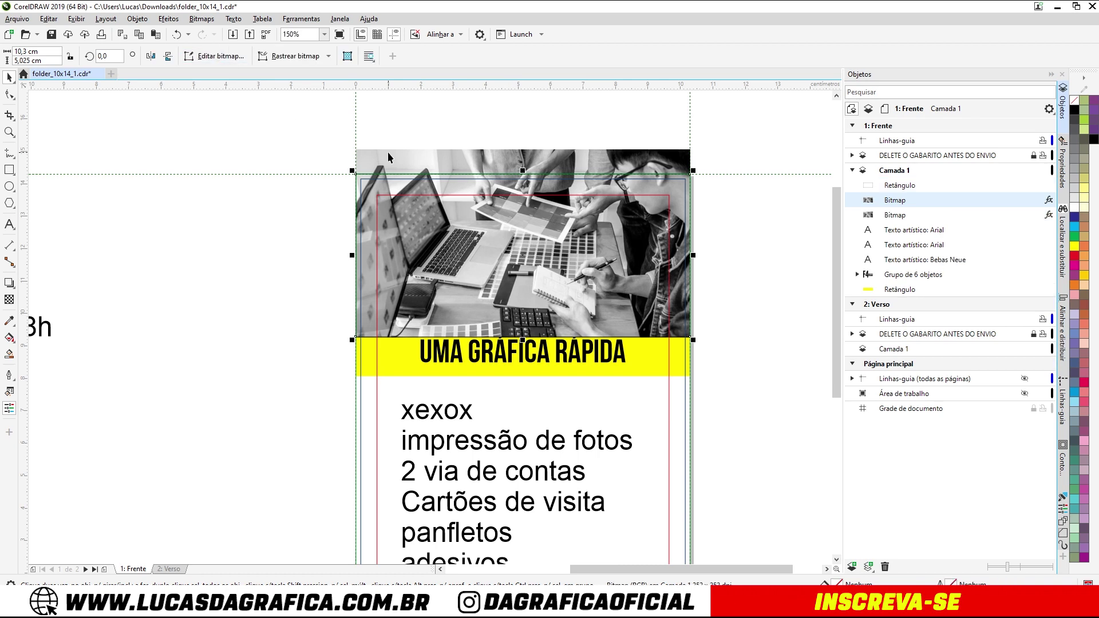
- Delete the original uncropped photo, leaving the rectangle in place over the cropped one
key(Escape)
drag(397, 163, 572, 142)
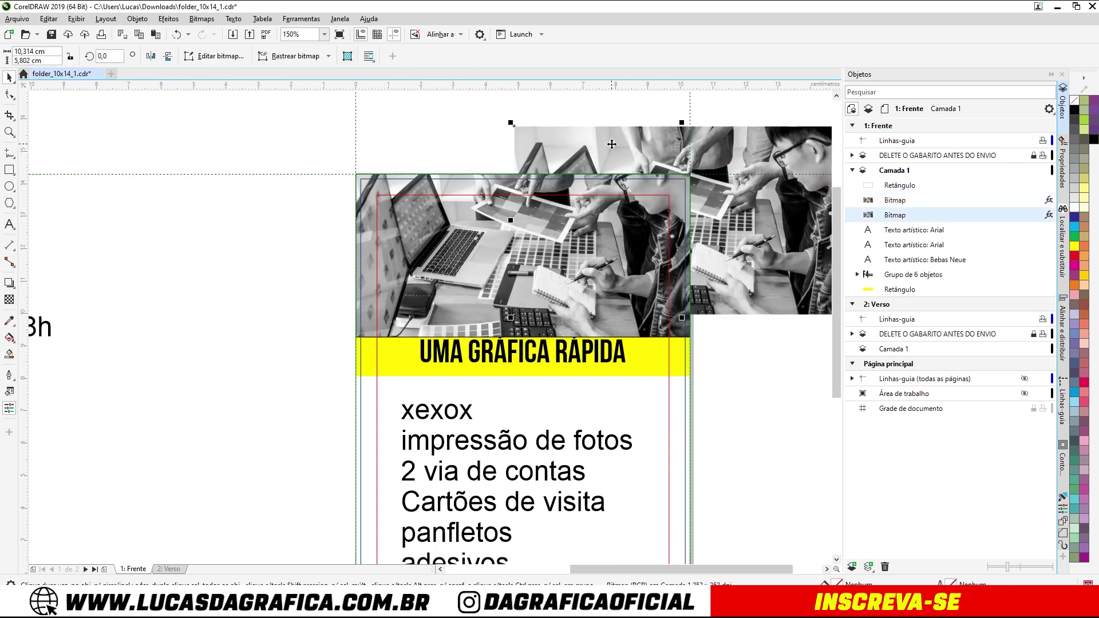
key(Delete)
click(378, 219)
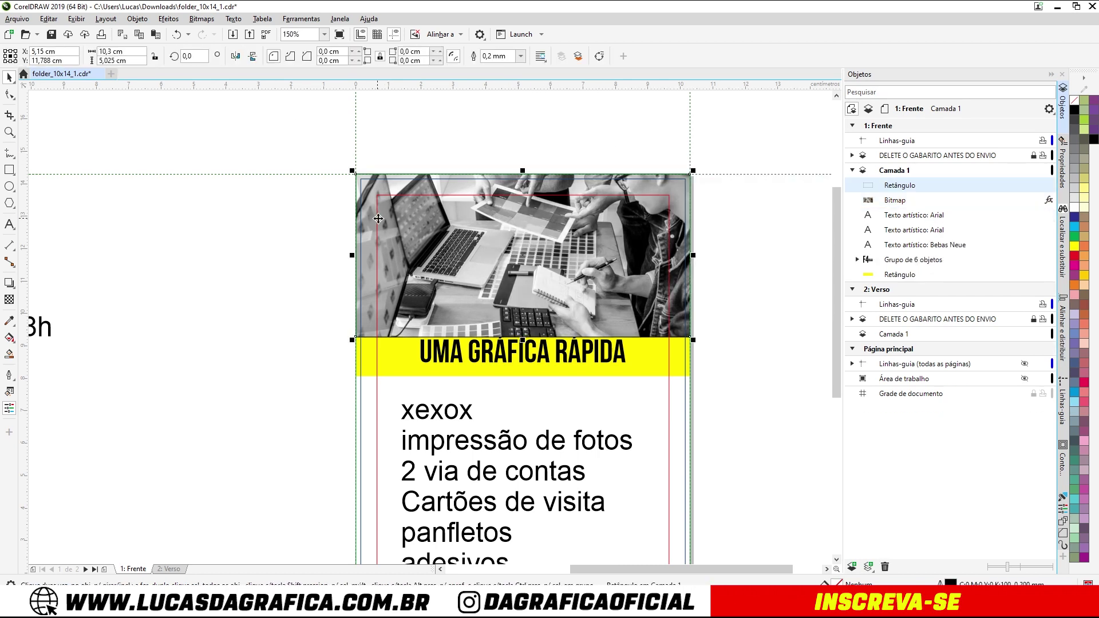
drag(379, 219, 280, 221)
key(ctrl+z)
- Make the rectangle cyan with no outline, send it back, and move the photo behind the logo
click(1075, 232)
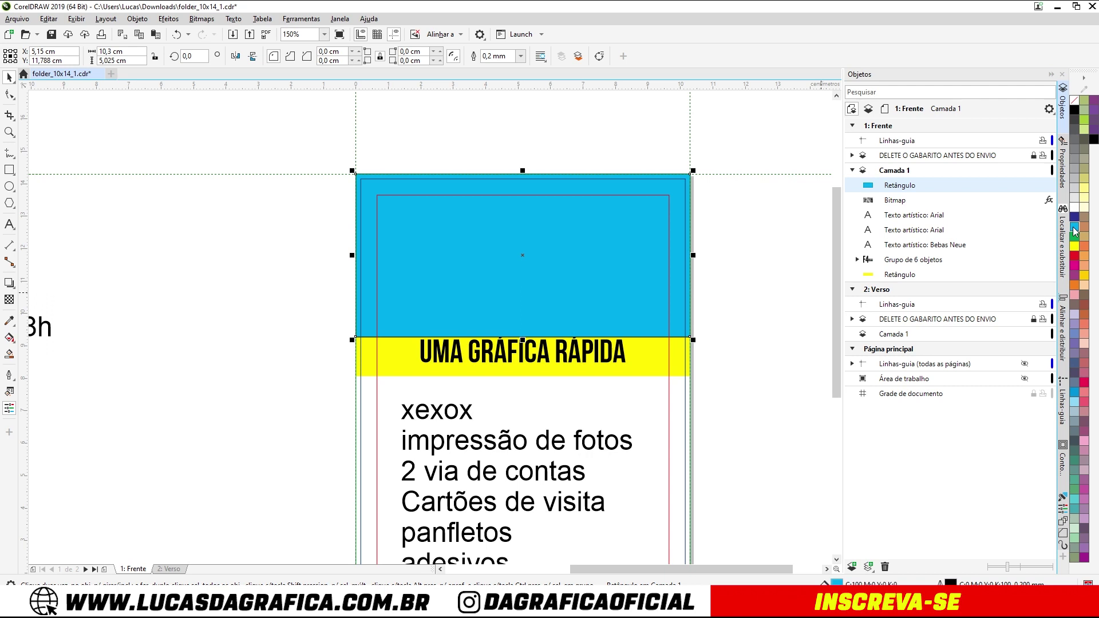
right_click(1073, 102)
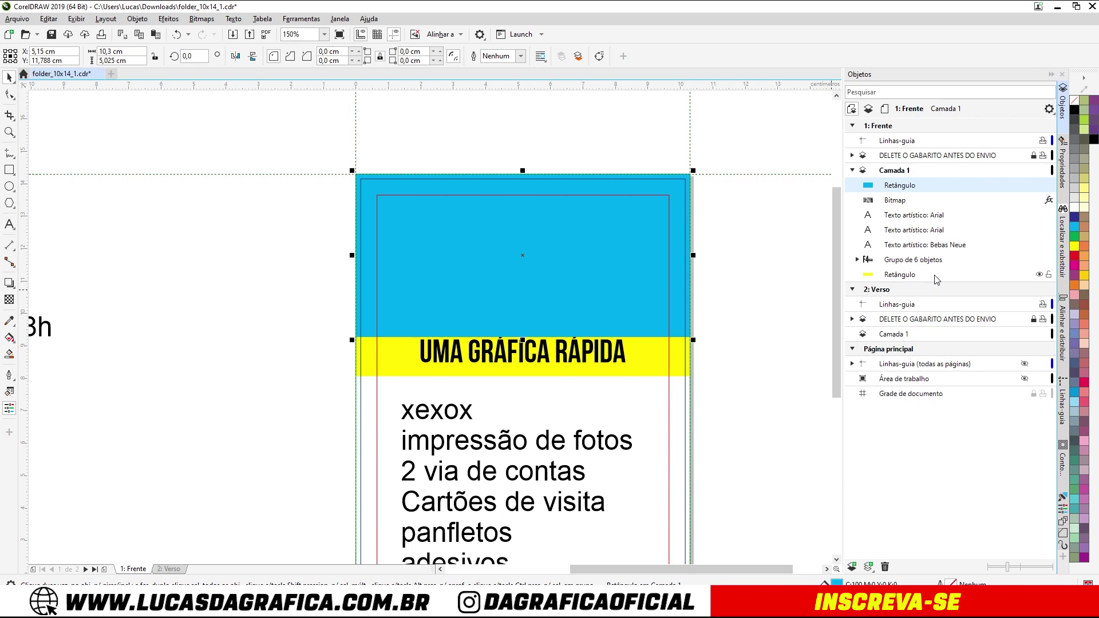
key(ctrl+Page_Down)
key(ctrl+Page_Down)
key(ctrl+Page_Down)
key(ctrl+Page_Down)
key(ctrl+Page_Down)
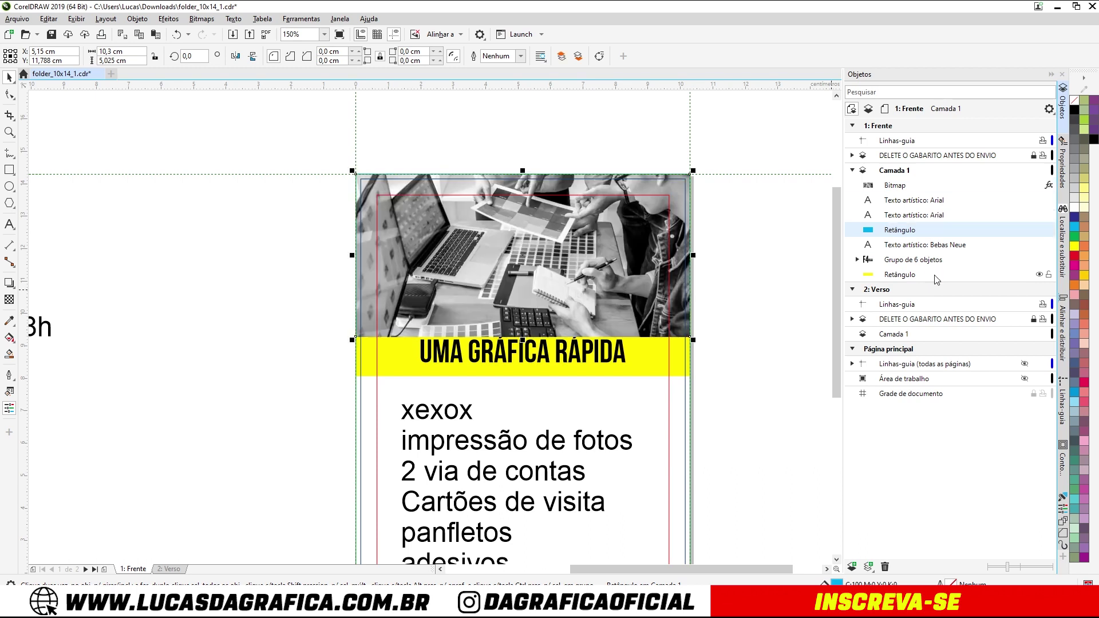
key(ctrl+Page_Down)
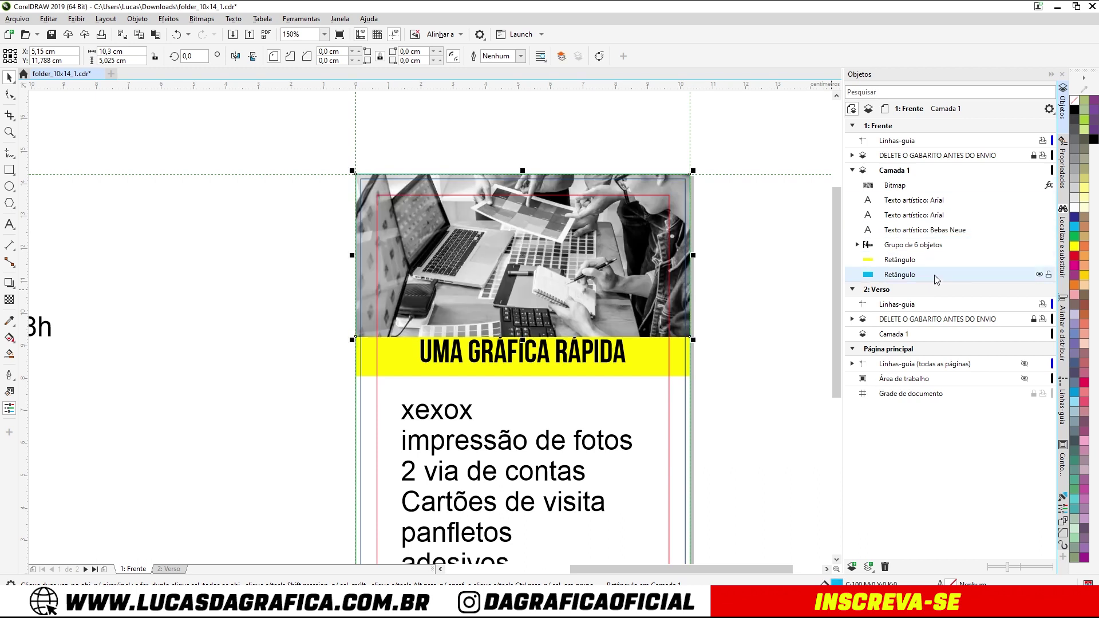
click(902, 189)
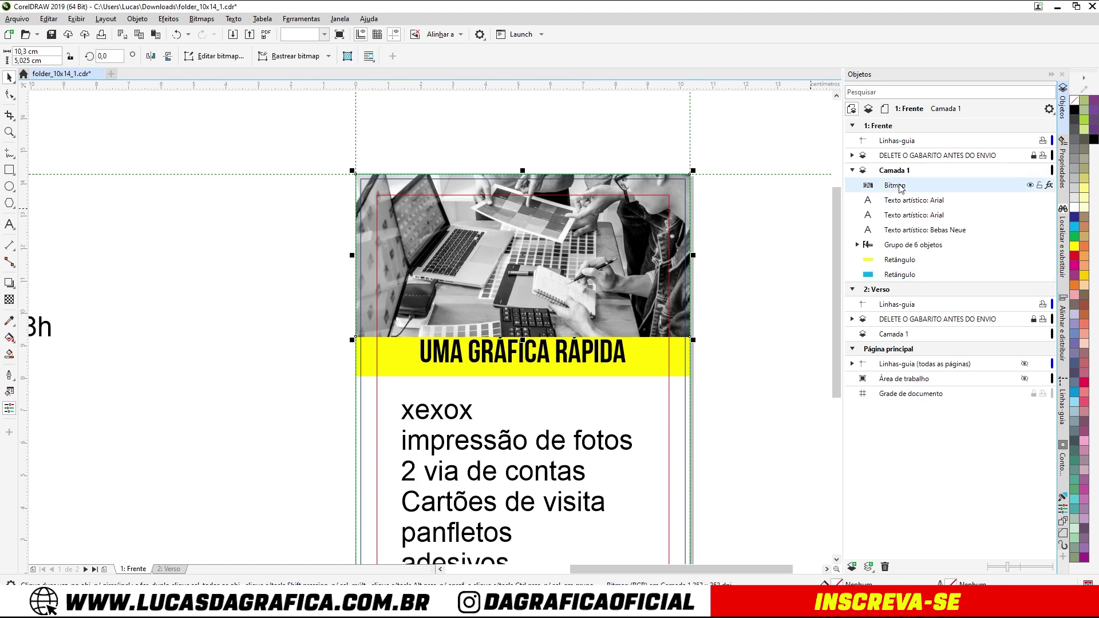
key(ctrl+Page_Down)
key(ctrl+Page_Down)
key(ctrl+Page_Down)
key(ctrl+Page_Down)
key(ctrl+Page_Down)
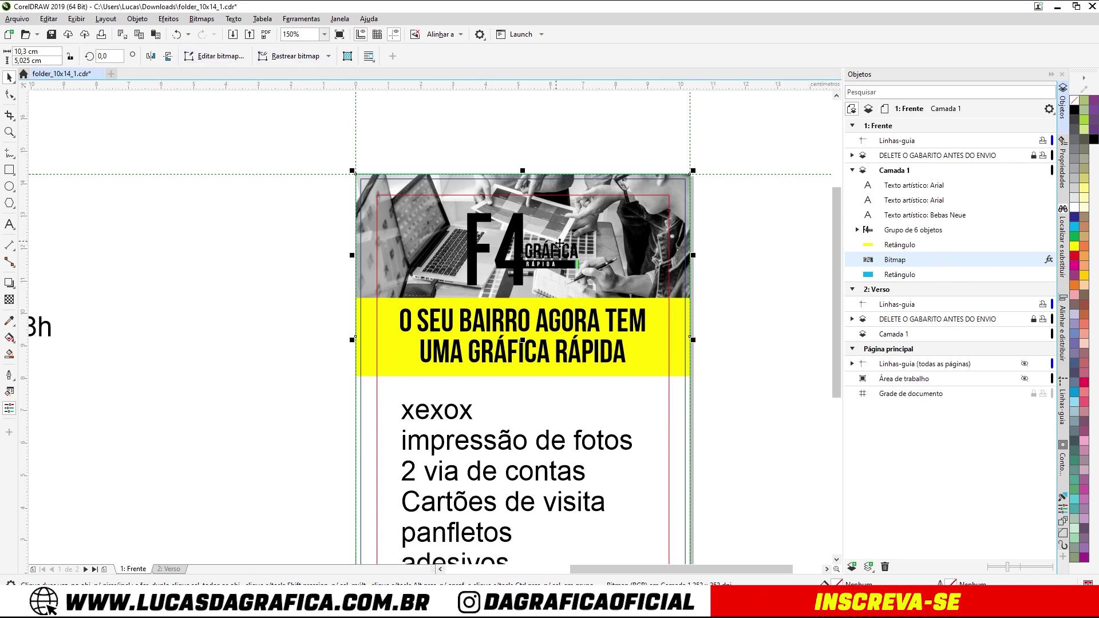
- Blend the top photo into the cyan rectangle with Multiplicar transparency
click(10, 300)
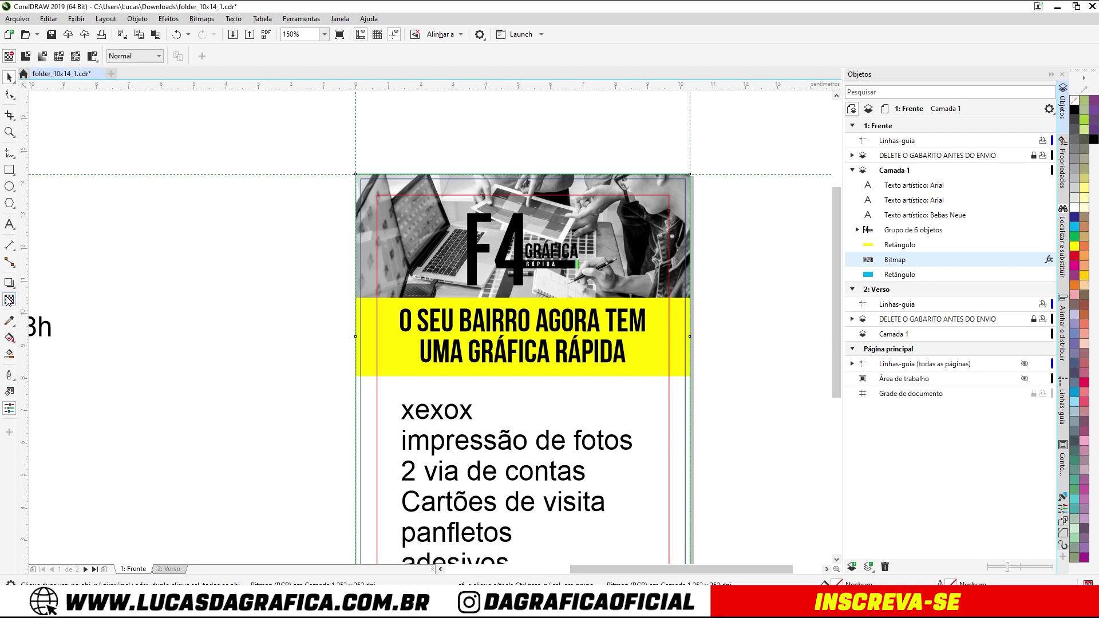
click(146, 59)
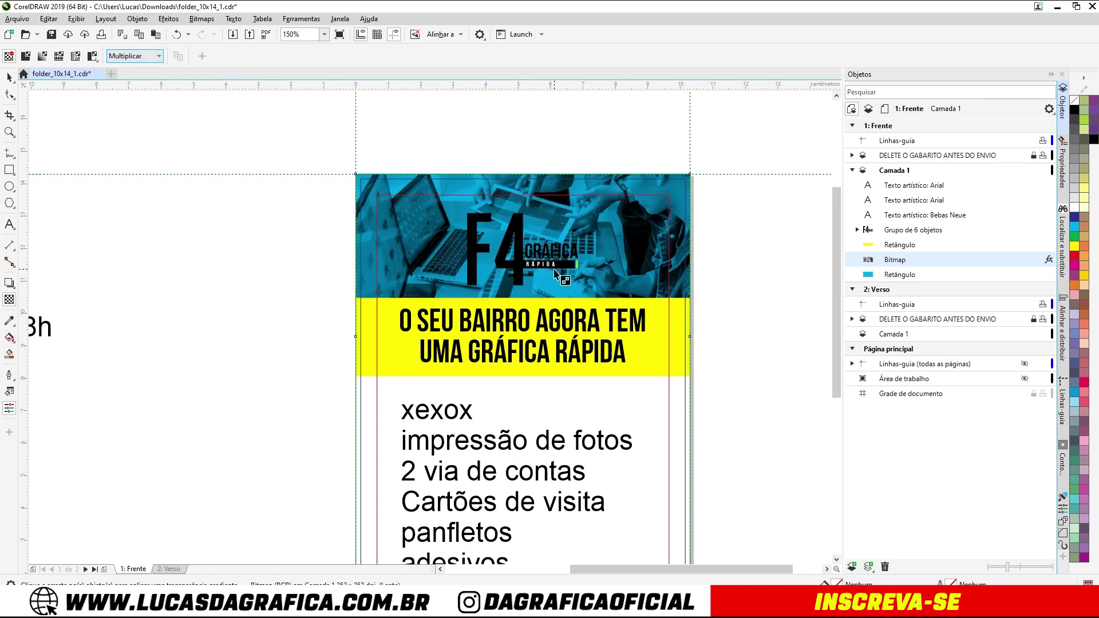
scroll(562, 277, up, 2)
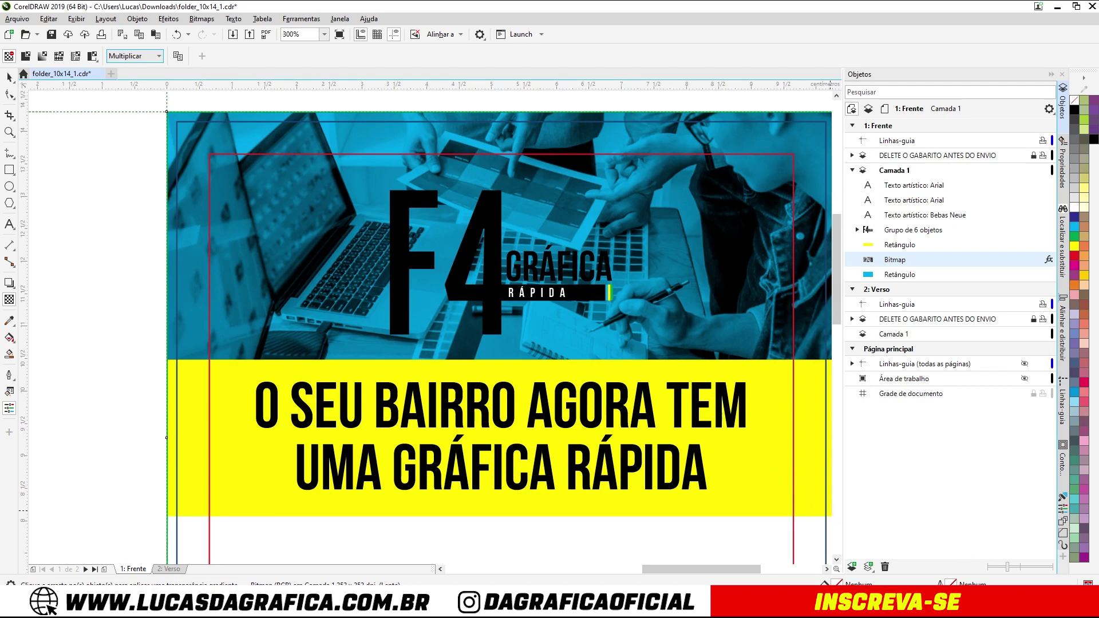
key(alt+Tab)
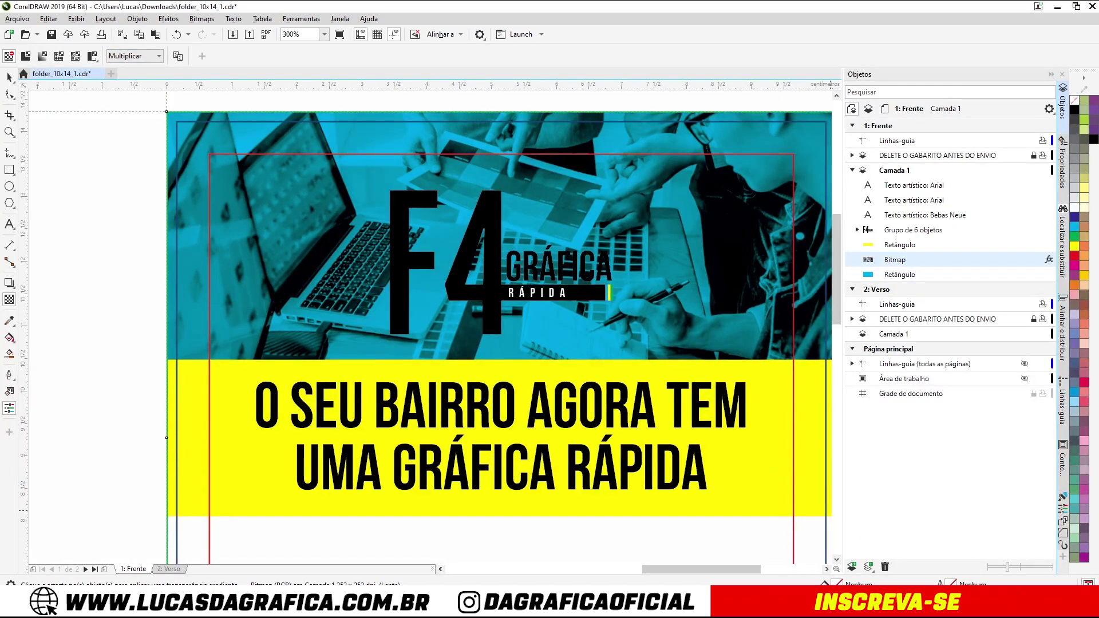
scroll(604, 251, down, 4)
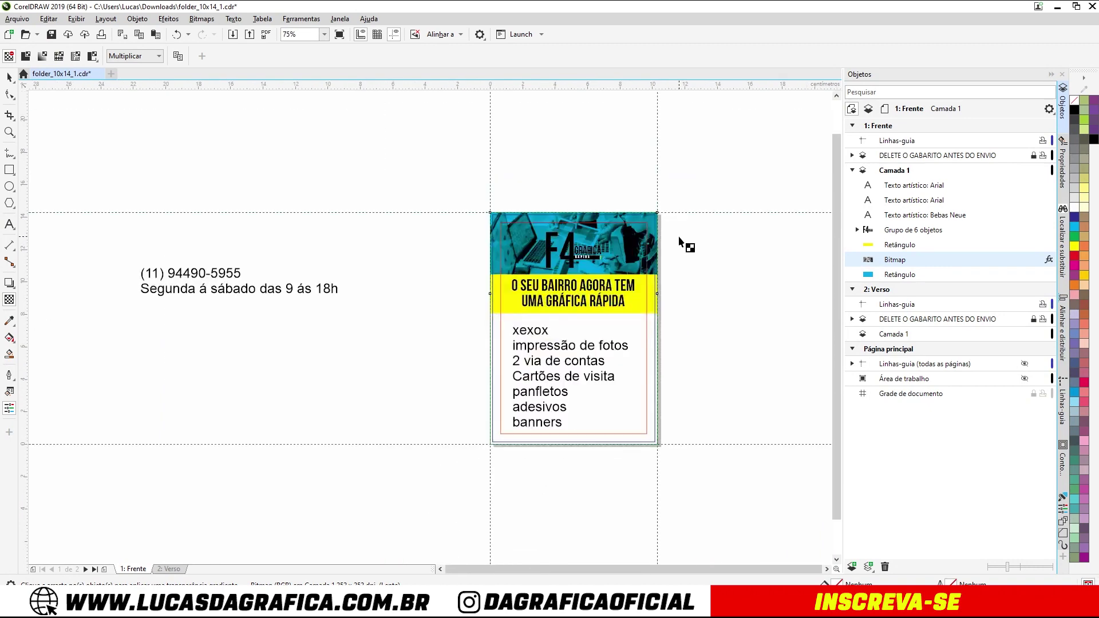
click(9, 77)
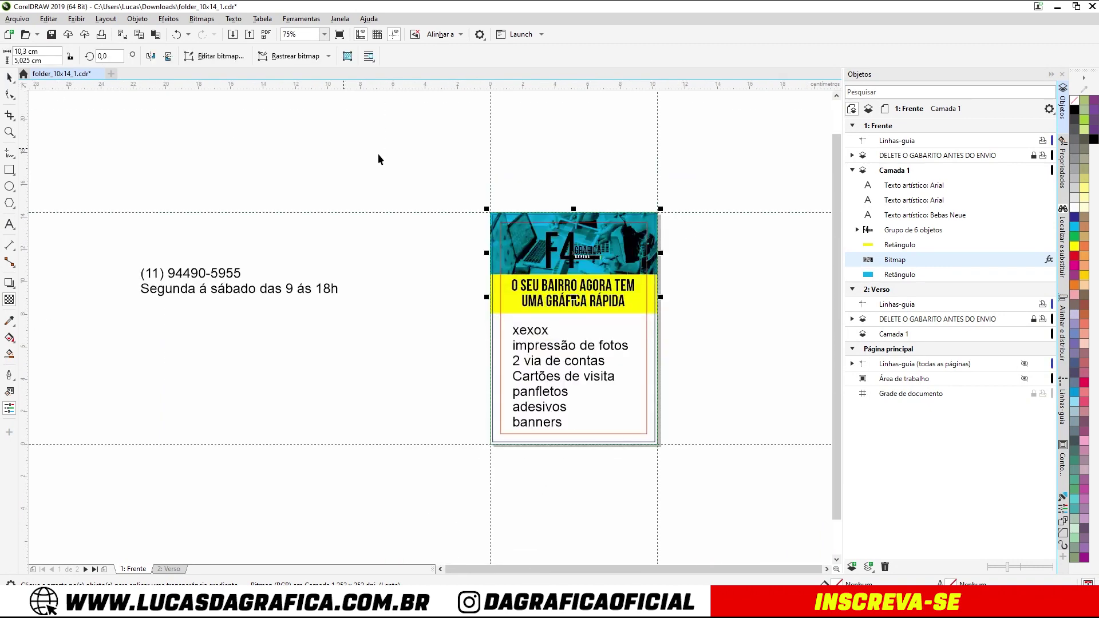
scroll(630, 231, up, 4)
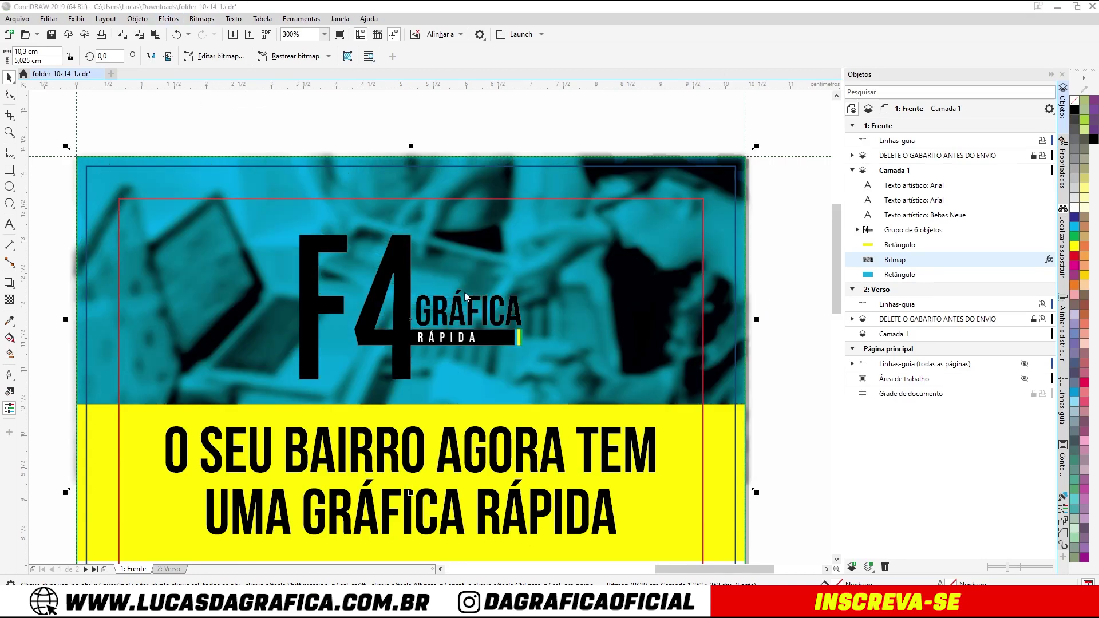
- Undo the heavy Gaussian blur on the top photo
key(ctrl+z)
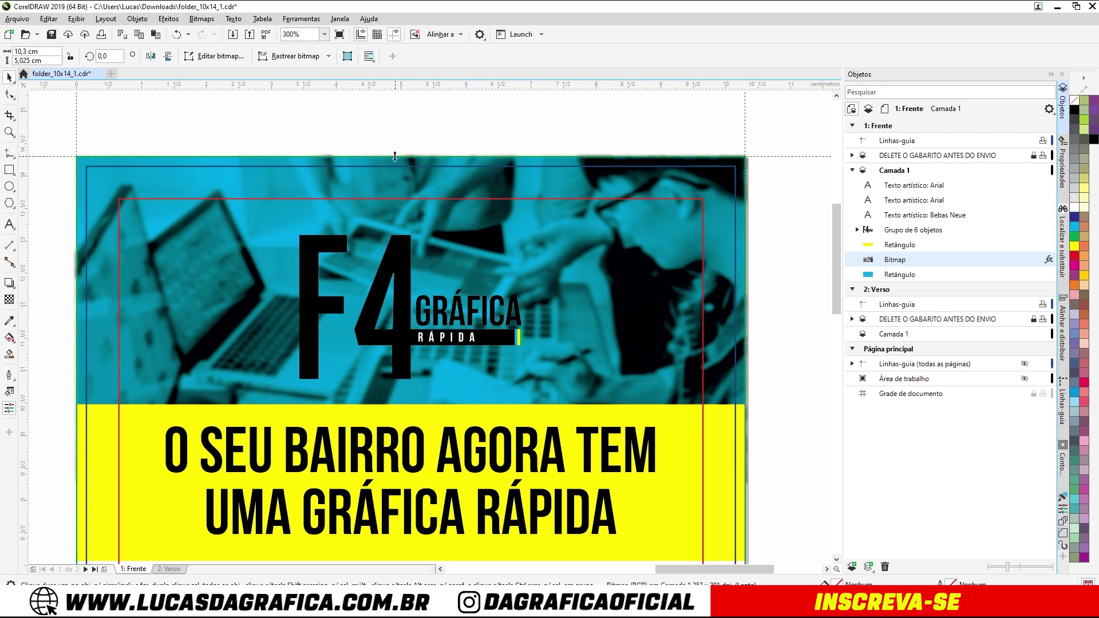
- Fill the logo's F4 shape and GRÁFICA text white from the palette
click(379, 132)
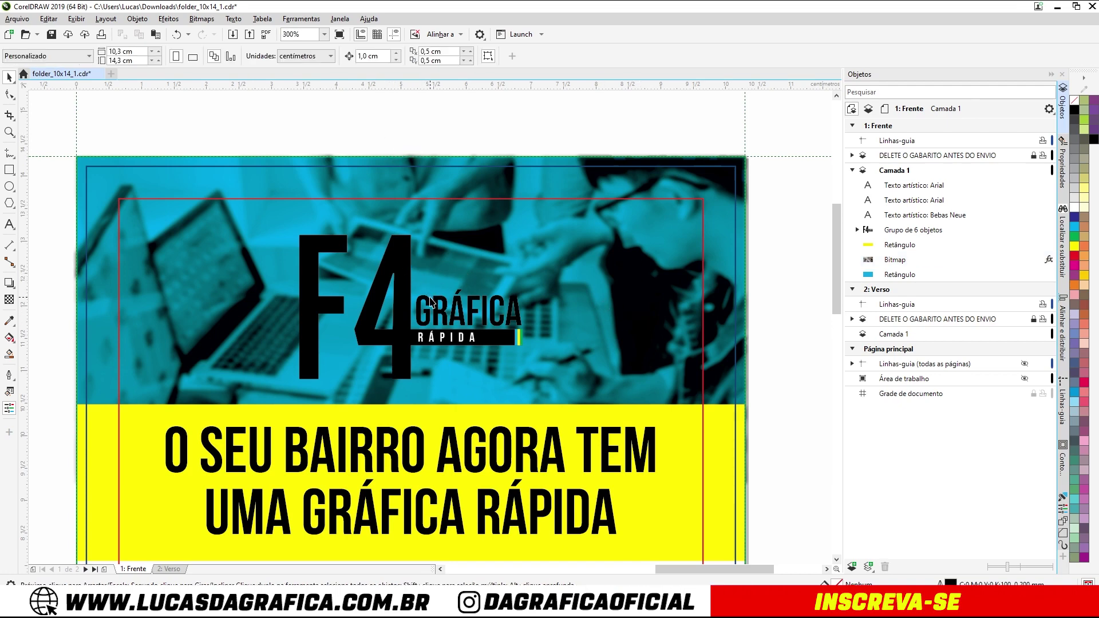
click(425, 303)
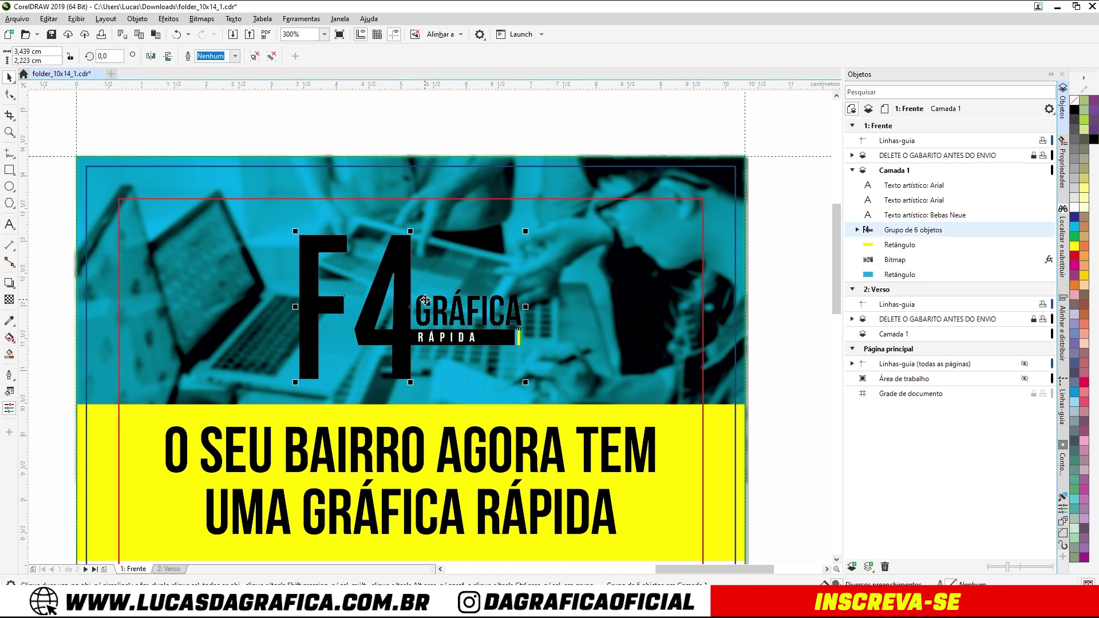
ctrl+click(423, 300)
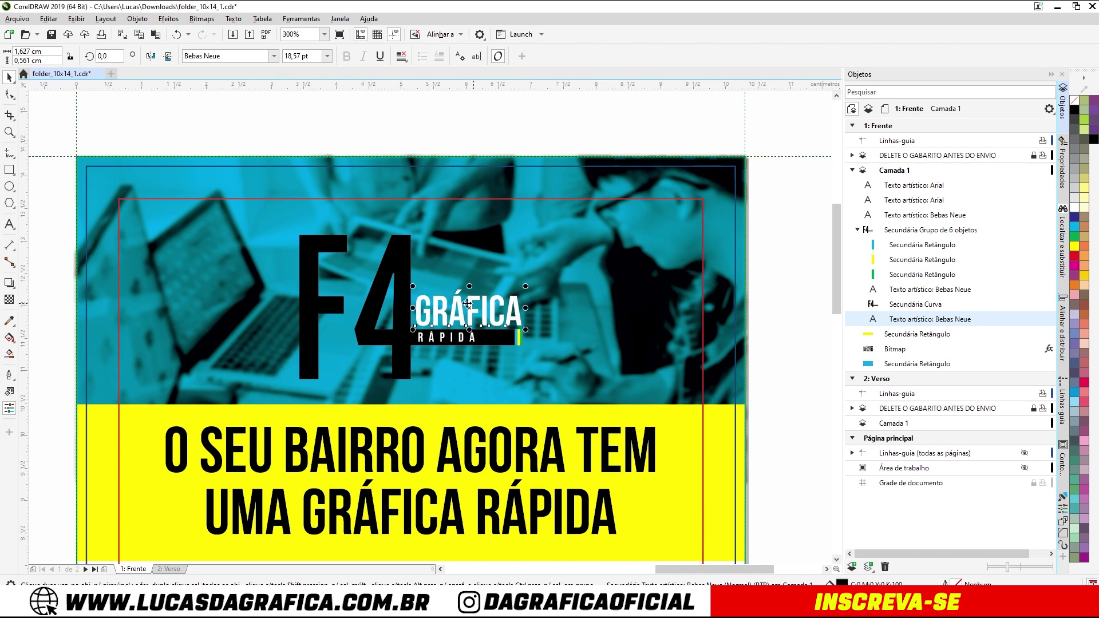
ctrl+click(400, 247)
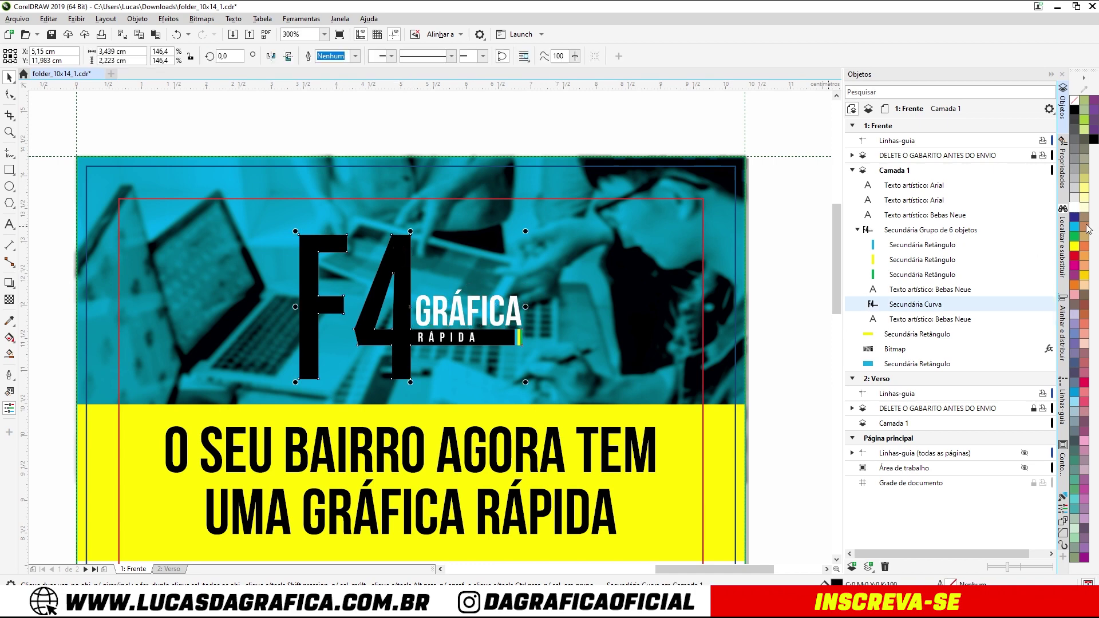
click(1076, 208)
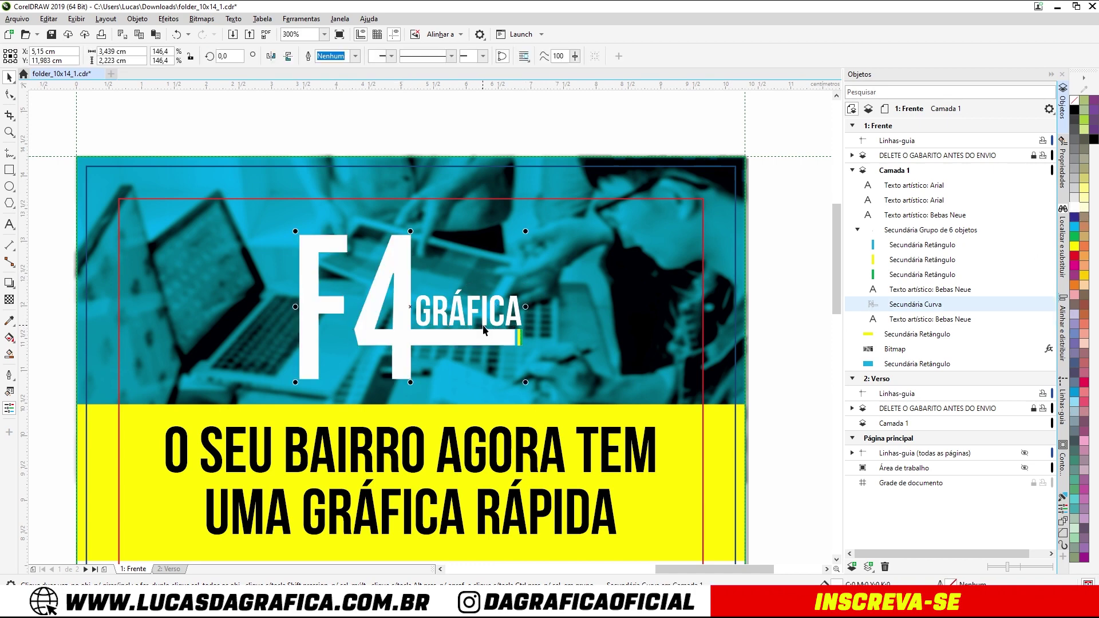
double_click(447, 338)
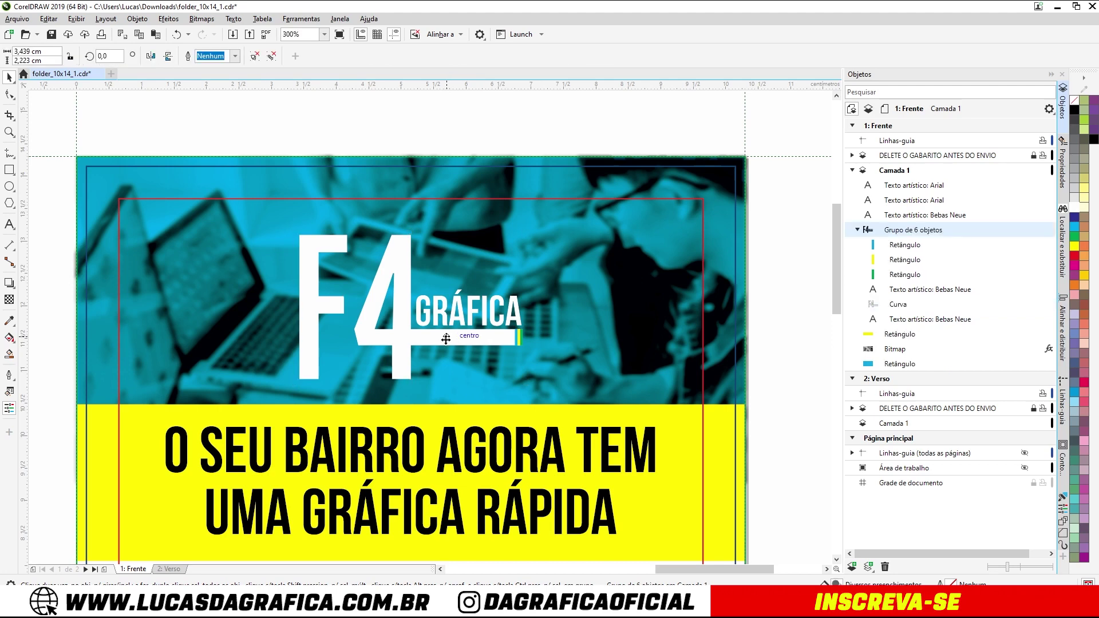
click(910, 320)
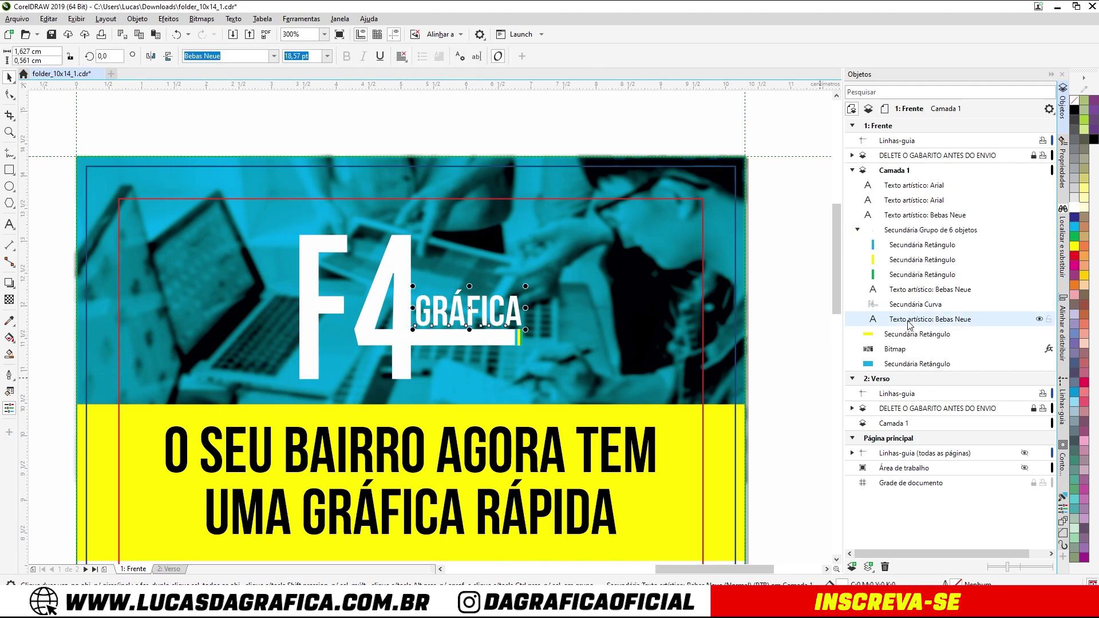
click(910, 305)
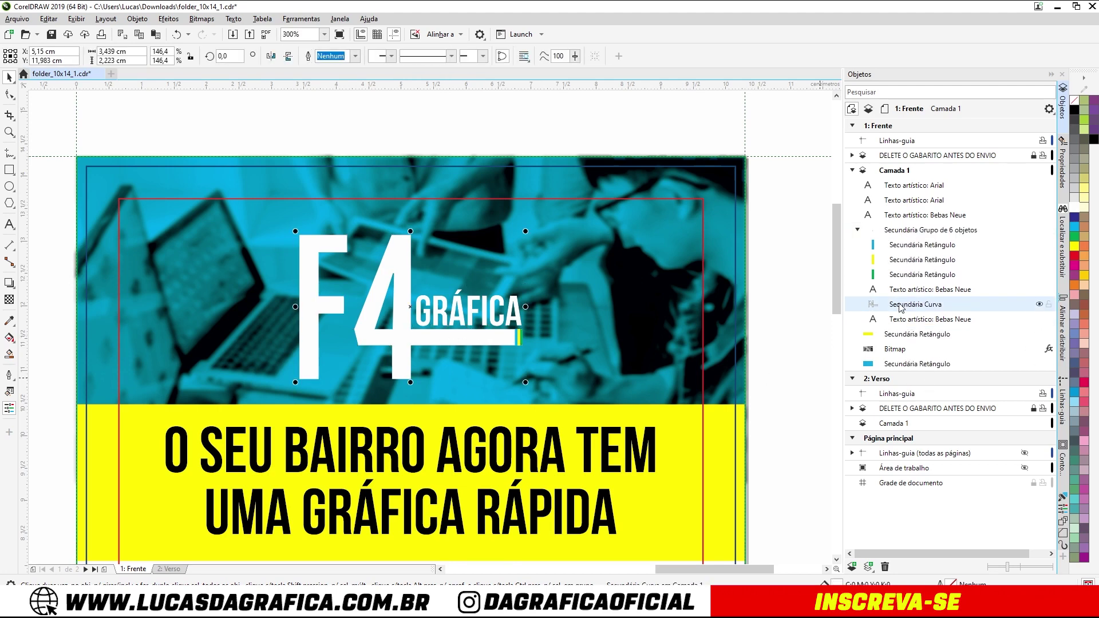
drag(427, 313, 450, 339)
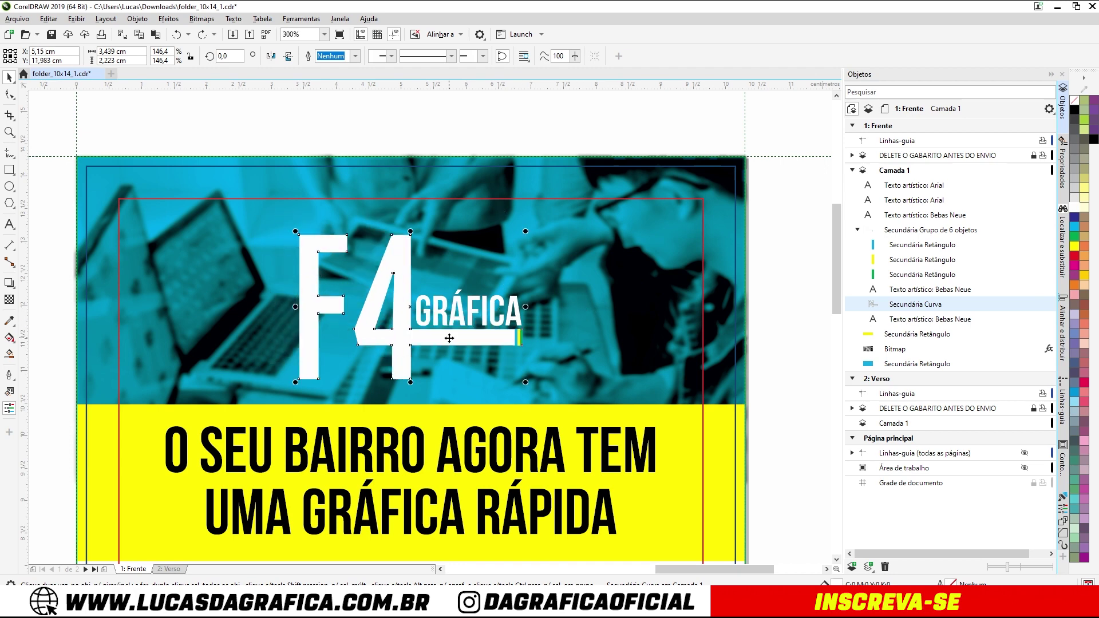
- Turn the small RÁPIDA text under GRÁFICA black so it reads on the white bar
click(914, 292)
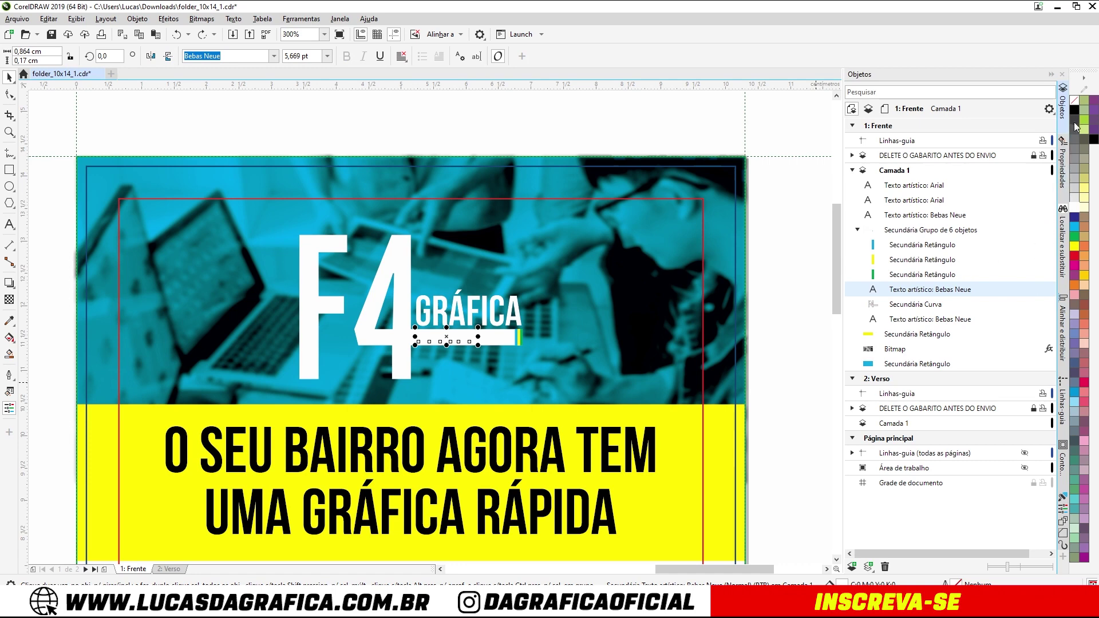
click(1094, 139)
click(772, 236)
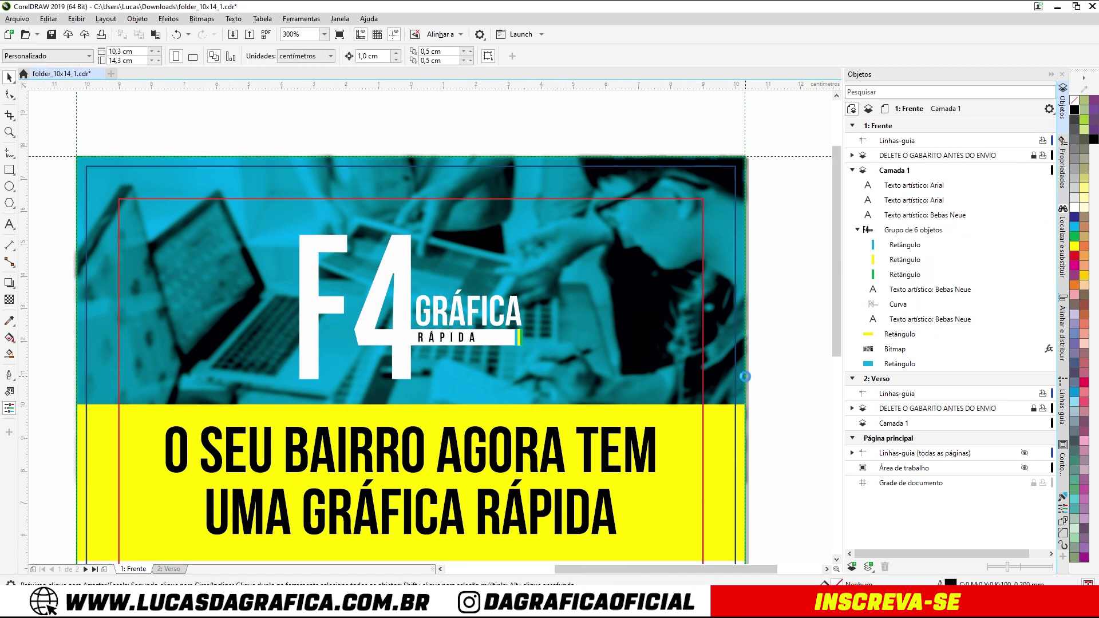
scroll(701, 360, down, 4)
scroll(667, 376, up, 4)
scroll(667, 376, up, 3)
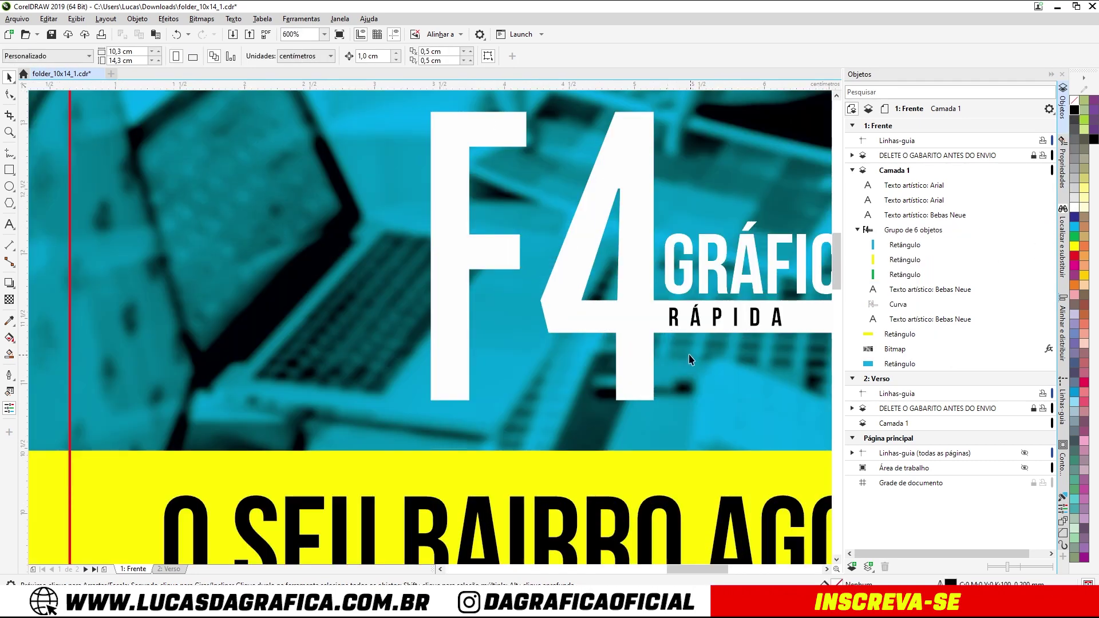
scroll(372, 349, down, 3)
scroll(379, 347, down, 3)
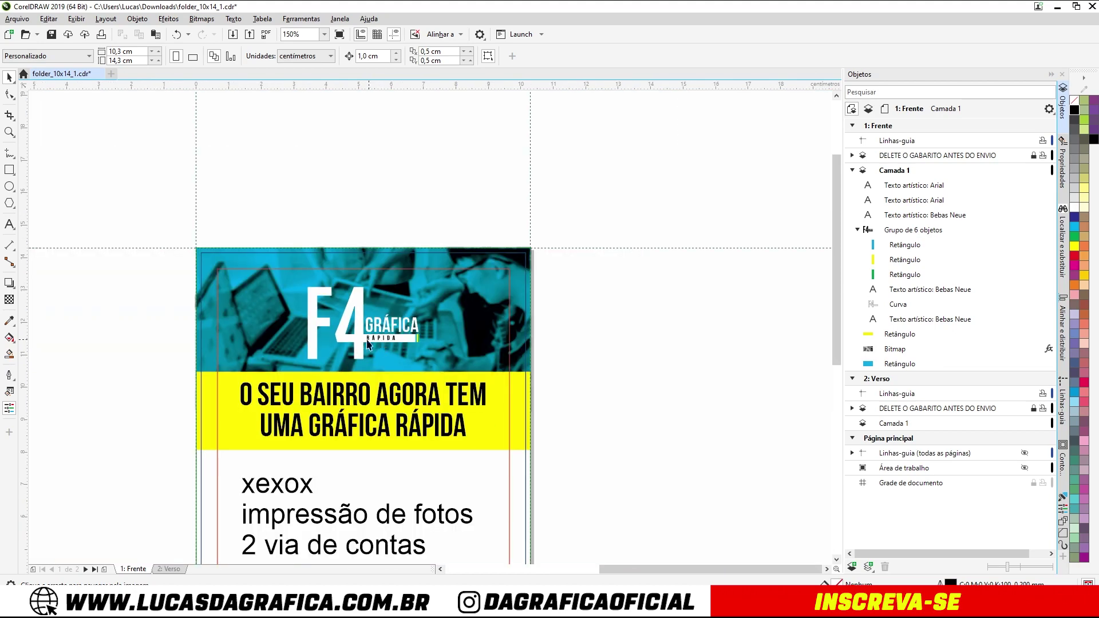
scroll(370, 345, up, 3)
- Cast a Multiplicar drop shadow (opacity 50, feathering 15) behind the F4 logo group
click(364, 278)
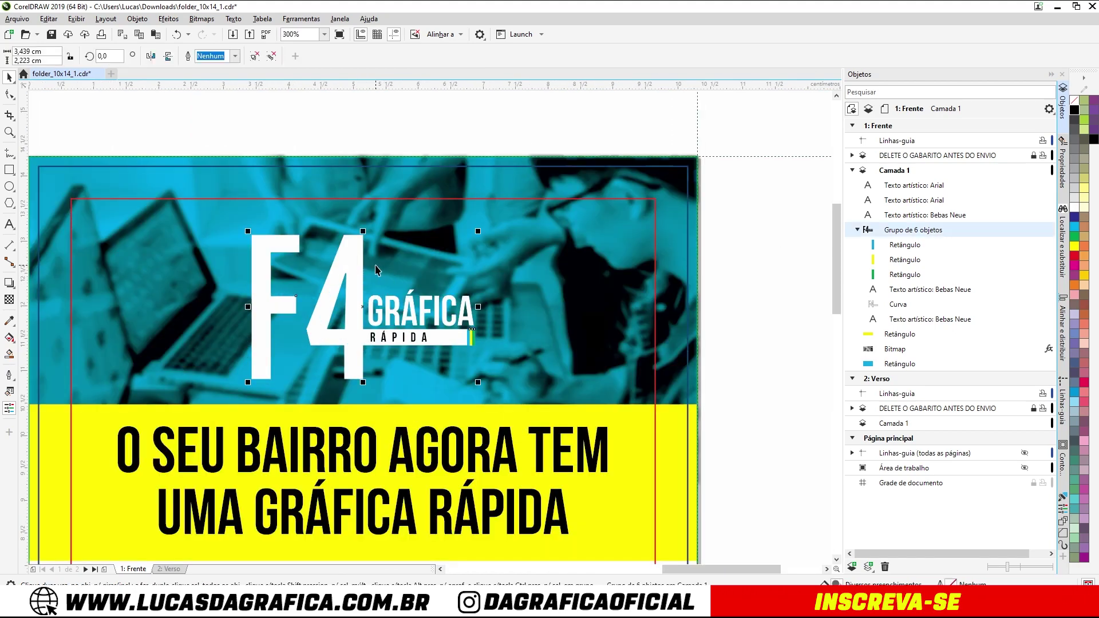
click(859, 230)
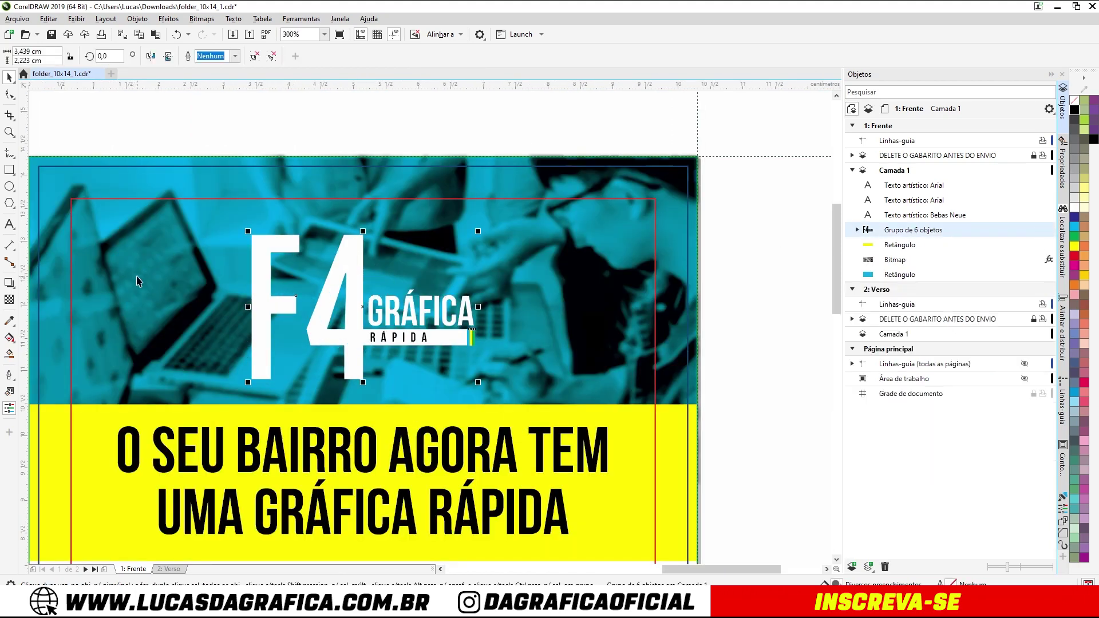
key(s)
drag(251, 307, 476, 308)
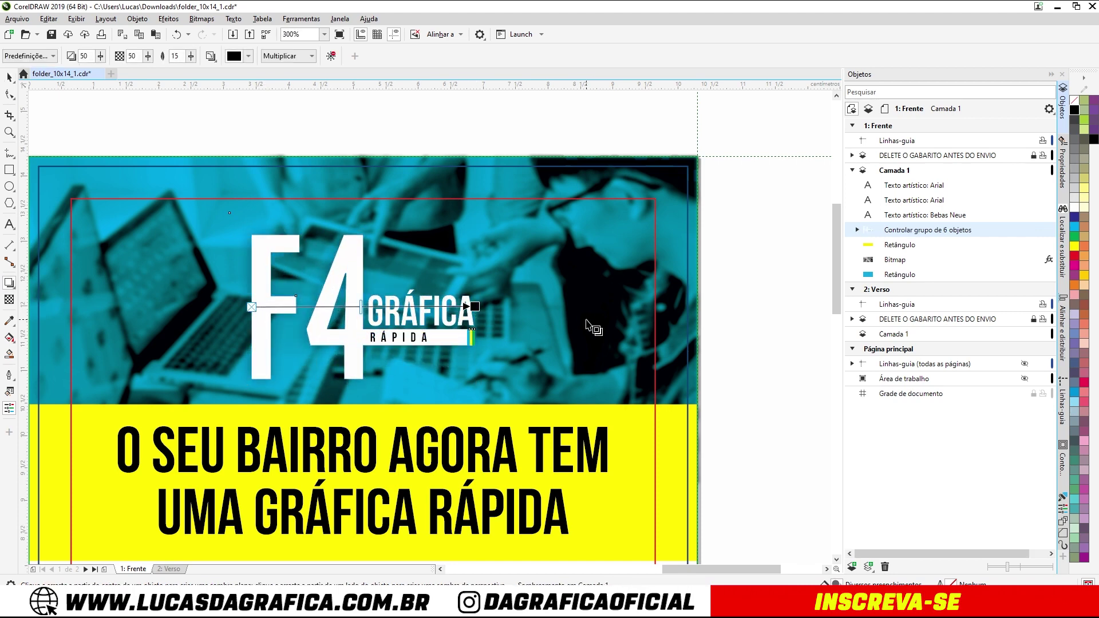
key(space)
click(143, 122)
scroll(296, 244, down, 2)
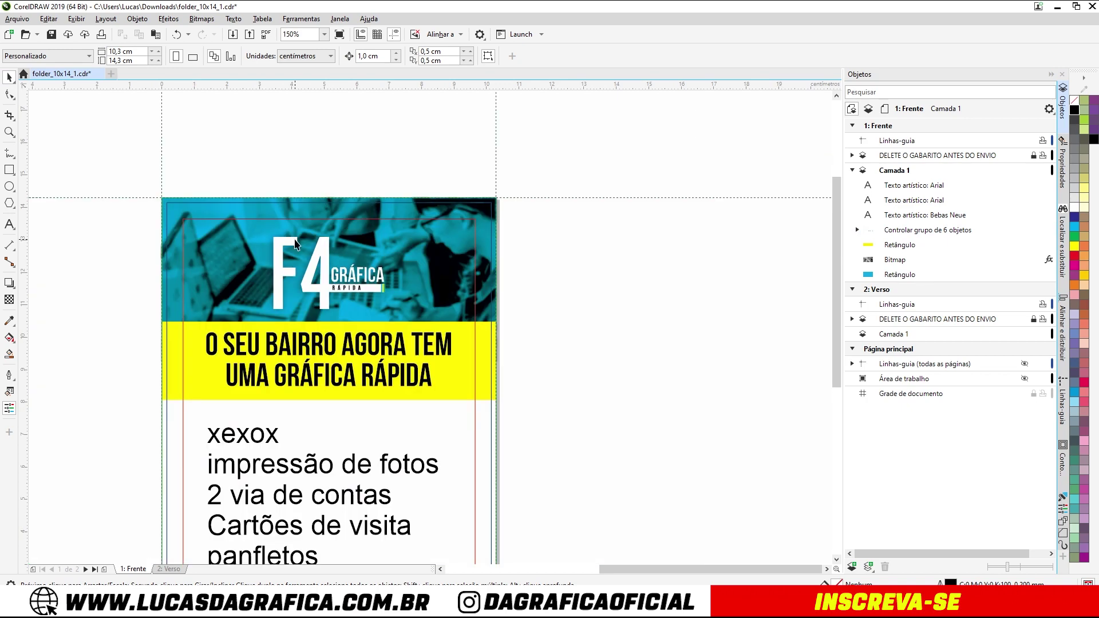
drag(290, 255, 382, 266)
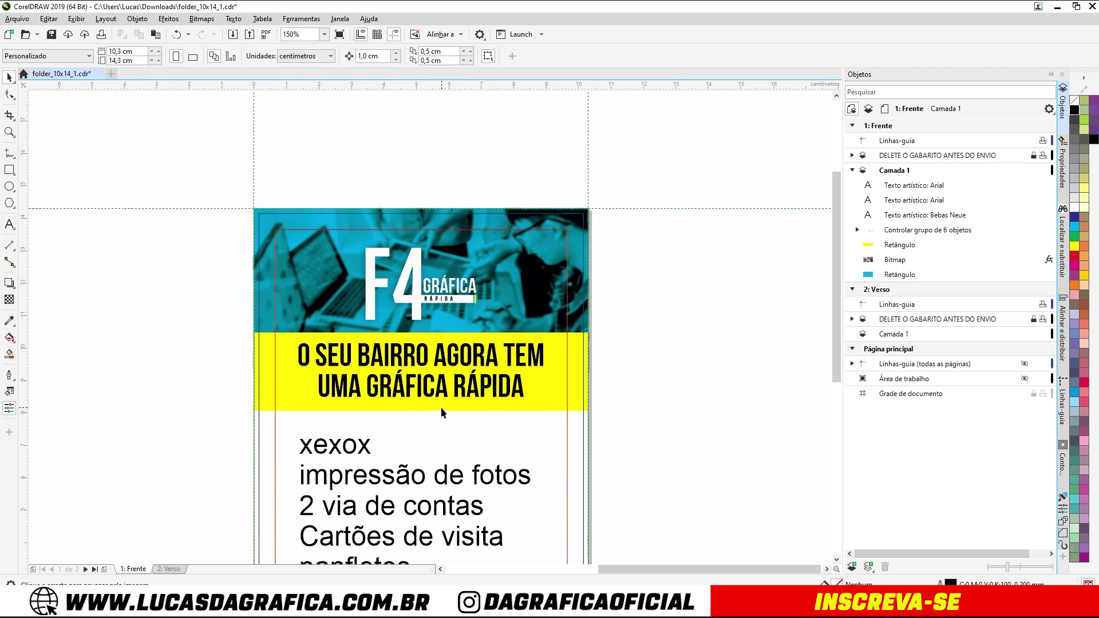
- Raise the headline within the yellow band and shorten the band to fit it
scroll(442, 351, up, 2)
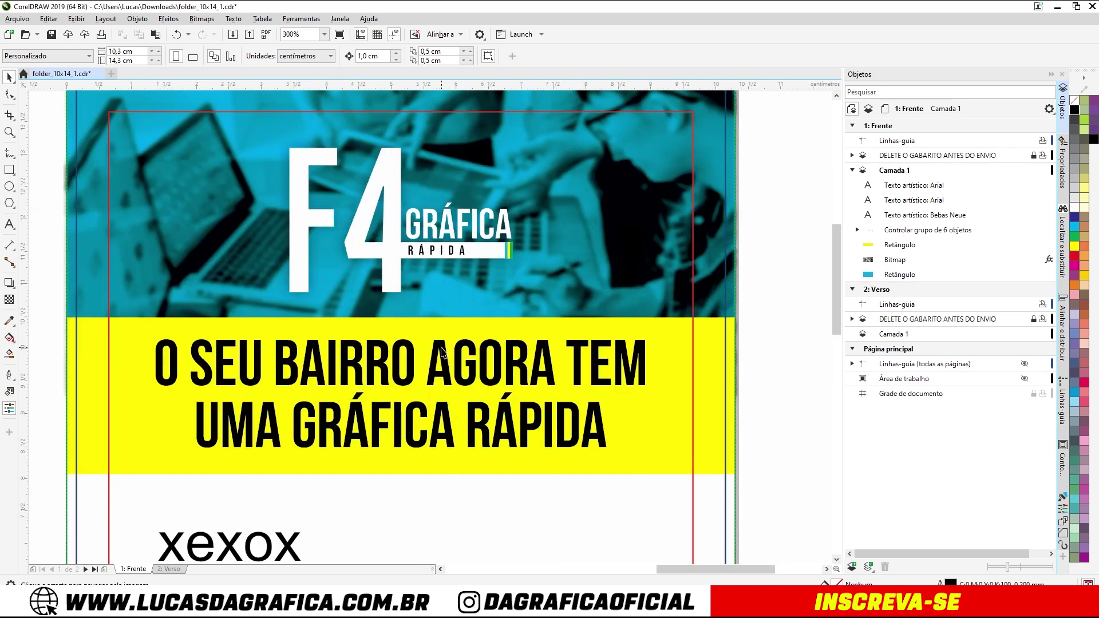
click(446, 356)
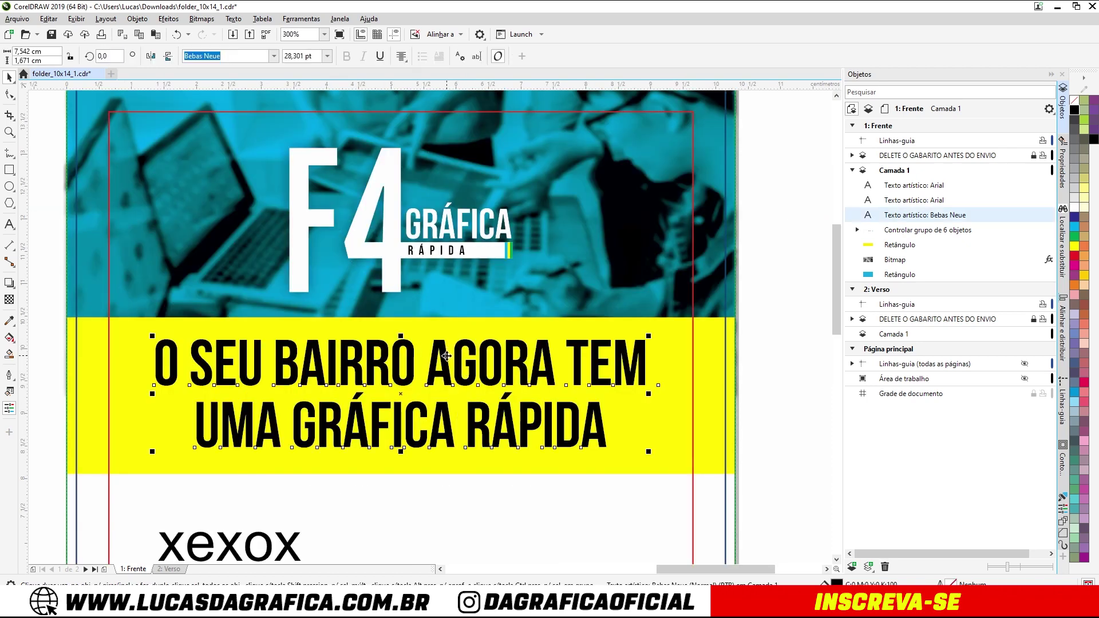
drag(446, 355, 447, 339)
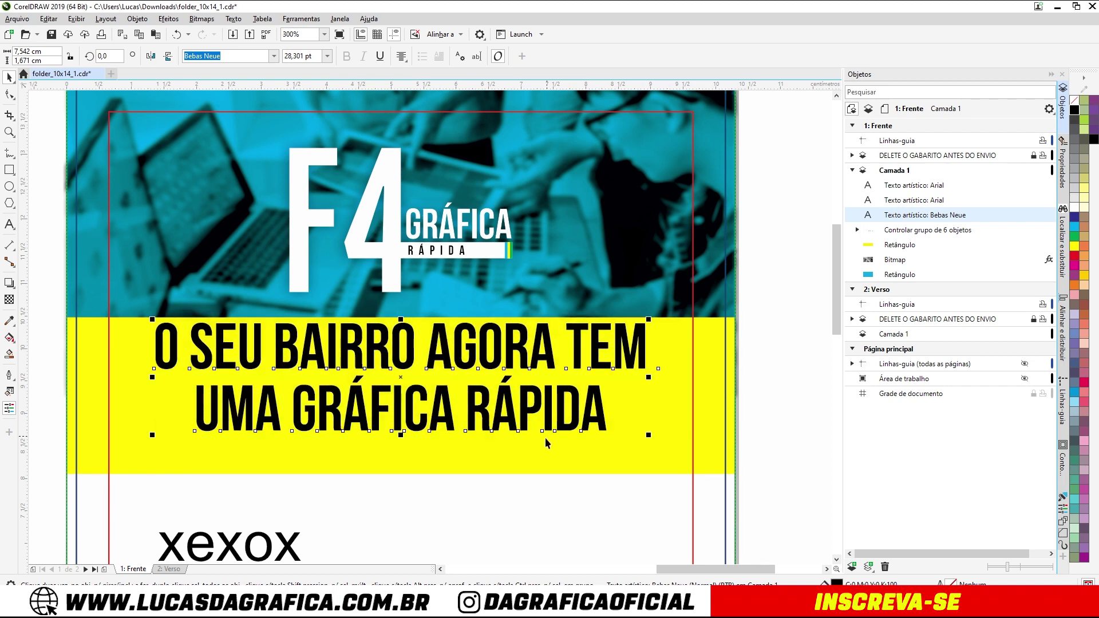
click(516, 462)
drag(404, 479, 420, 441)
- Recolour the headline text and its band from the palette
click(444, 364)
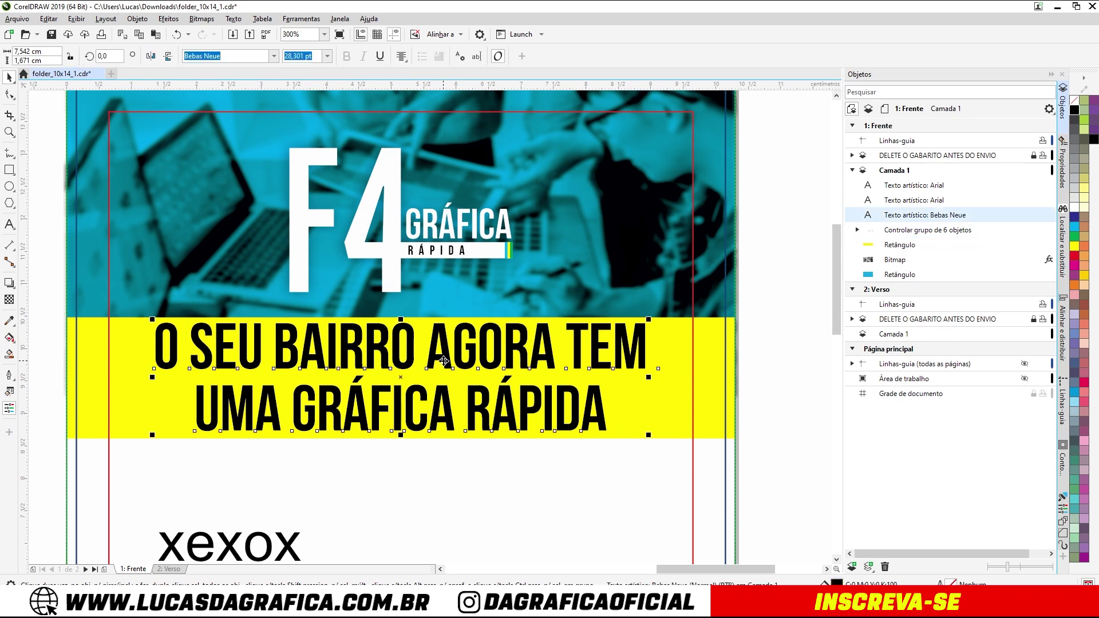
click(1070, 253)
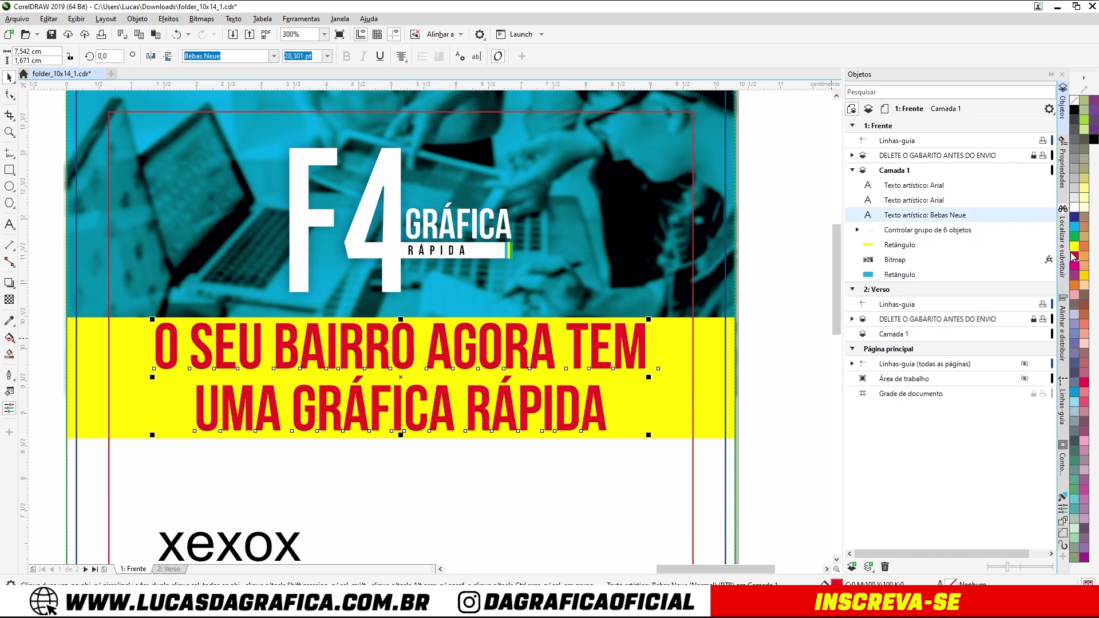
click(767, 305)
scroll(619, 389, down, 3)
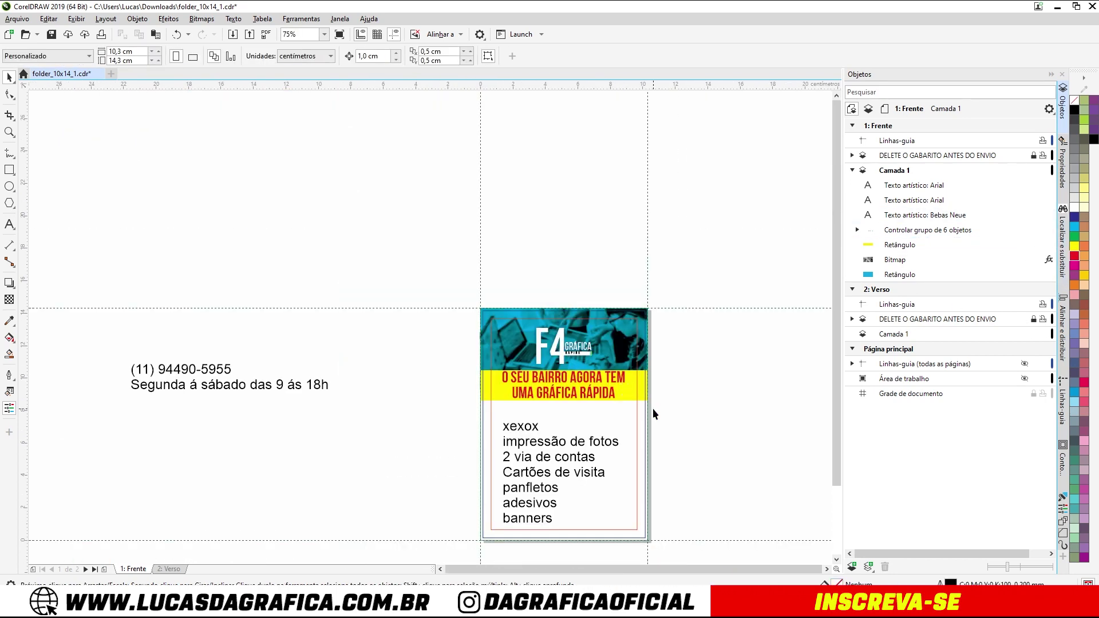
scroll(621, 401, up, 3)
click(483, 326)
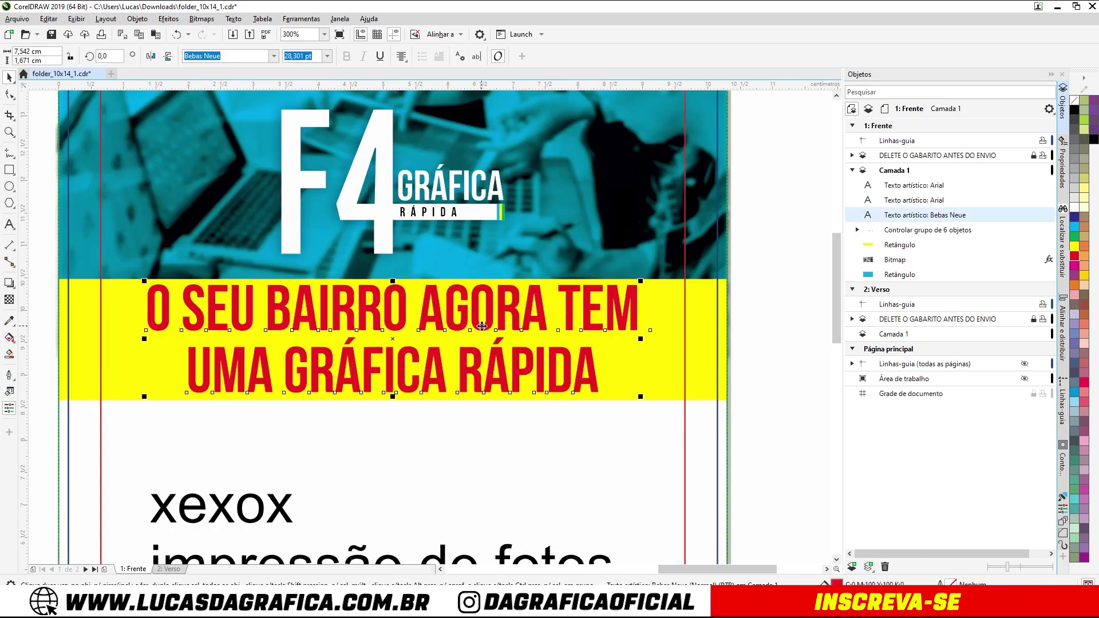
click(619, 338)
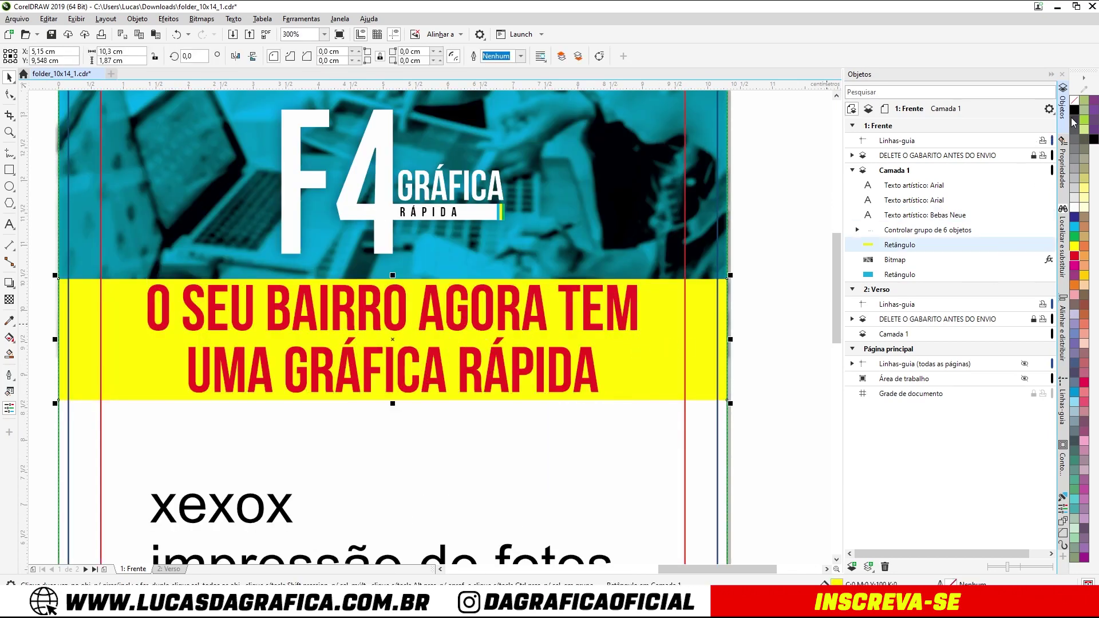
click(905, 215)
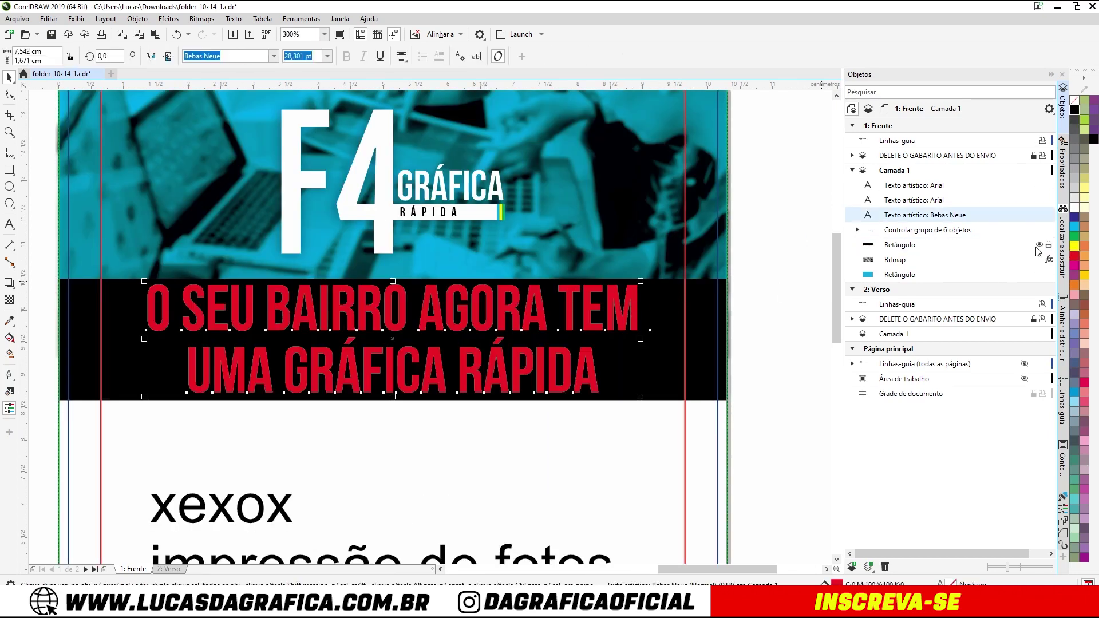
click(1079, 248)
click(805, 300)
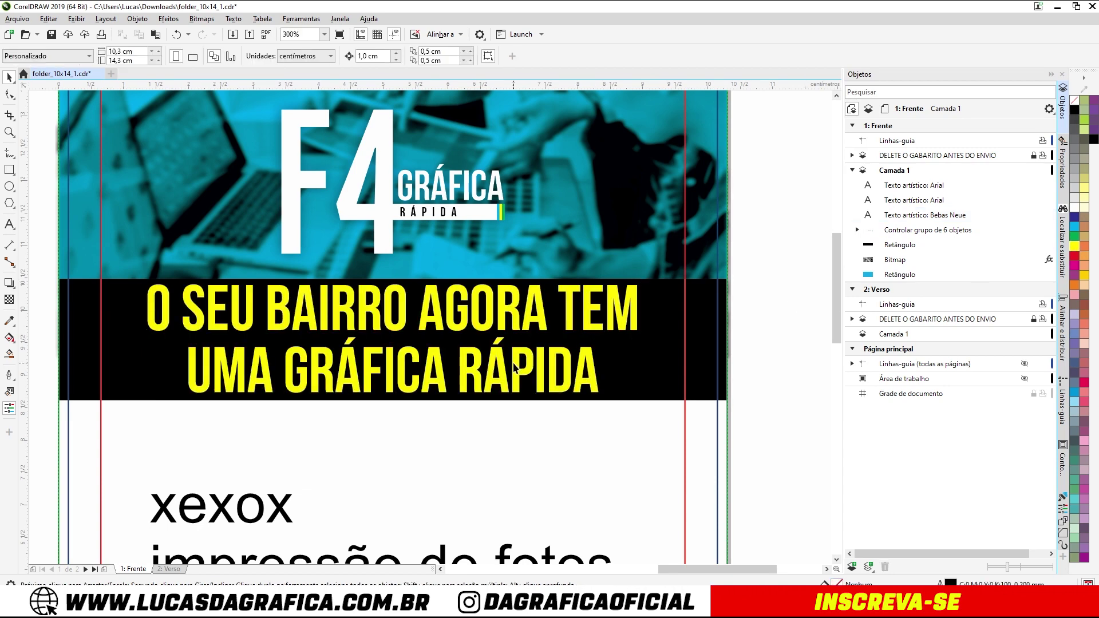
click(486, 373)
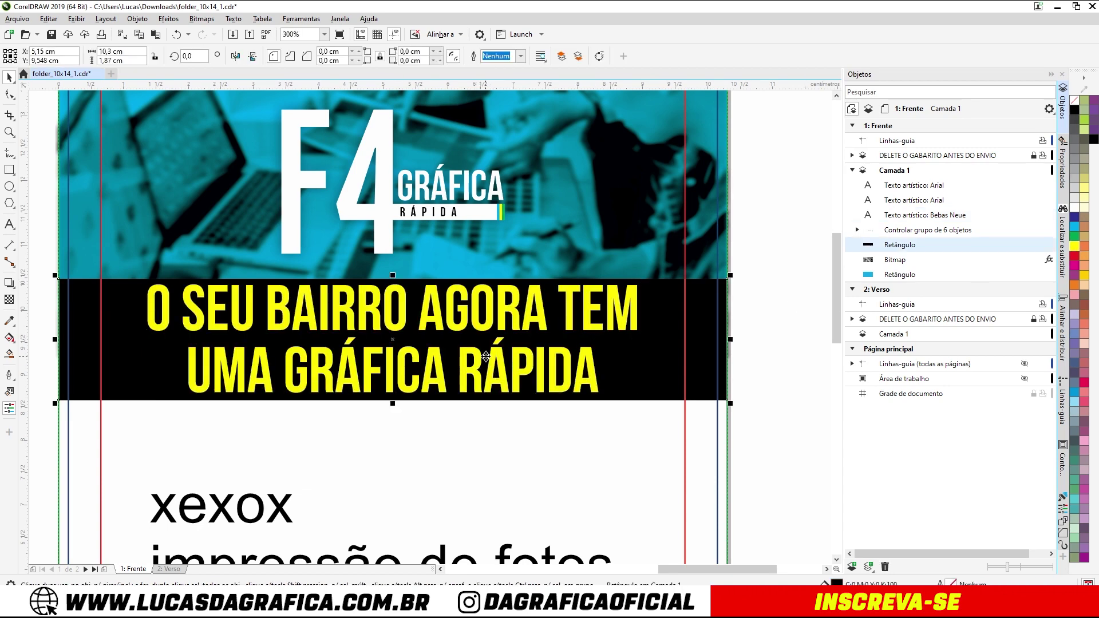
click(781, 324)
- Move the headline up again and trim the yellow band from its bottom edge to 1,932 cm tall
scroll(549, 352, down, 1)
scroll(549, 353, down, 1)
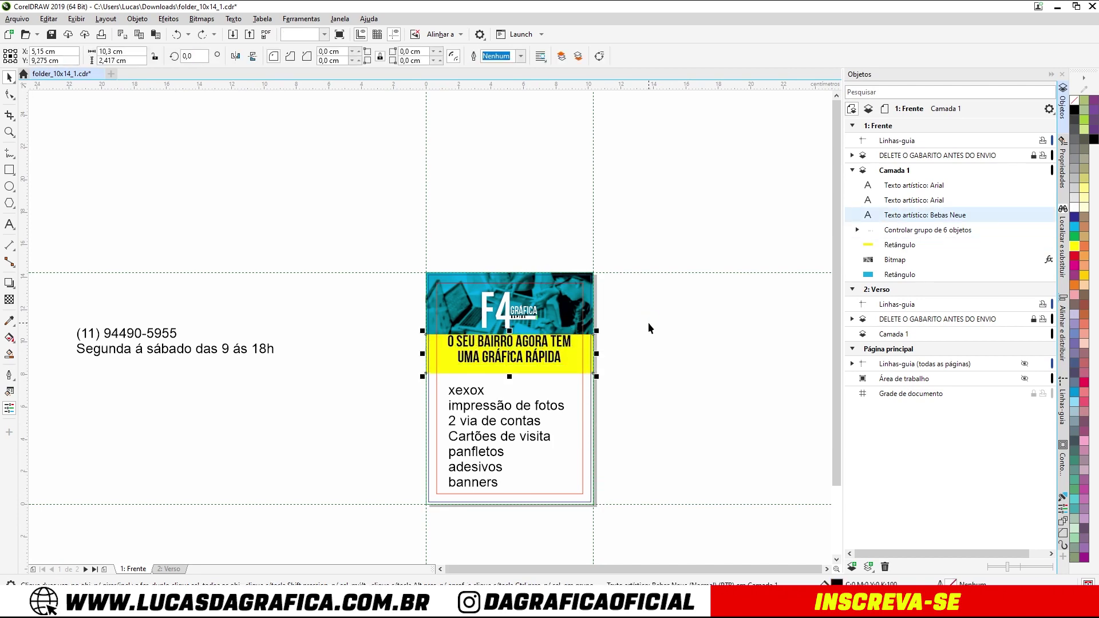
scroll(504, 365, up, 1)
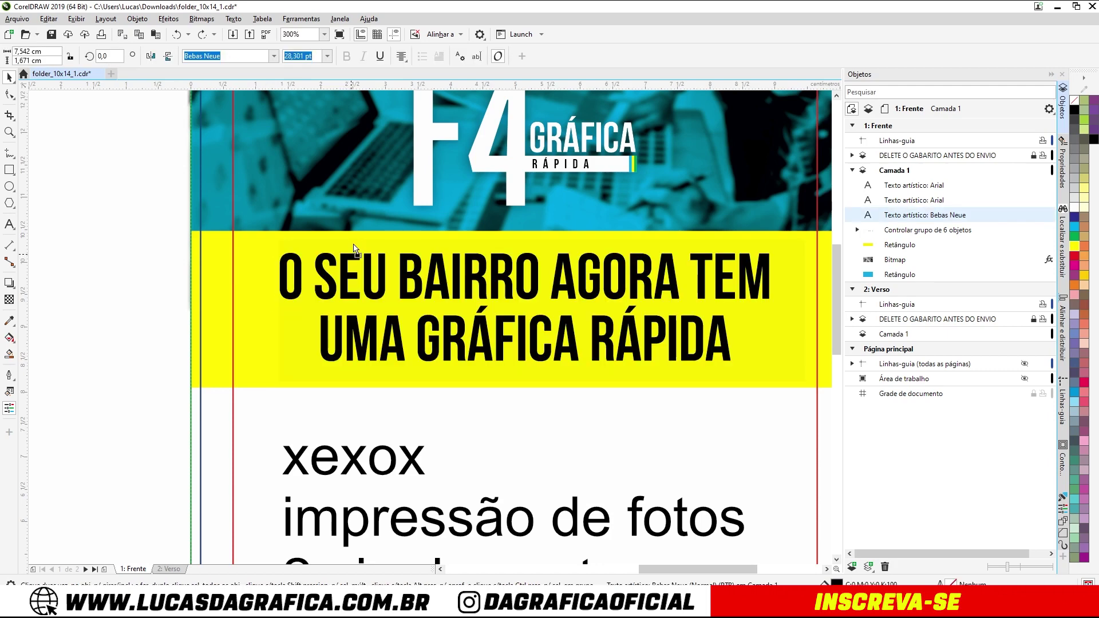
drag(352, 257, 352, 241)
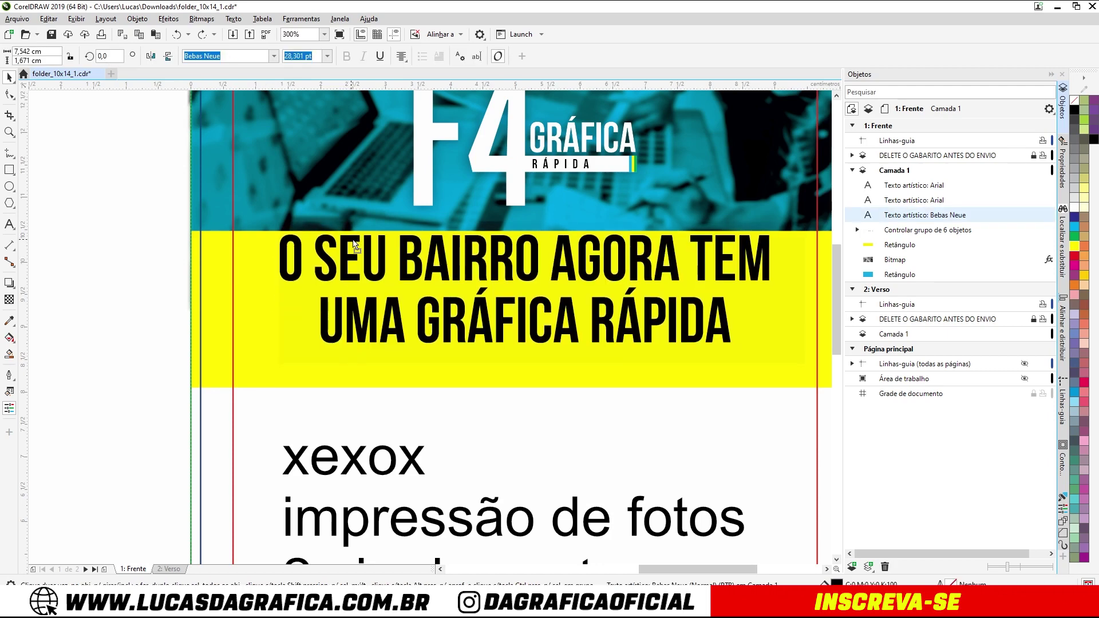
click(477, 375)
drag(534, 388, 534, 358)
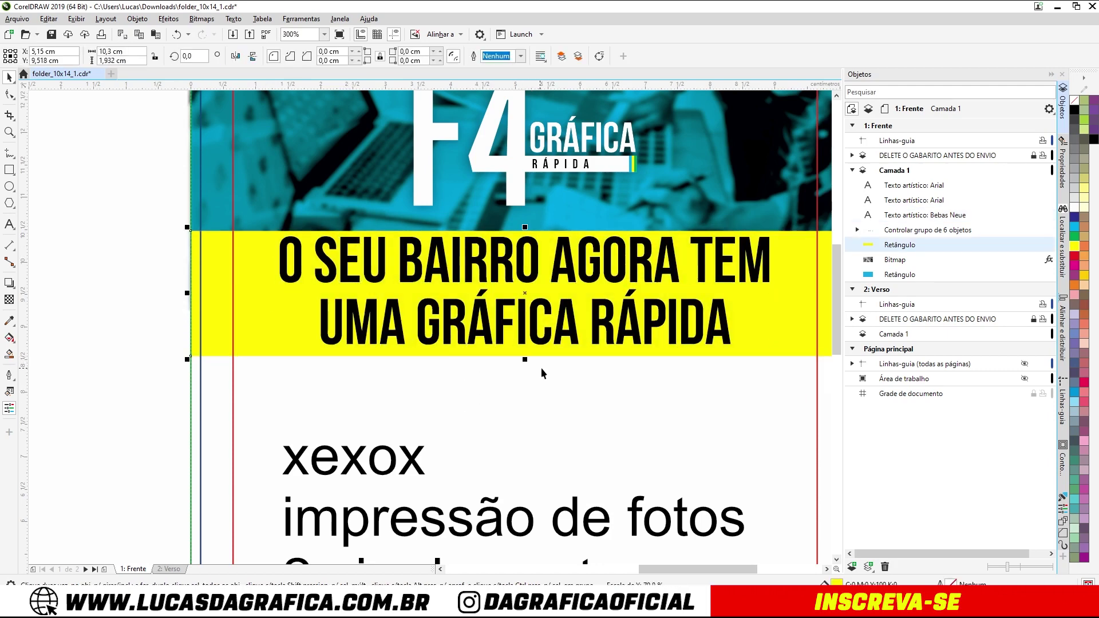
scroll(776, 230, down, 5)
scroll(775, 230, up, 1)
click(776, 230)
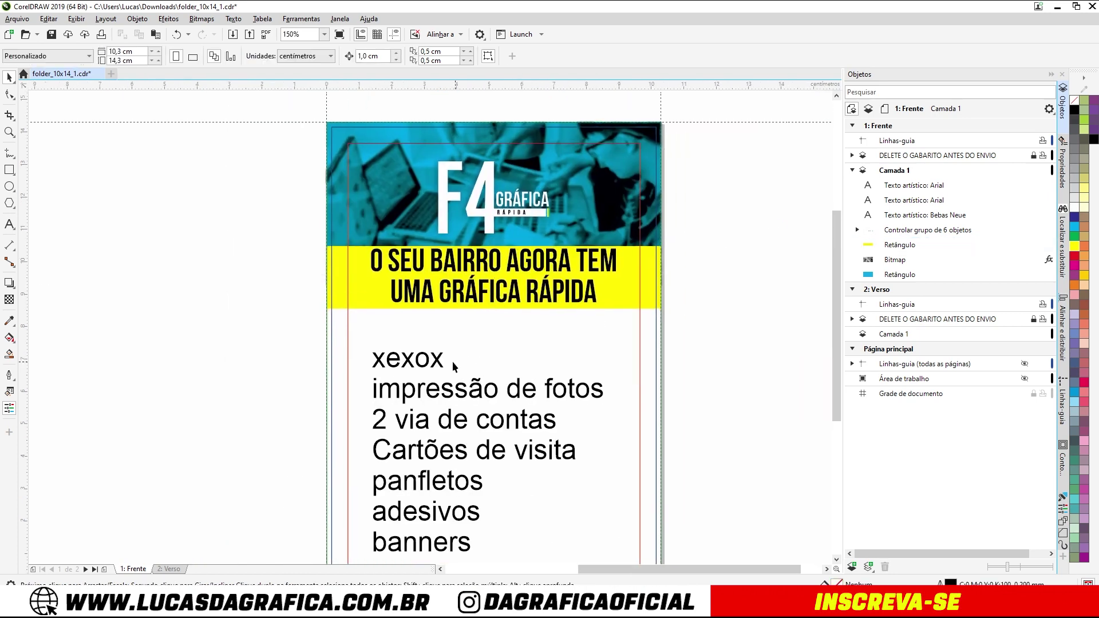
- Change the service list's font to BentonSans Black
click(428, 360)
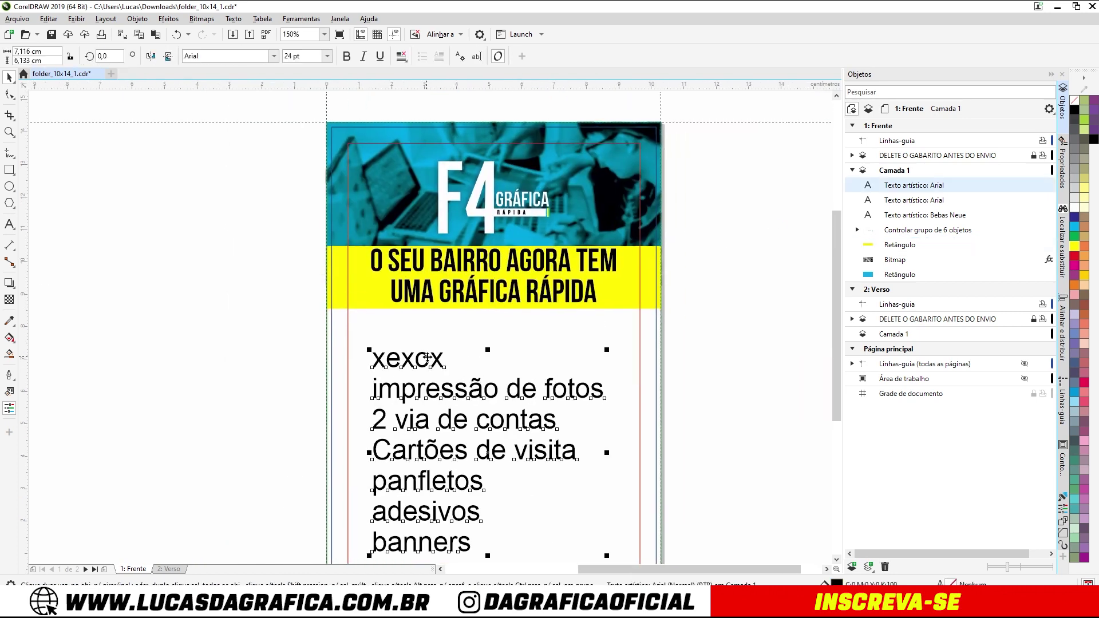
click(223, 56)
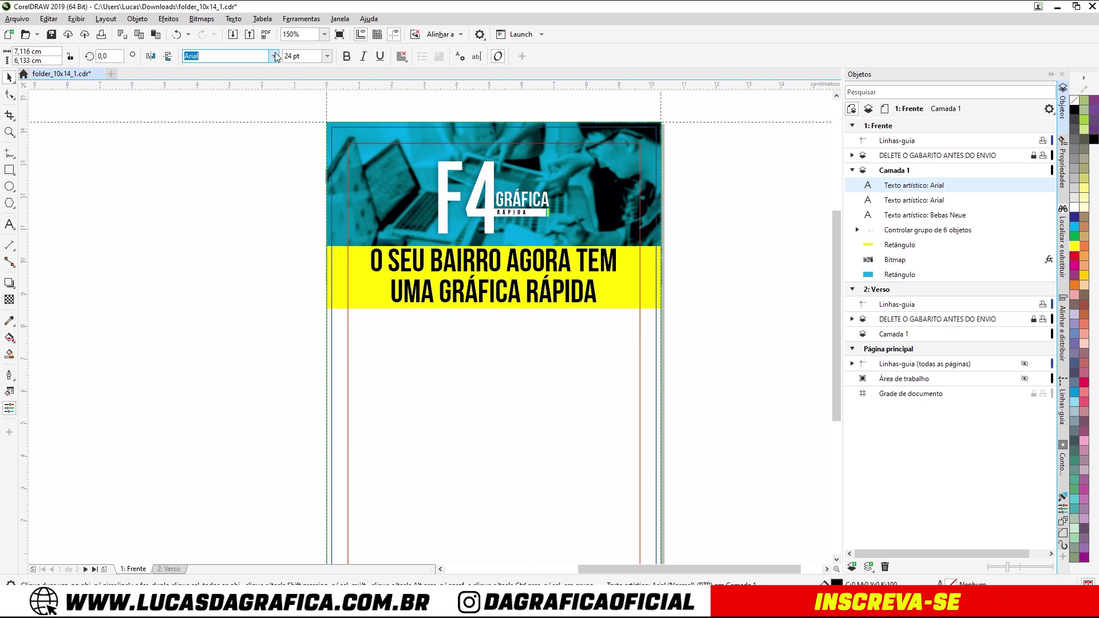
key(Down)
key(Down)
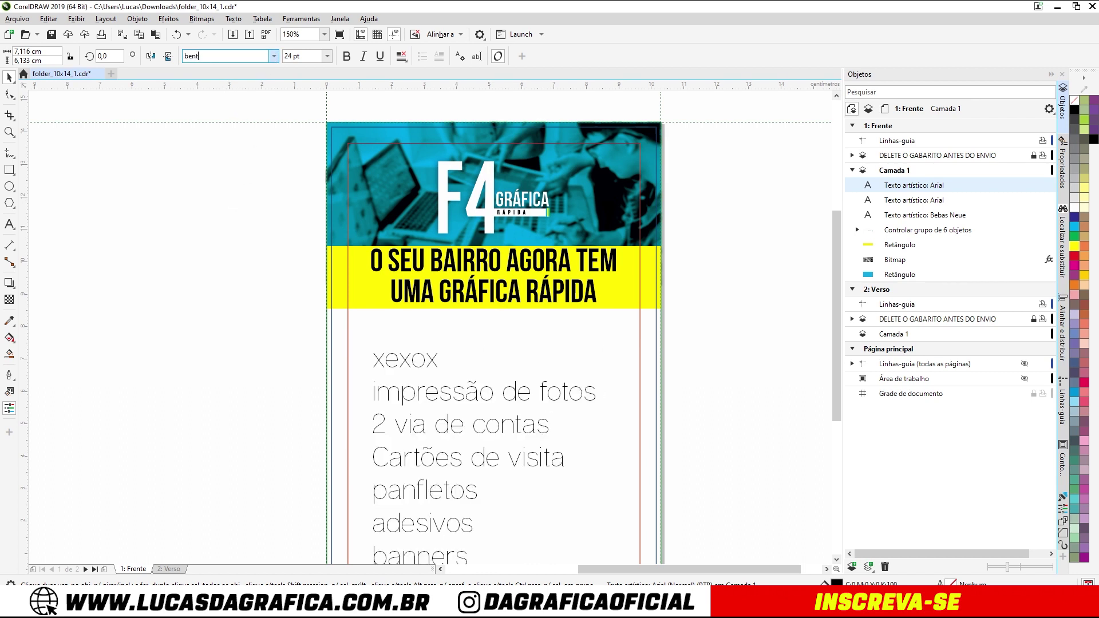
key(Return)
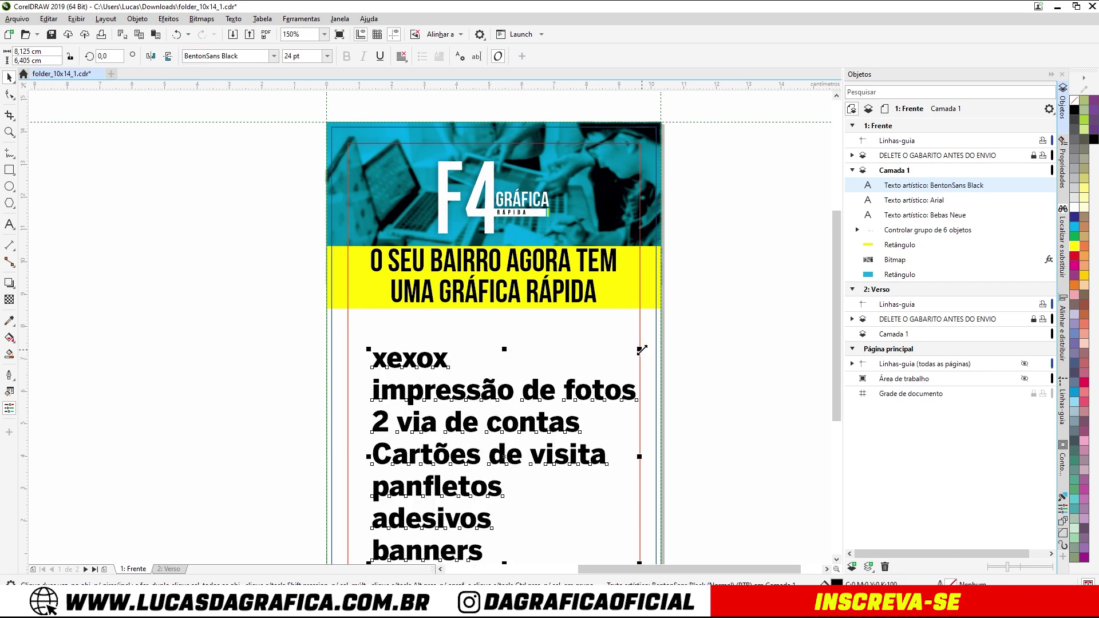
- Scale the list down to about 15 pt and move it just below the yellow band
drag(642, 351, 510, 428)
drag(397, 466, 382, 327)
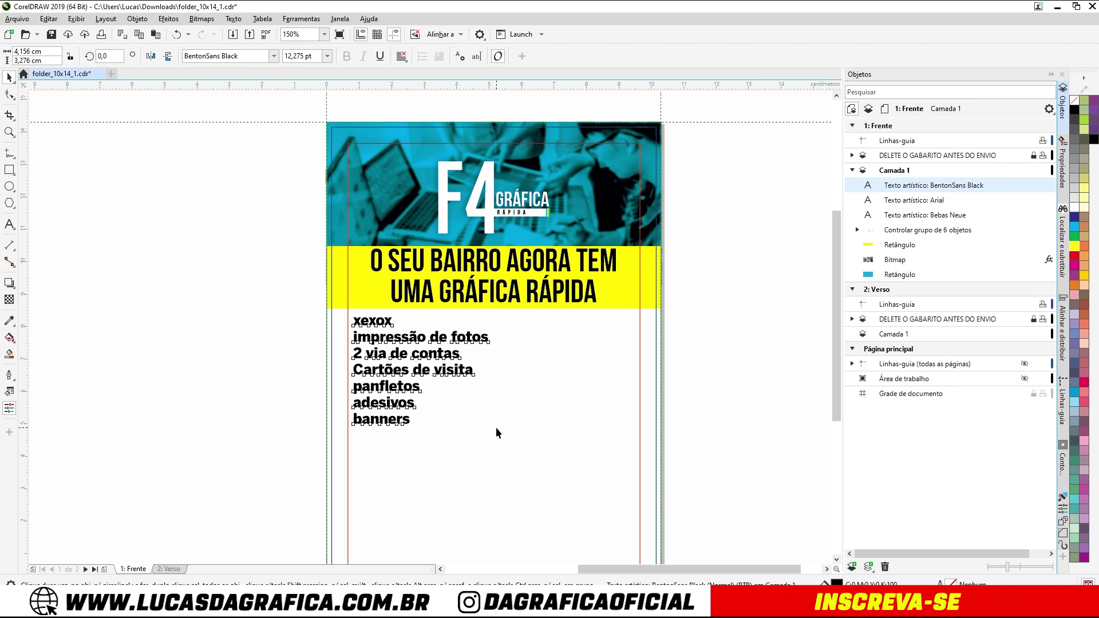
mouse_move(531, 456)
mouse_down()
mouse_move(513, 448)
mouse_move(523, 458)
mouse_up()
click(465, 380)
click(399, 355)
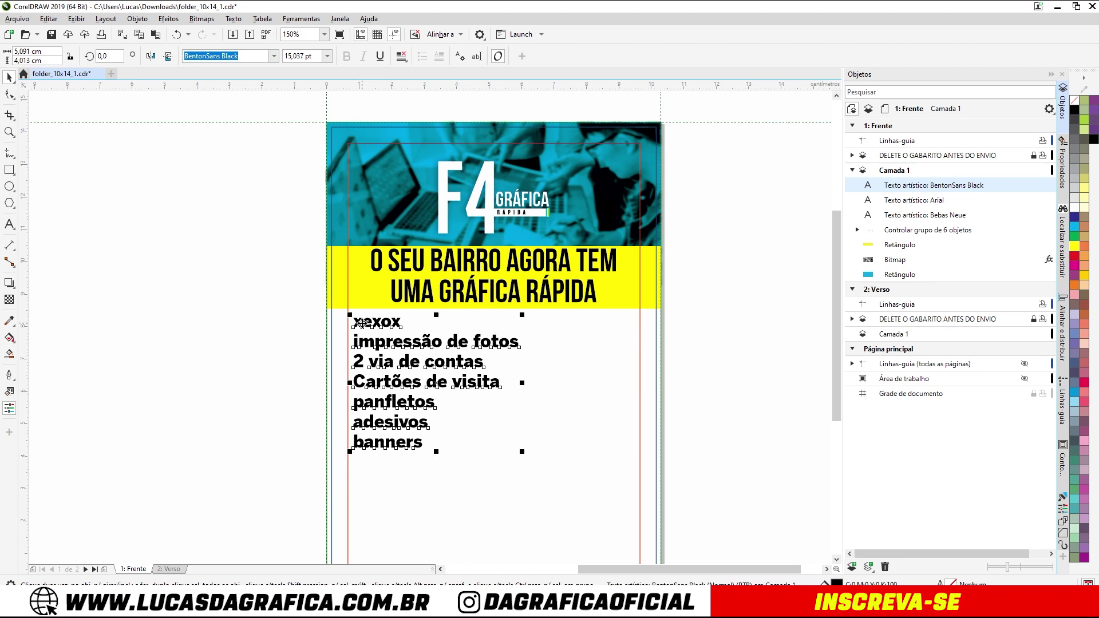
- Capitalise the first item's X and turn the 2 into 2º in the service list
double_click(356, 319)
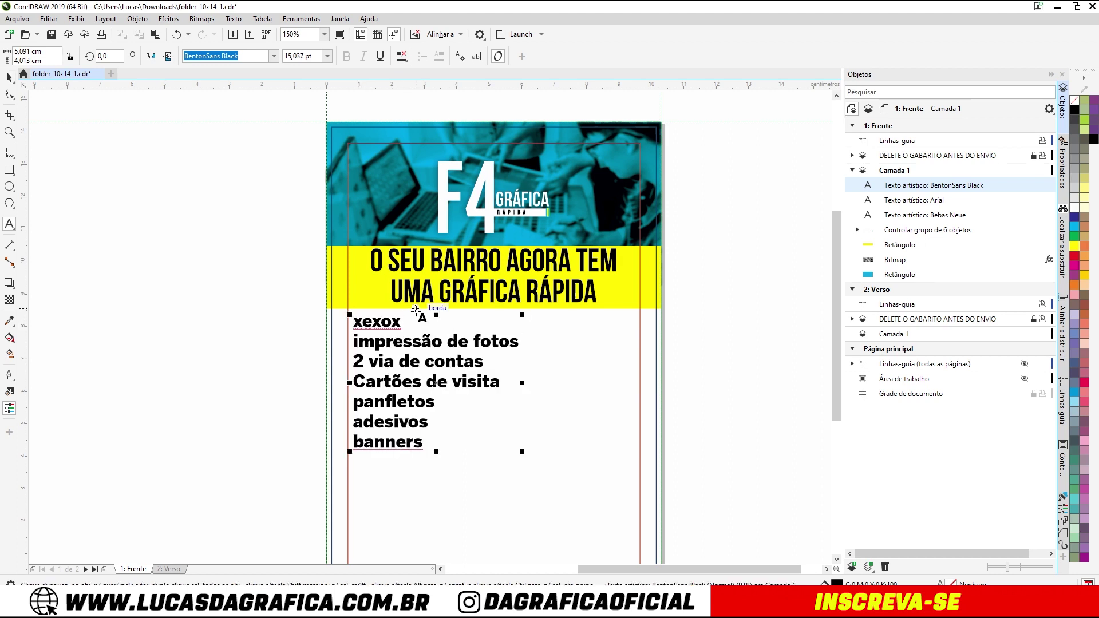
key(Delete)
text(X)
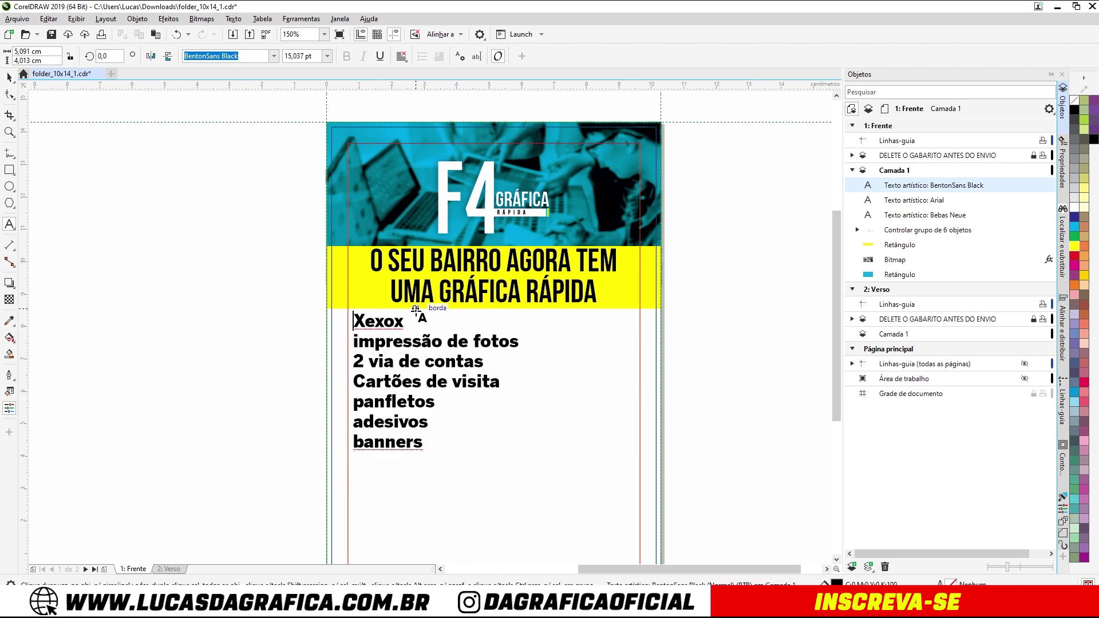
text(-)
key(Down)
key(Left)
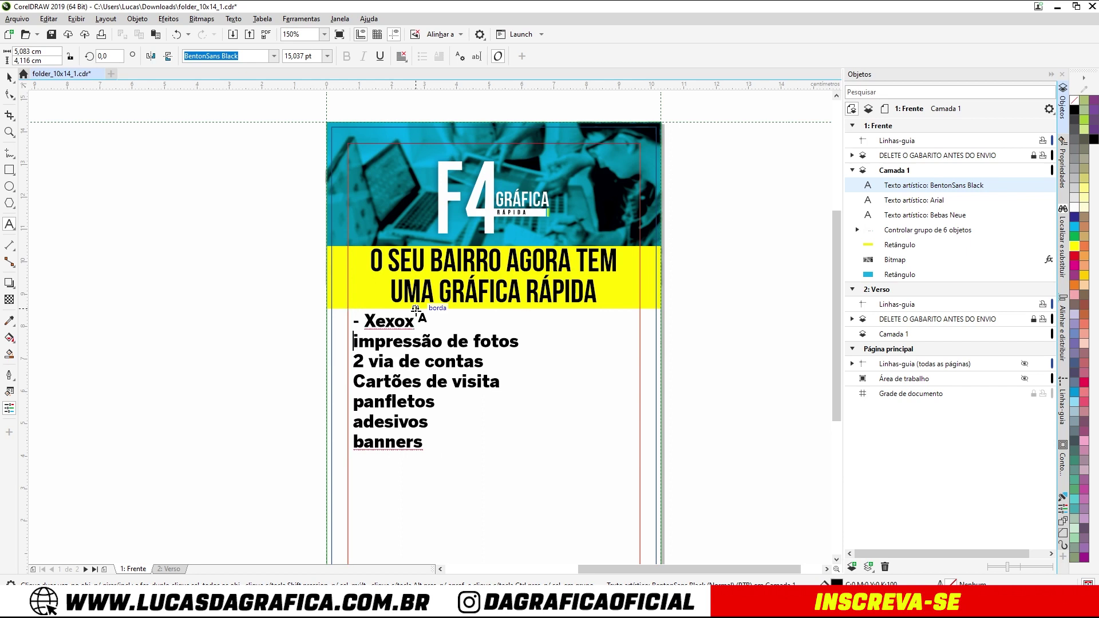
click(371, 358)
text(ª)
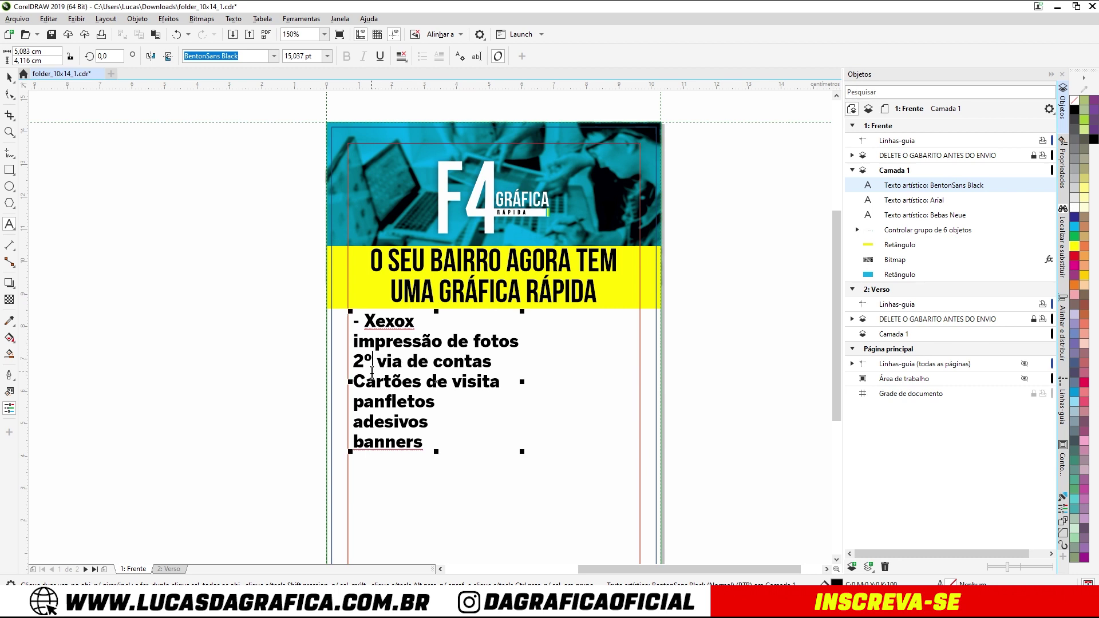
click(5, 79)
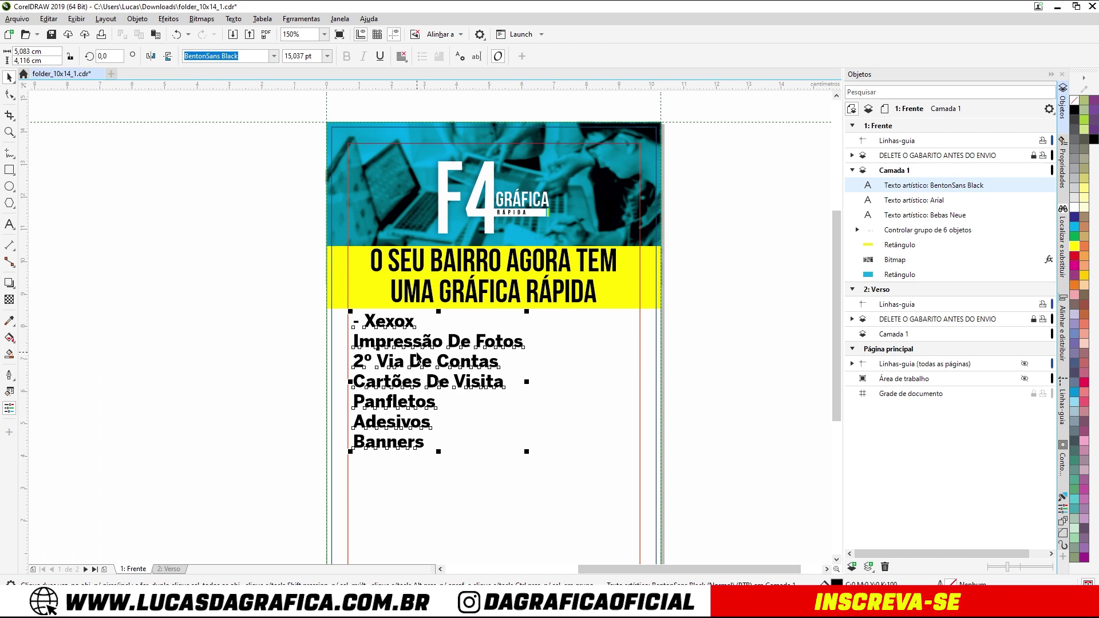
- Add a dash before Impressão De Fotos and correct Xexox to Xerox
double_click(354, 342)
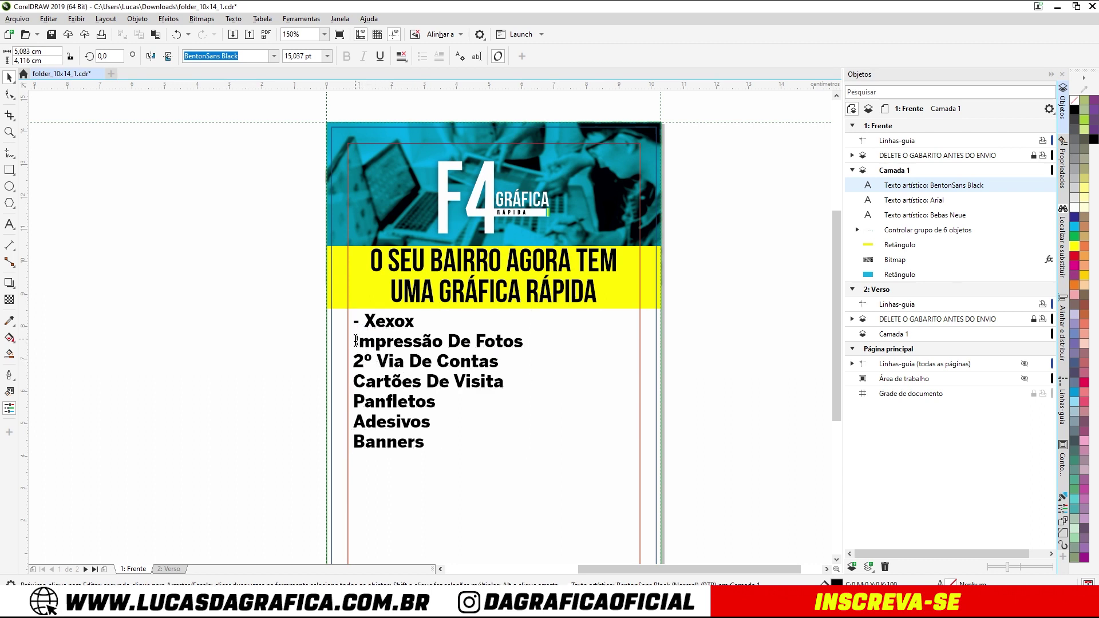
text(-)
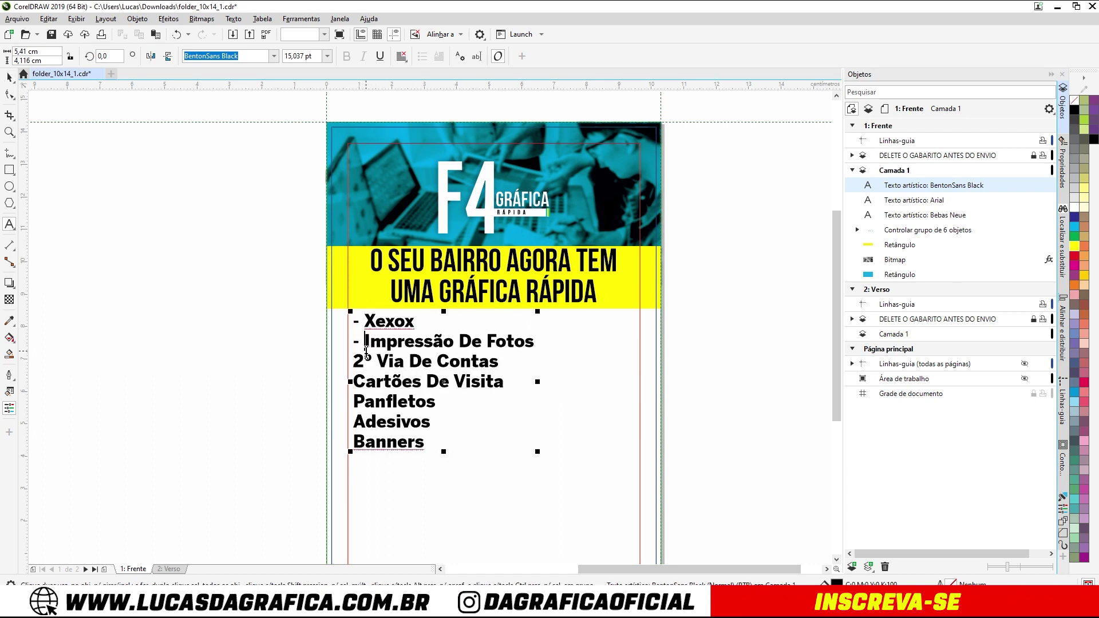
key(Up)
key(Delete)
text(r)
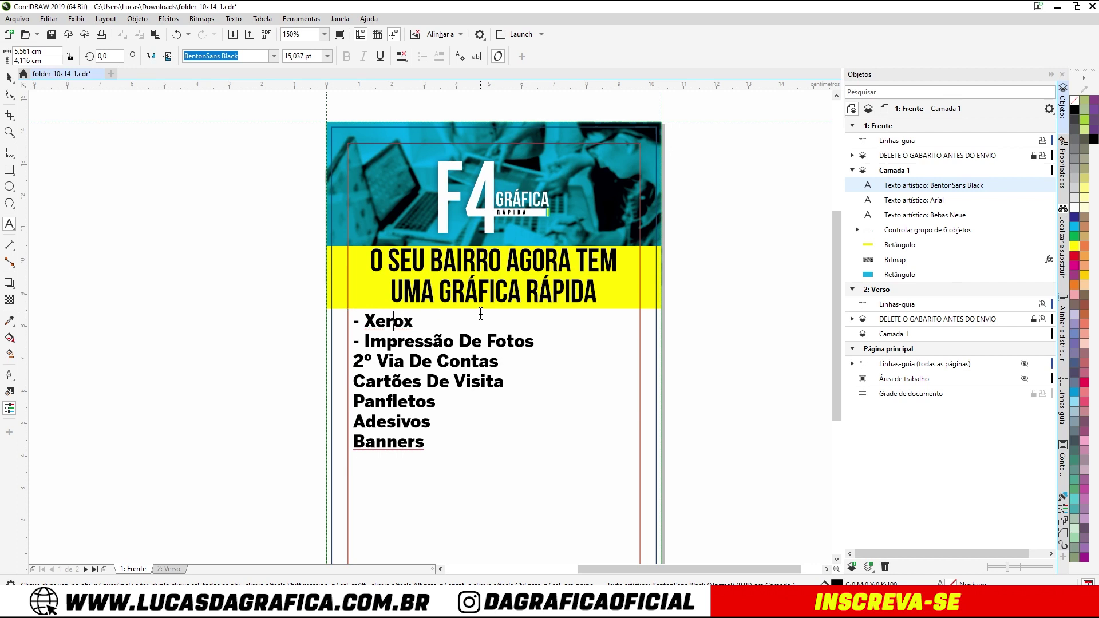
key(ctrl+space)
- Prefix 2º Via De Contas and the following items down to Banners with dashes
click(358, 352)
text(-)
key(Down)
key(Home)
text(- )
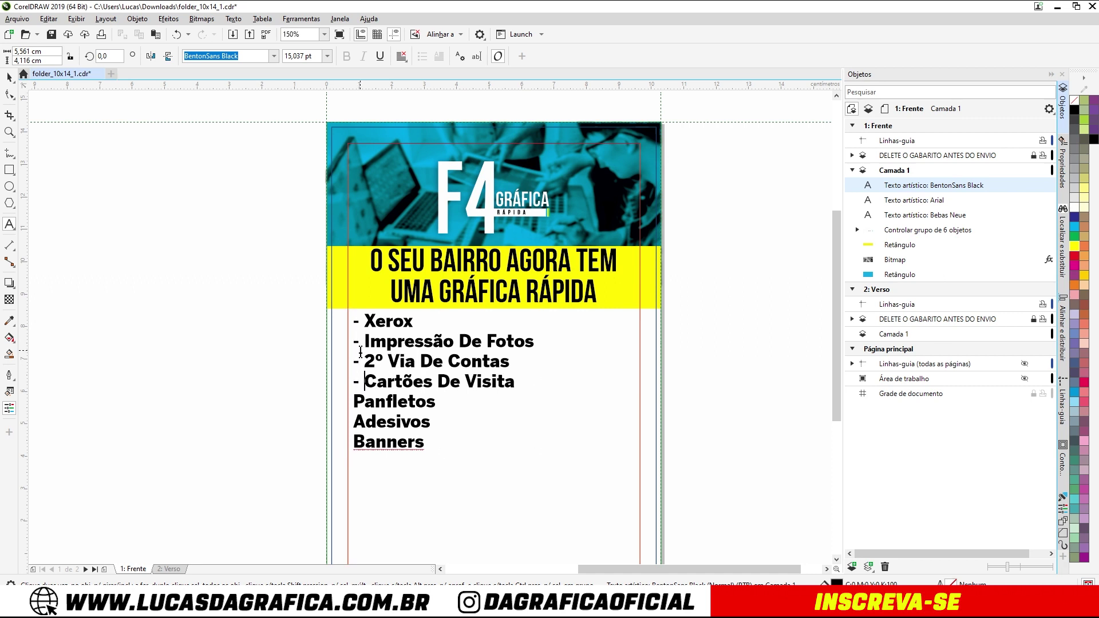
text(-)
key(Down)
key(Home)
text(-)
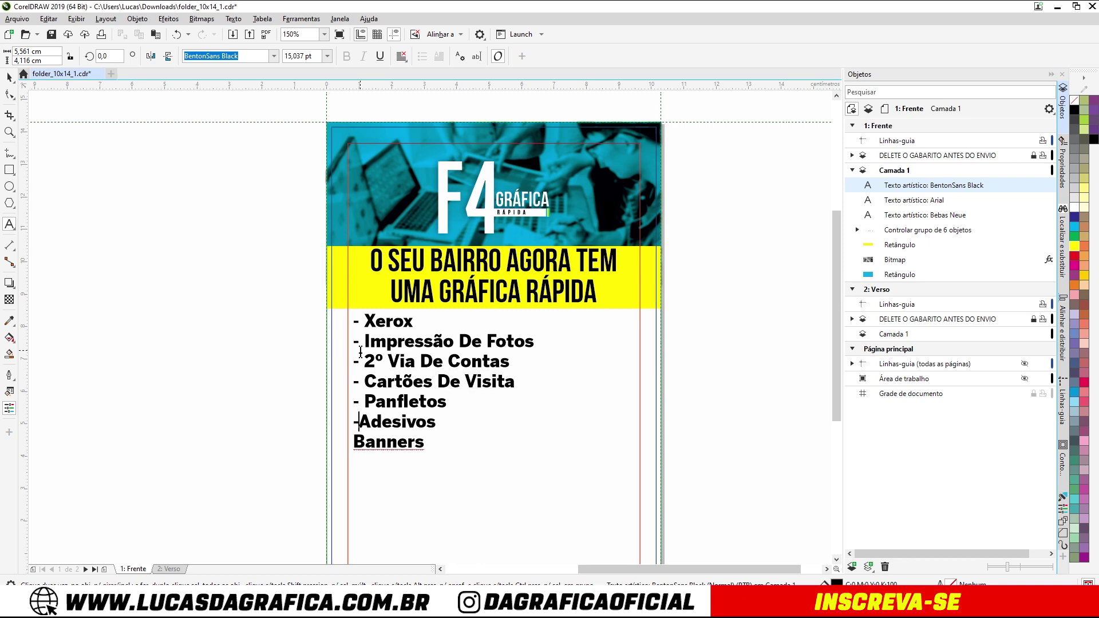
key(Down)
text(-)
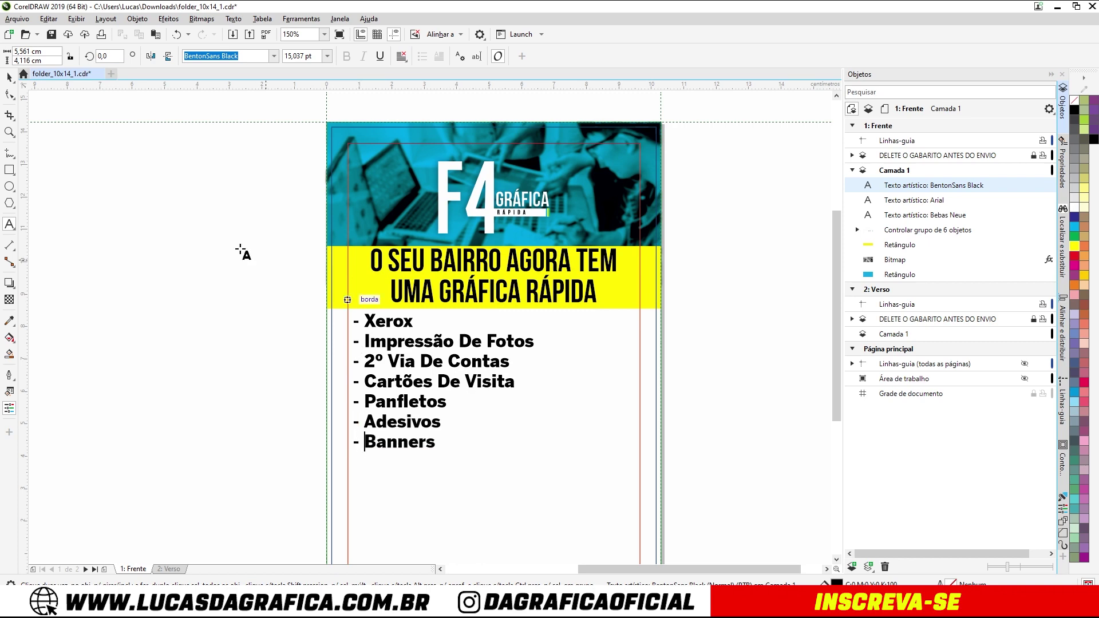
click(9, 77)
click(159, 264)
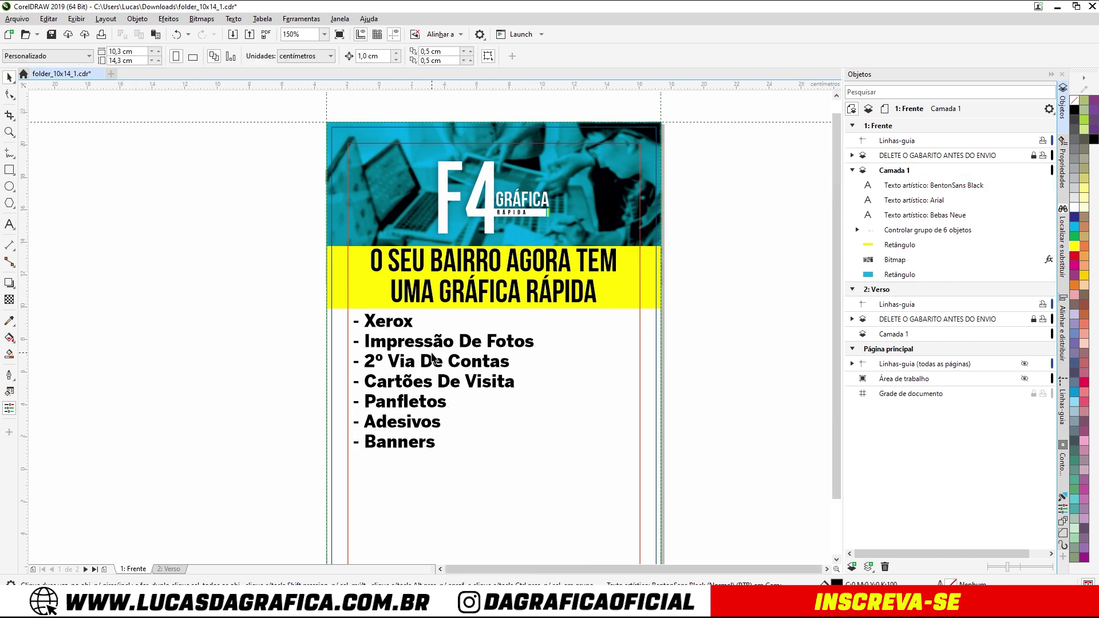
- Move the phone and hours text below the page and place a copy of the list lower down
scroll(465, 371, down, 2)
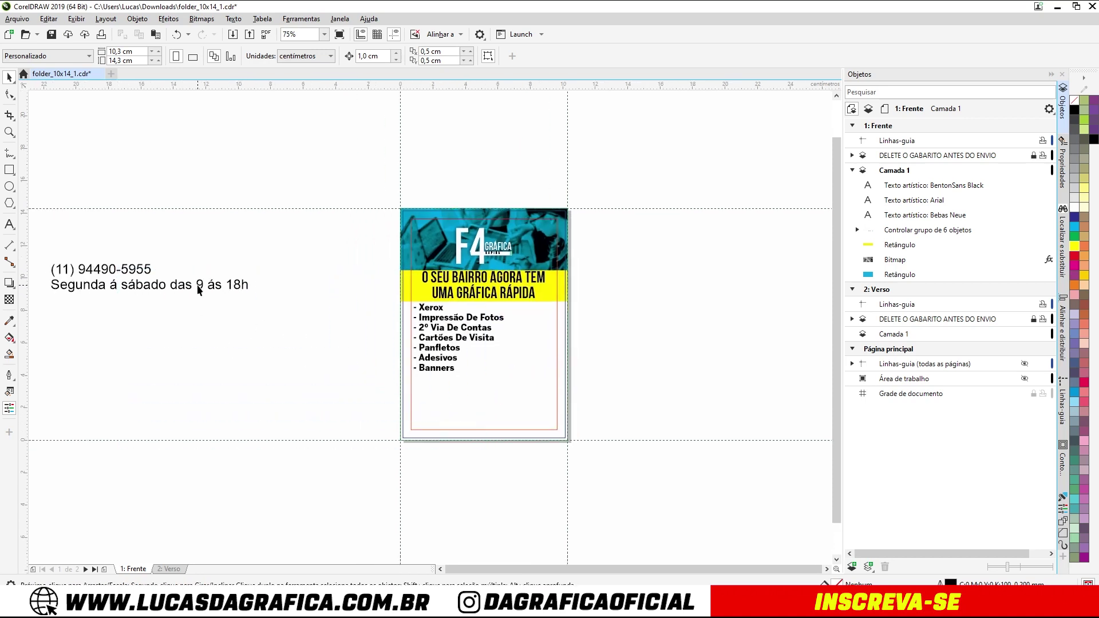
drag(181, 290, 554, 490)
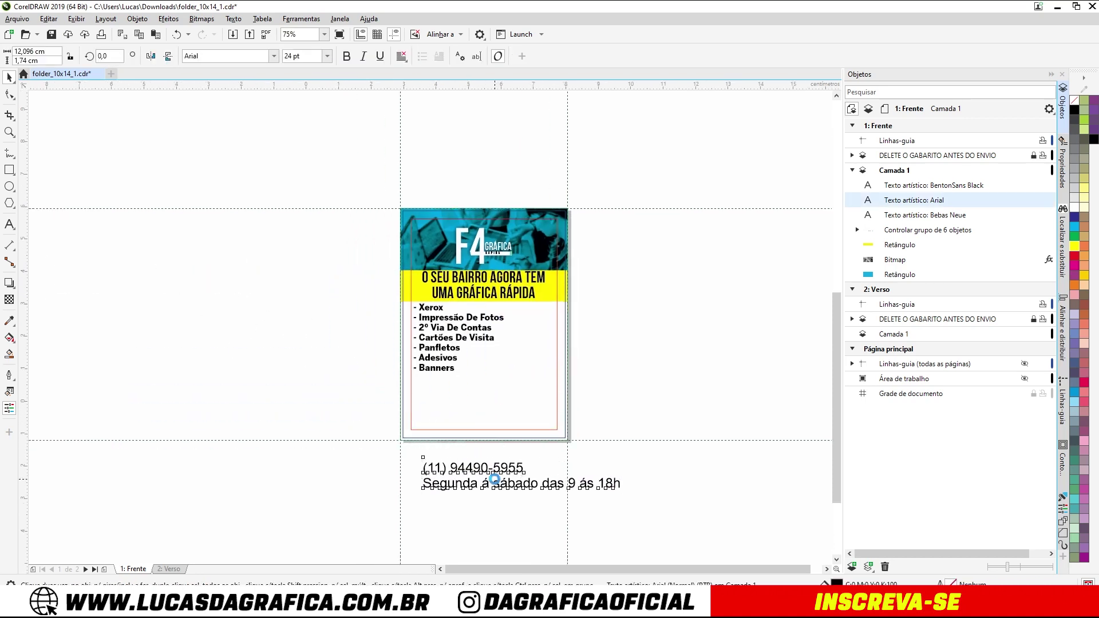
scroll(498, 468, up, 2)
drag(383, 278, 395, 368)
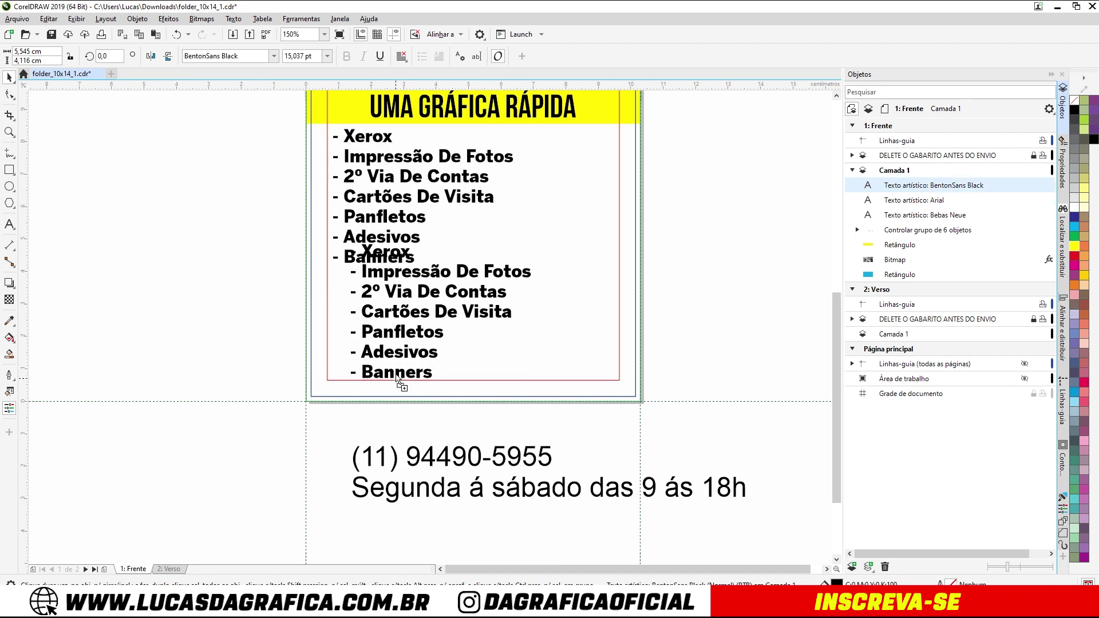
- Replace the copy's text with 'Rua da grafica Nº 500 - Vou ganhar dinheiro - sp'
double_click(395, 361)
key(ctrl+a)
text(R)
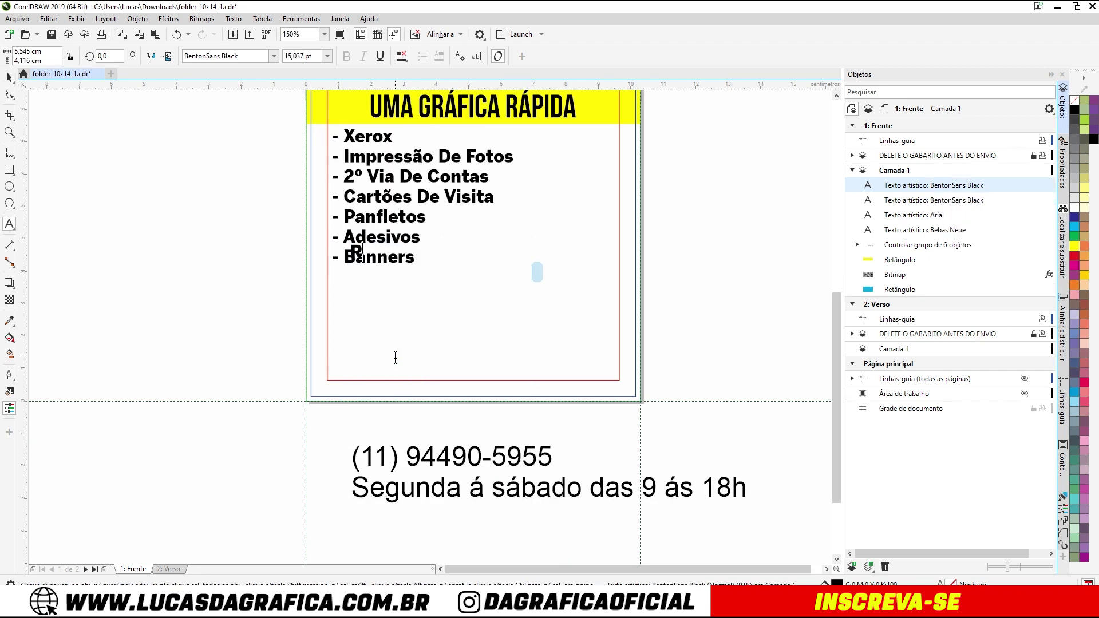
text(ua da grafica N)
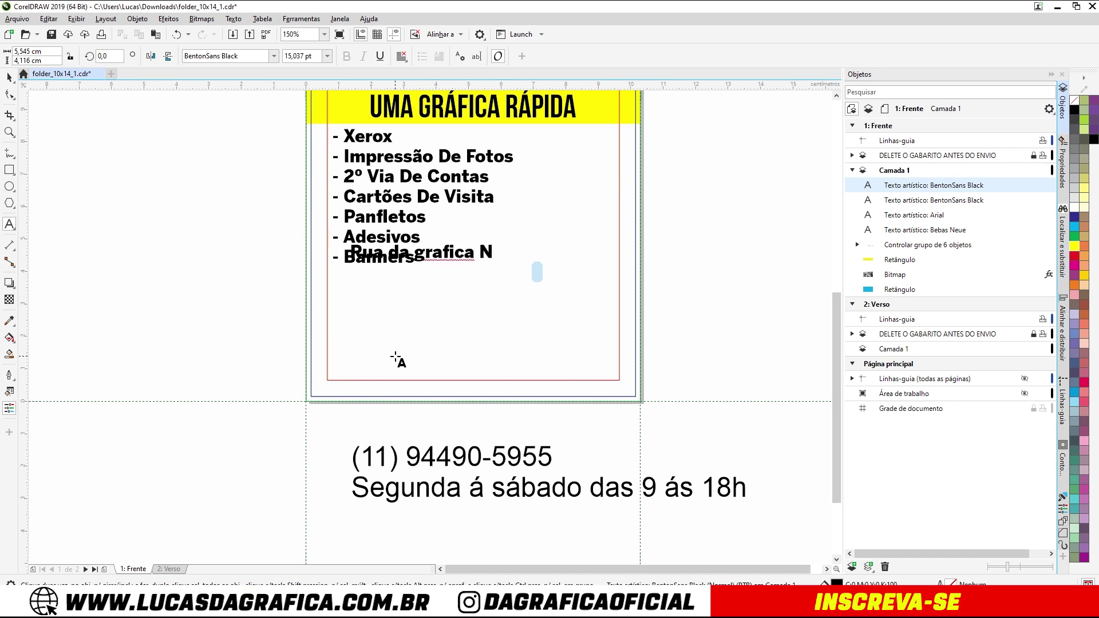
text(º 500 - Vou ganhar)
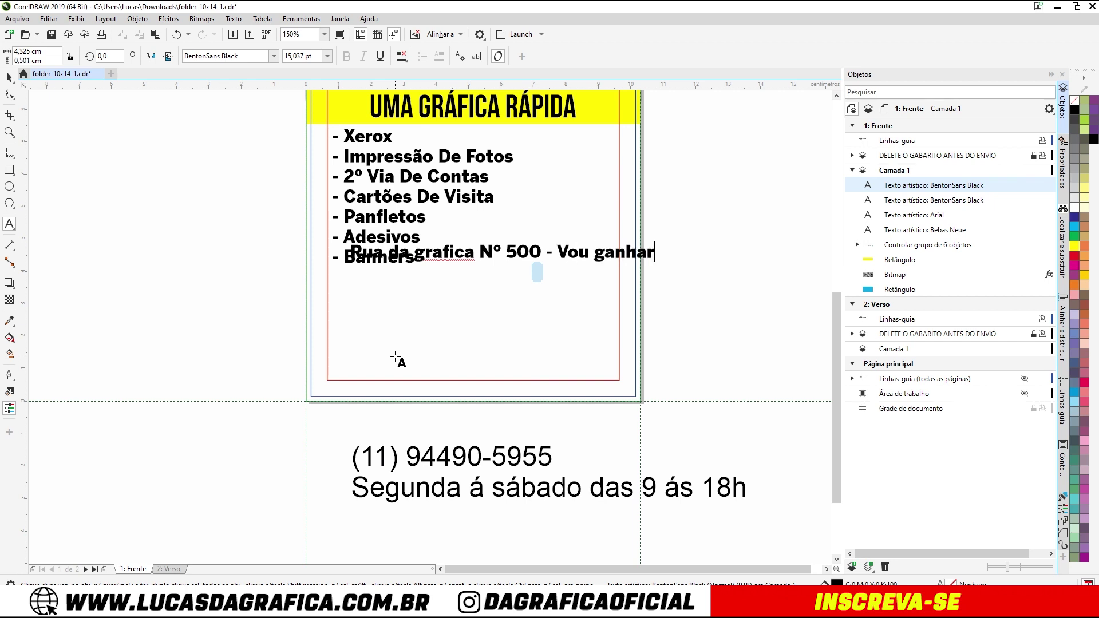
key(BackSpace)
text(dinheiro)
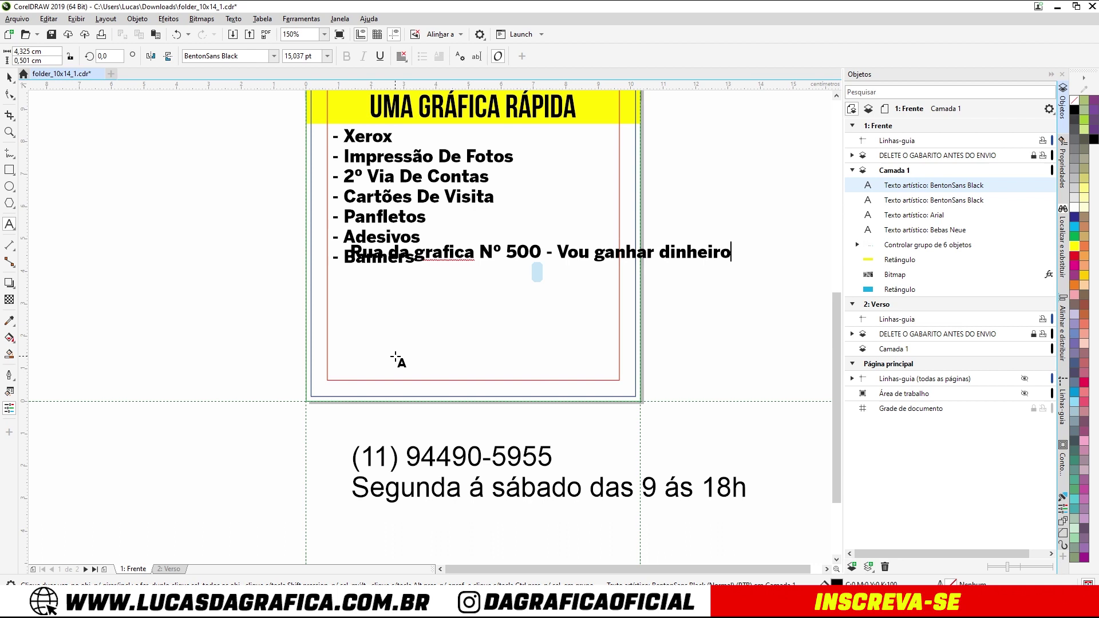
text( - sp)
key(ctrl+space)
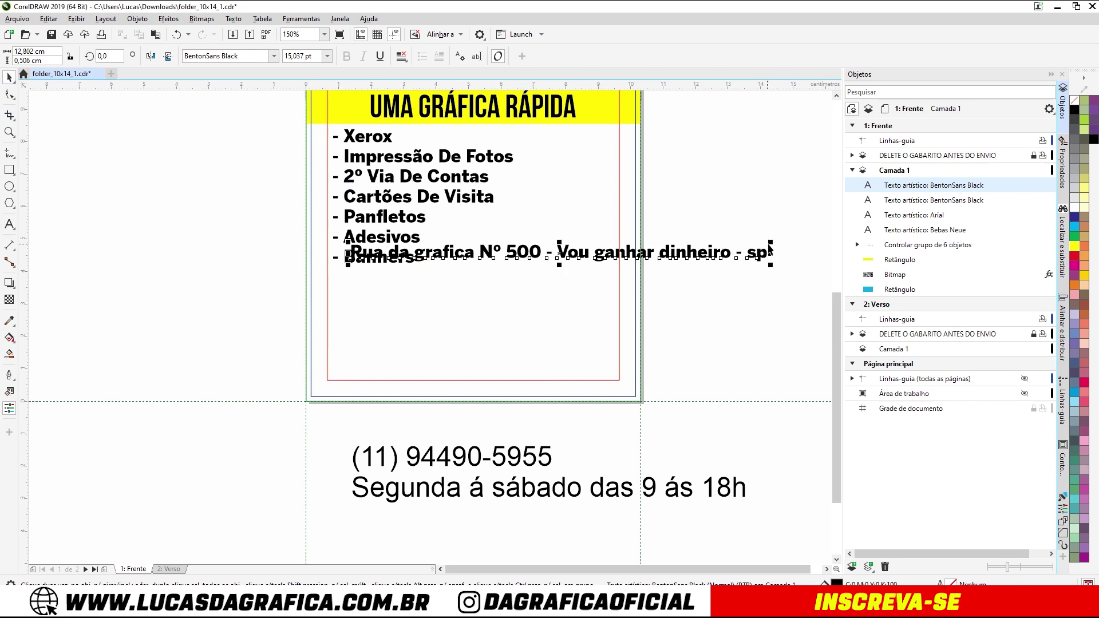
- Shrink the address to the page bottom, replace 'Vou ganhar dinheiro' with 'impressora', and widen it to page width
drag(770, 246, 632, 360)
double_click(596, 367)
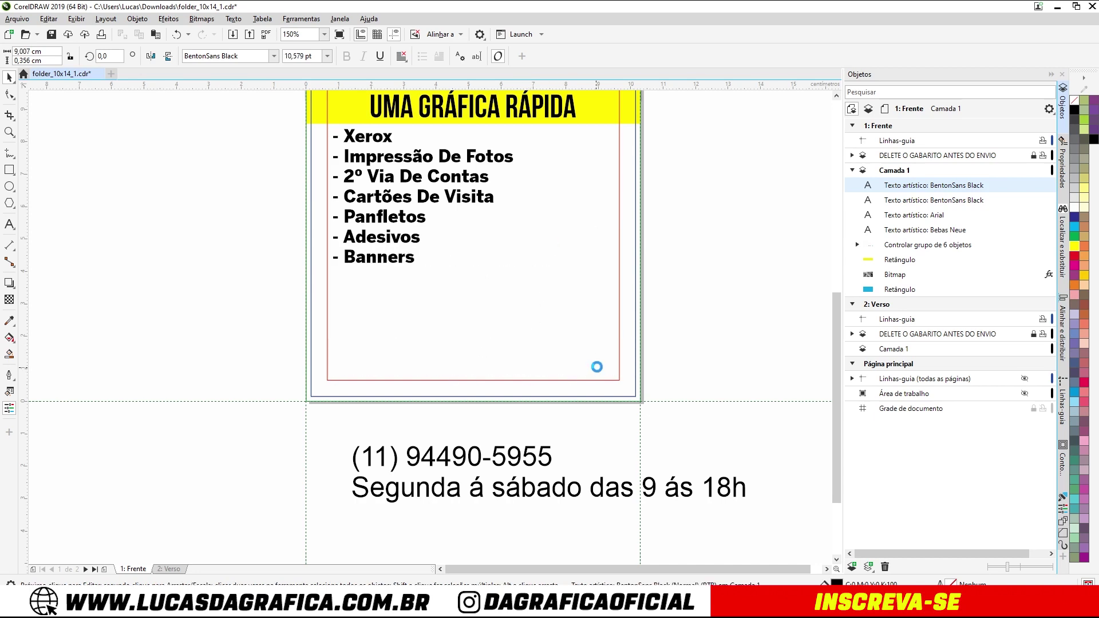
key(Escape)
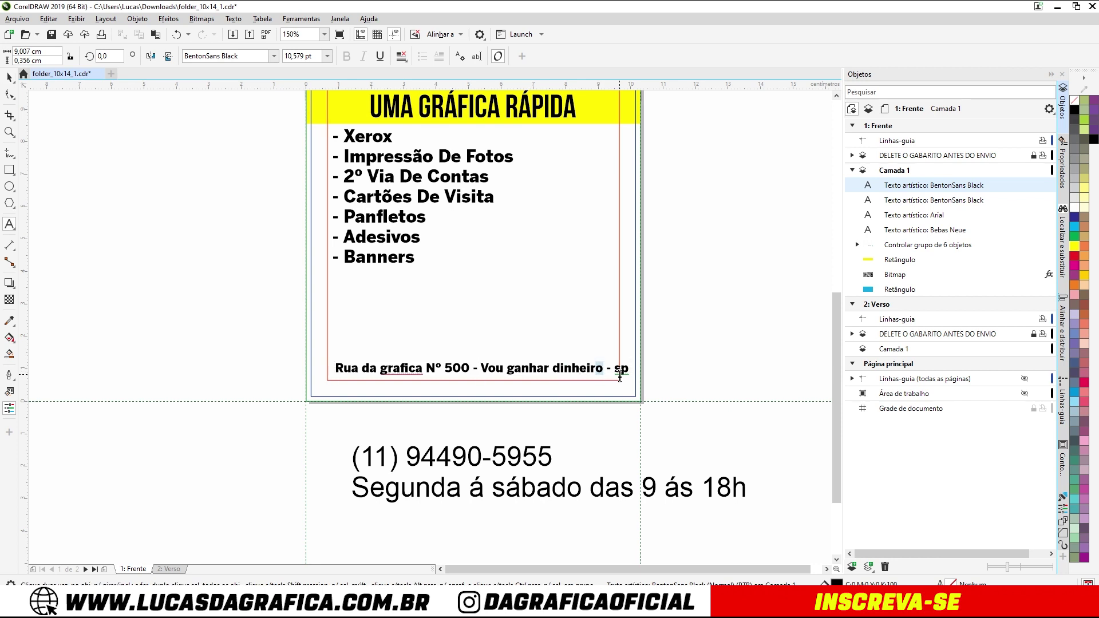
key(shift+Left)
key(shift+Left)
key(shift+Left)
key(shift+Left)
key(shift+Left)
key(shift+Left)
key(shift+Left)
key(shift+Left)
key(shift+Left)
key(shift+Left)
key(shift+Left)
key(shift+Left)
key(shift+Left)
key(shift+Left)
key(shift+Left)
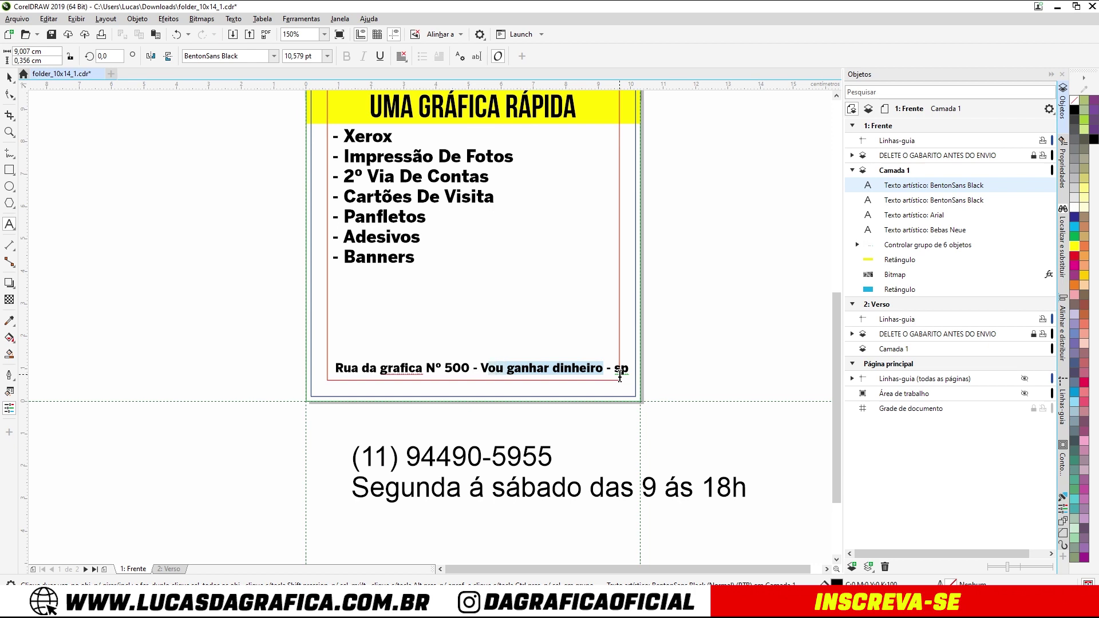
text(impressora)
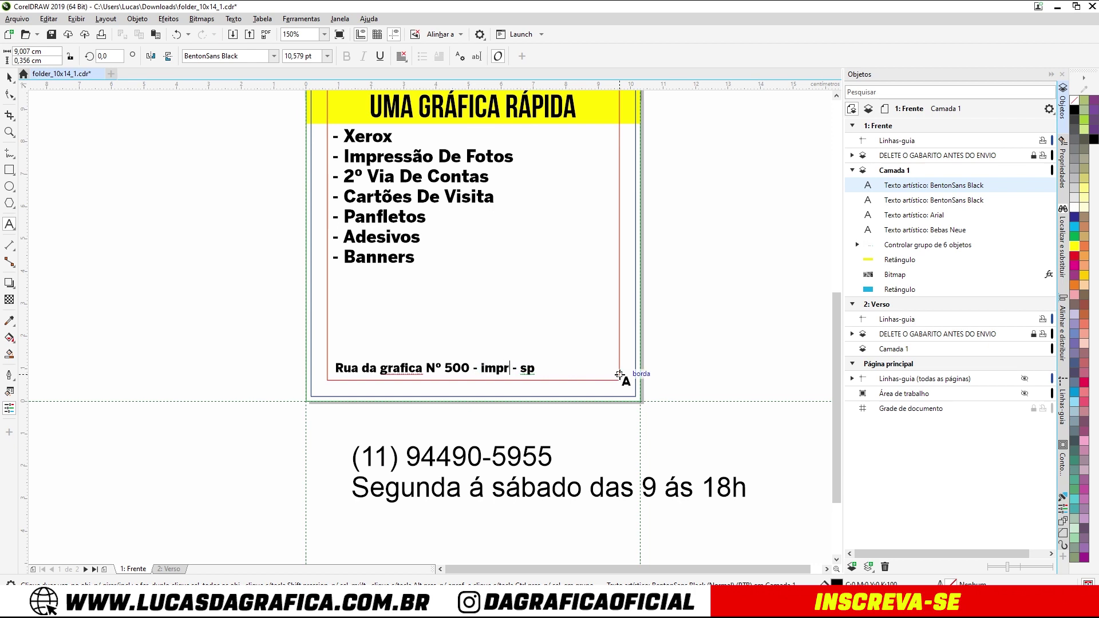
key(ctrl+space)
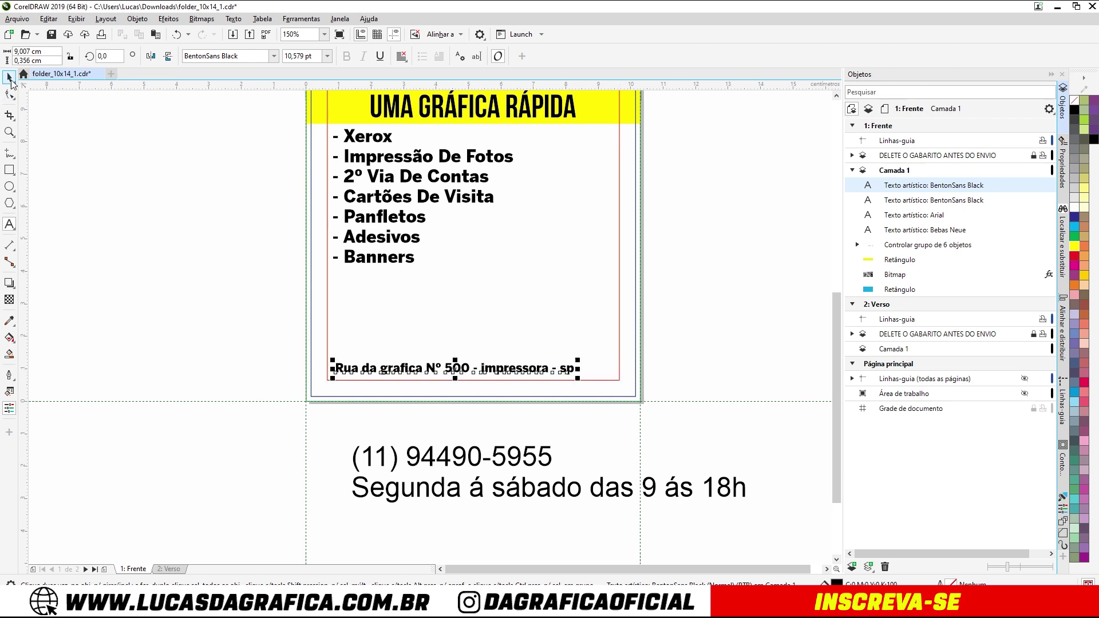
drag(583, 358, 614, 345)
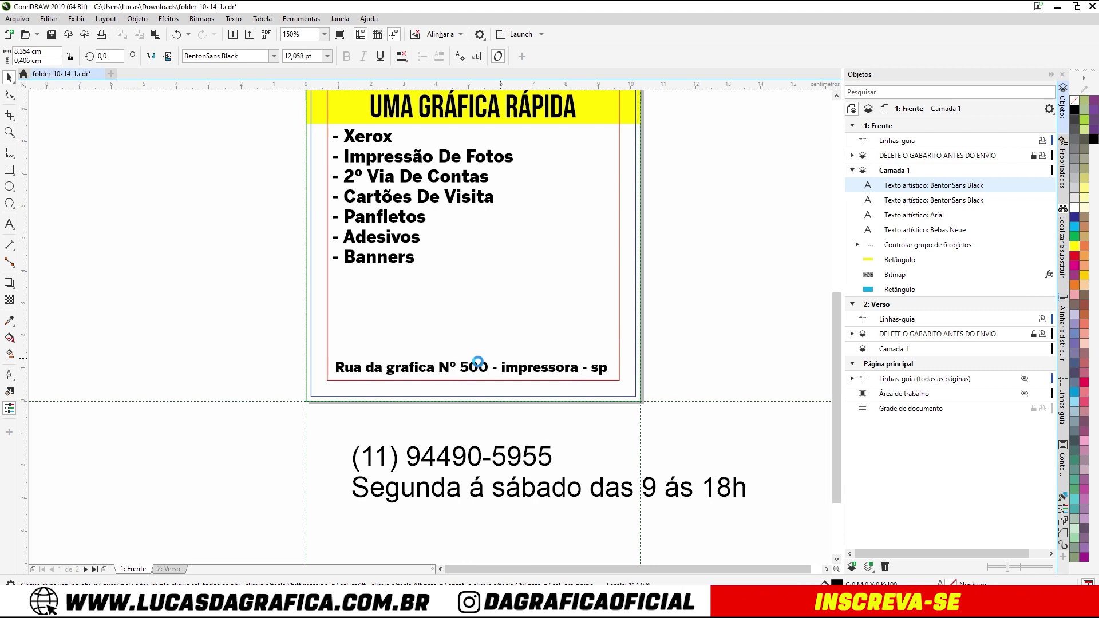
- Make the address white and put a thin black, outline-free band behind it across the page bottom
click(8, 171)
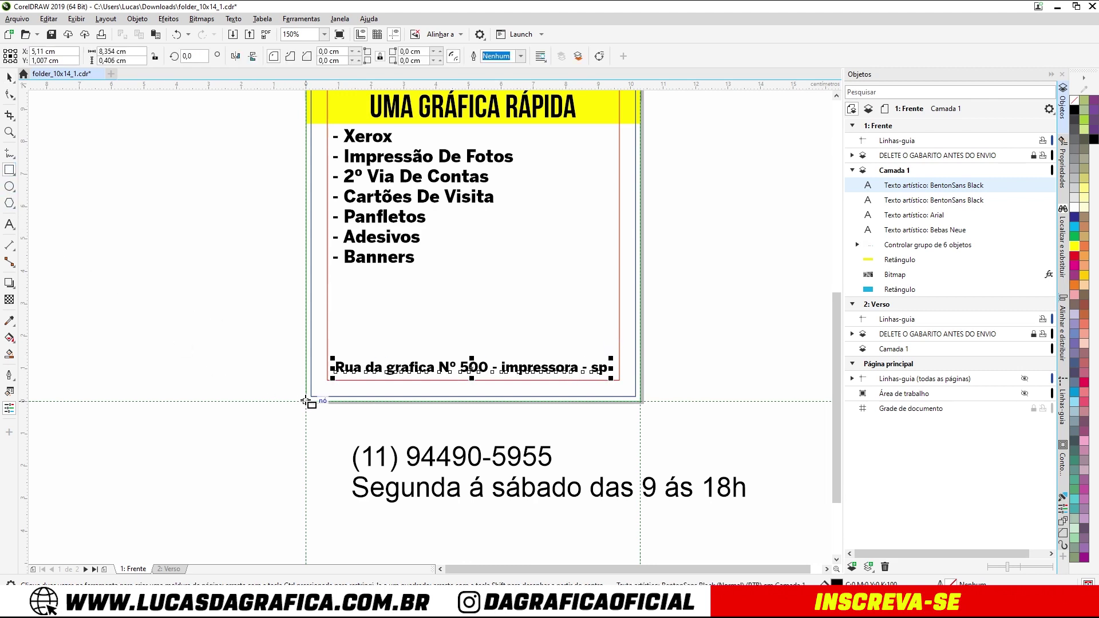
drag(307, 383, 641, 356)
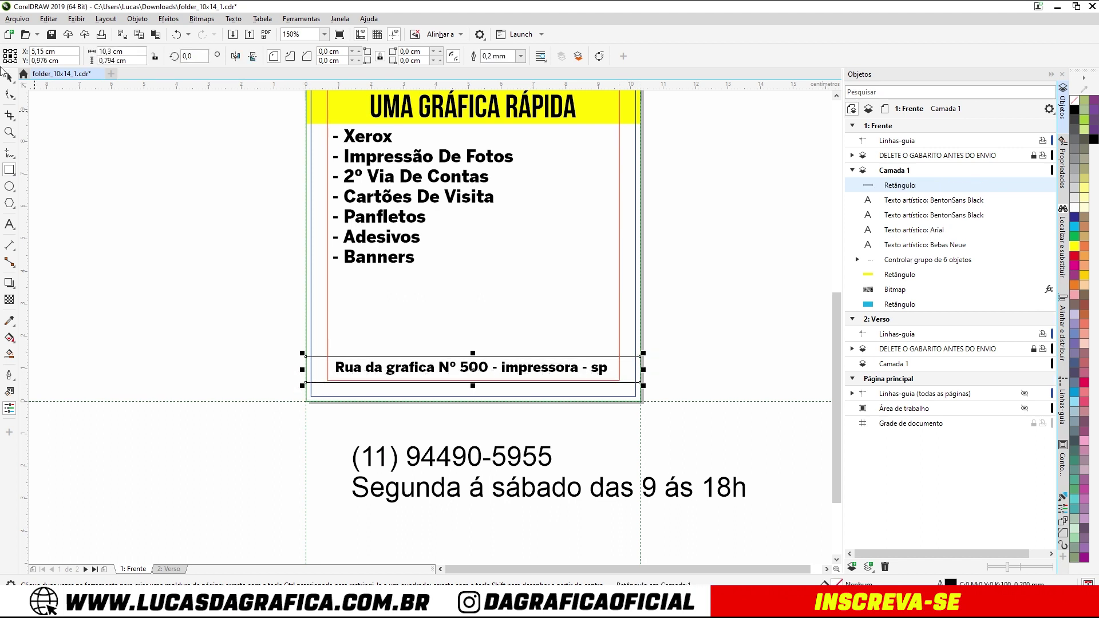
click(8, 75)
click(443, 372)
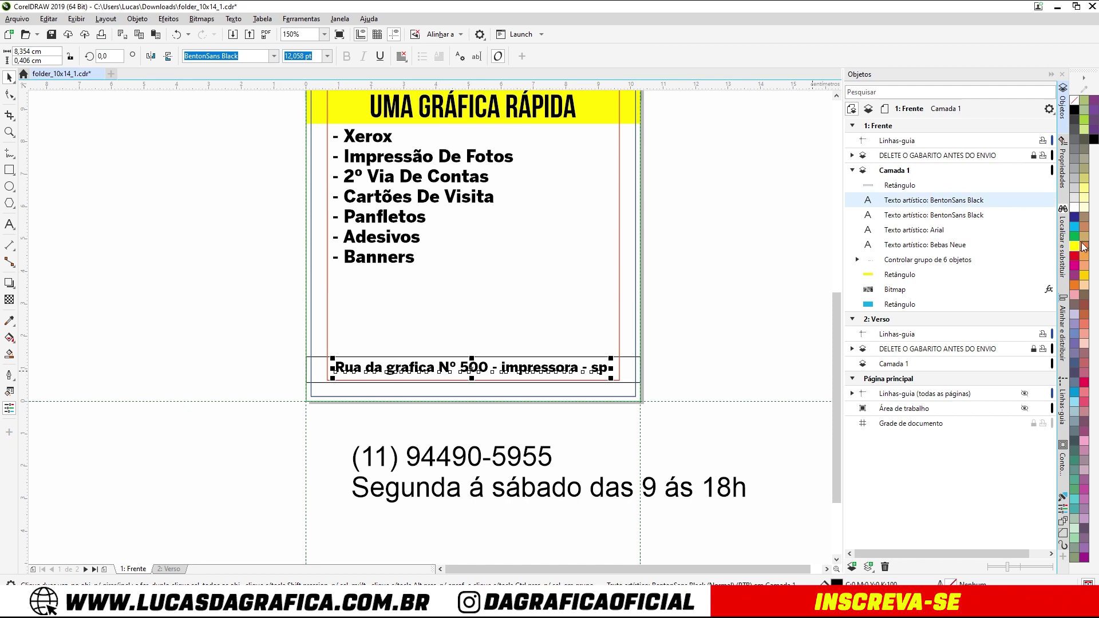
click(1074, 208)
click(642, 367)
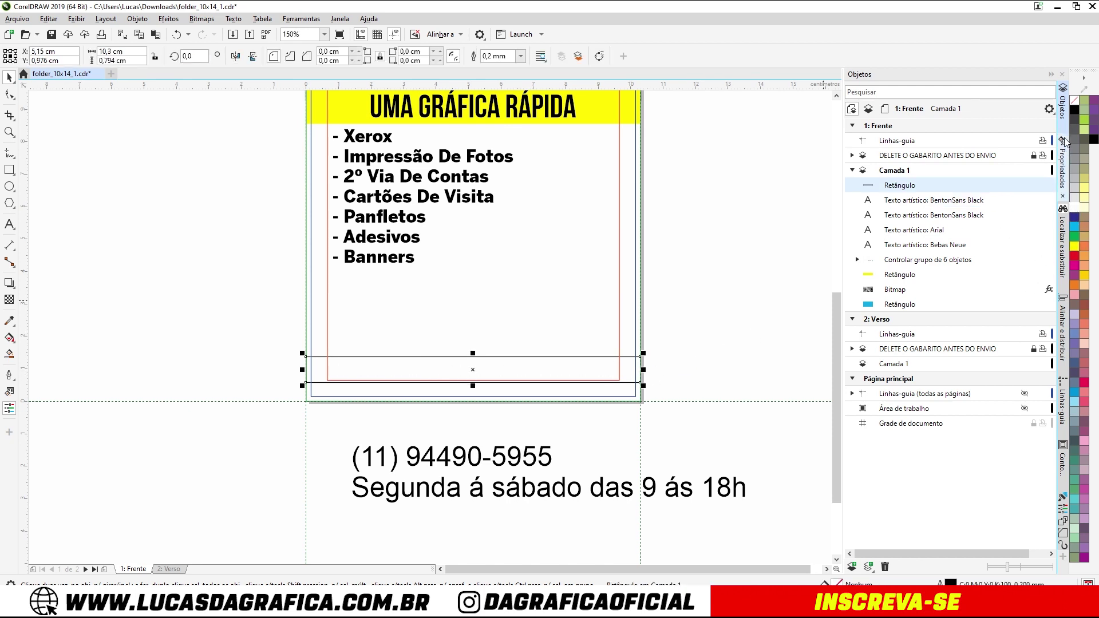
click(1075, 110)
right_click(1075, 100)
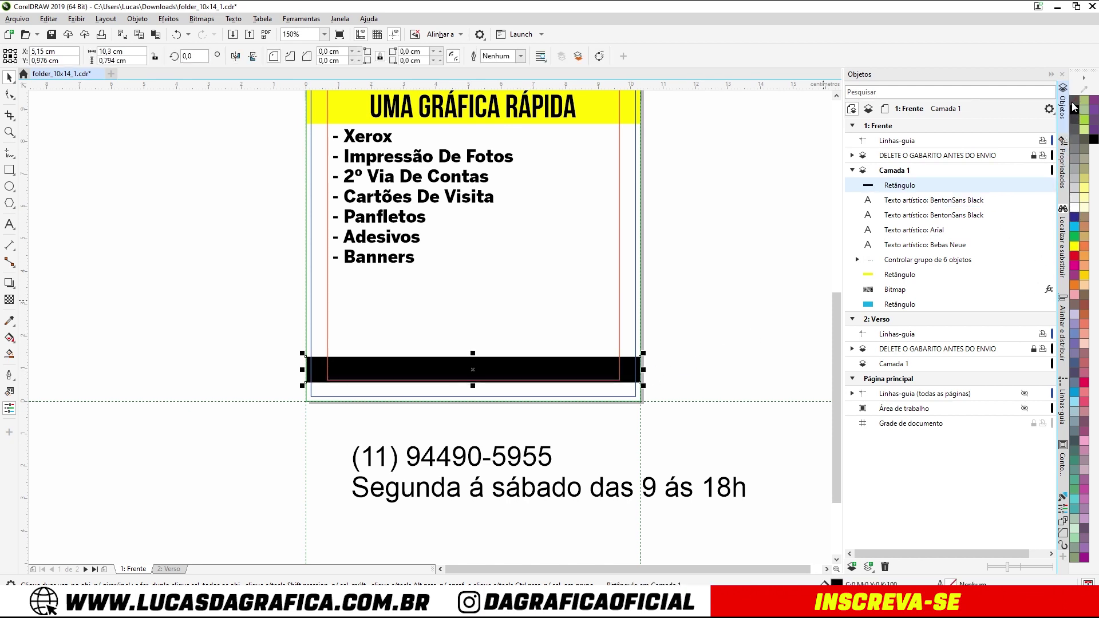
key(ctrl+Page_Down)
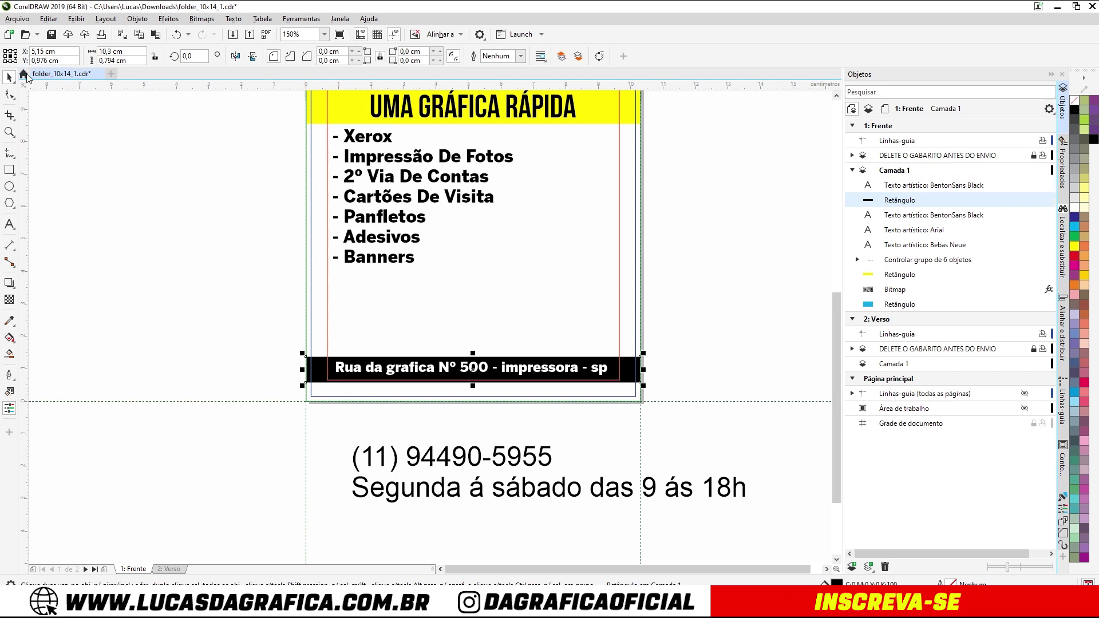
click(291, 317)
- Convert the address to uppercase and centre it horizontally and vertically on the black band
click(338, 368)
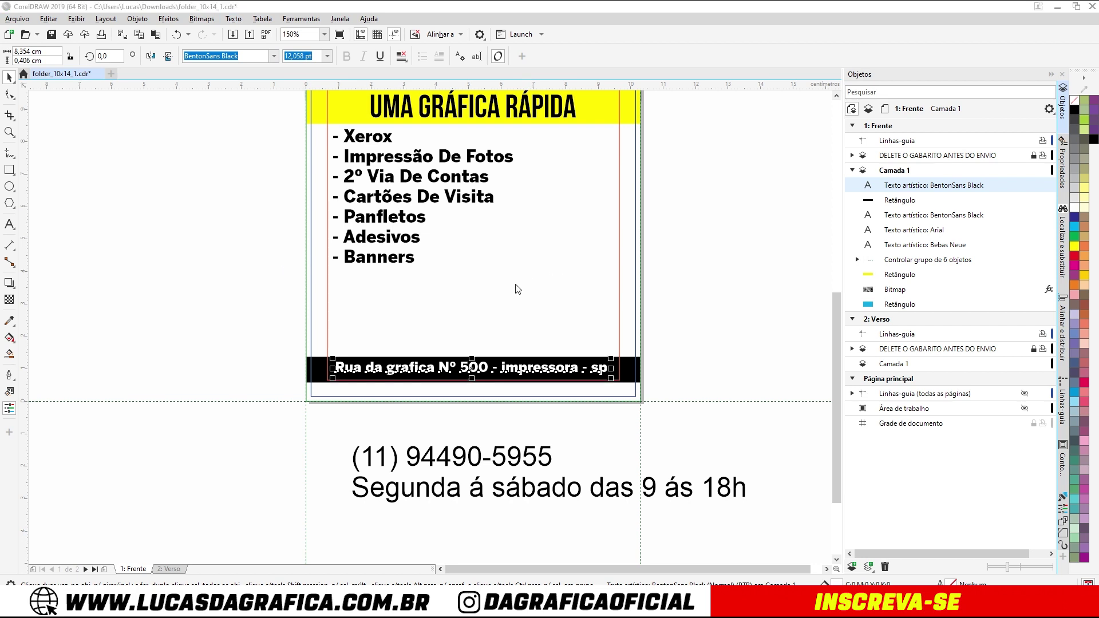
key(Return)
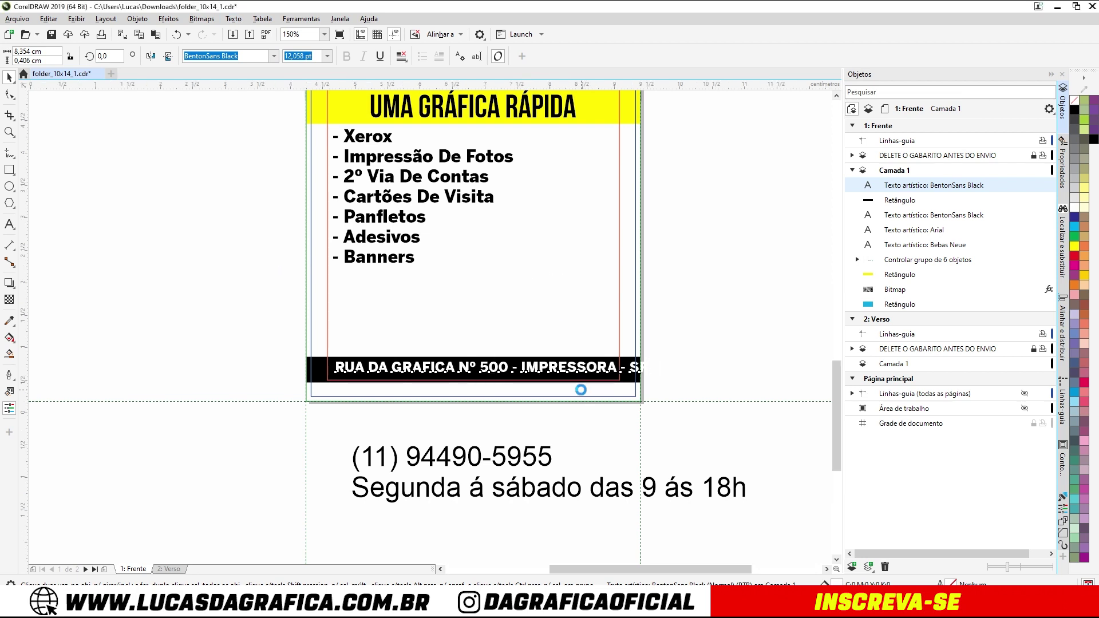
scroll(581, 389, up, 1)
drag(722, 329, 652, 320)
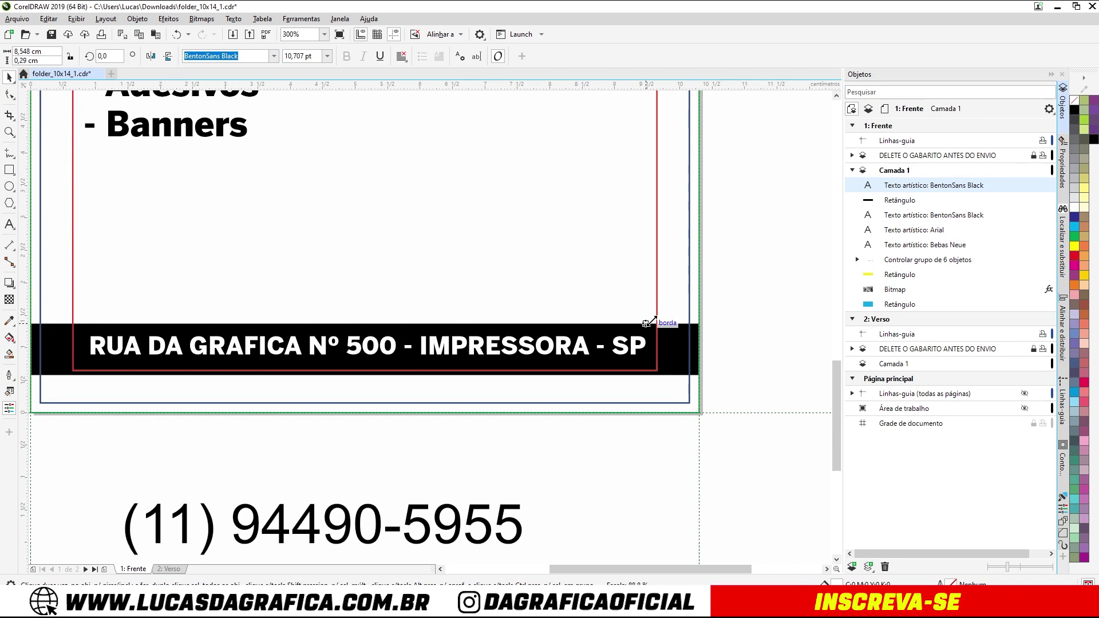
scroll(79, 327, left, 2)
drag(77, 321, 818, 390)
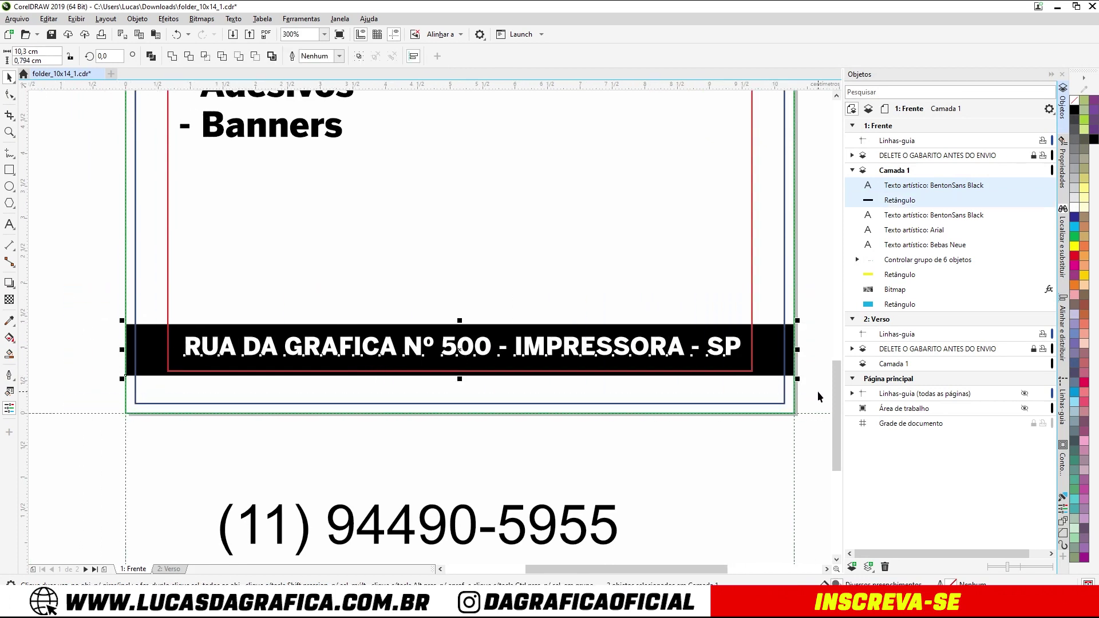
key(e)
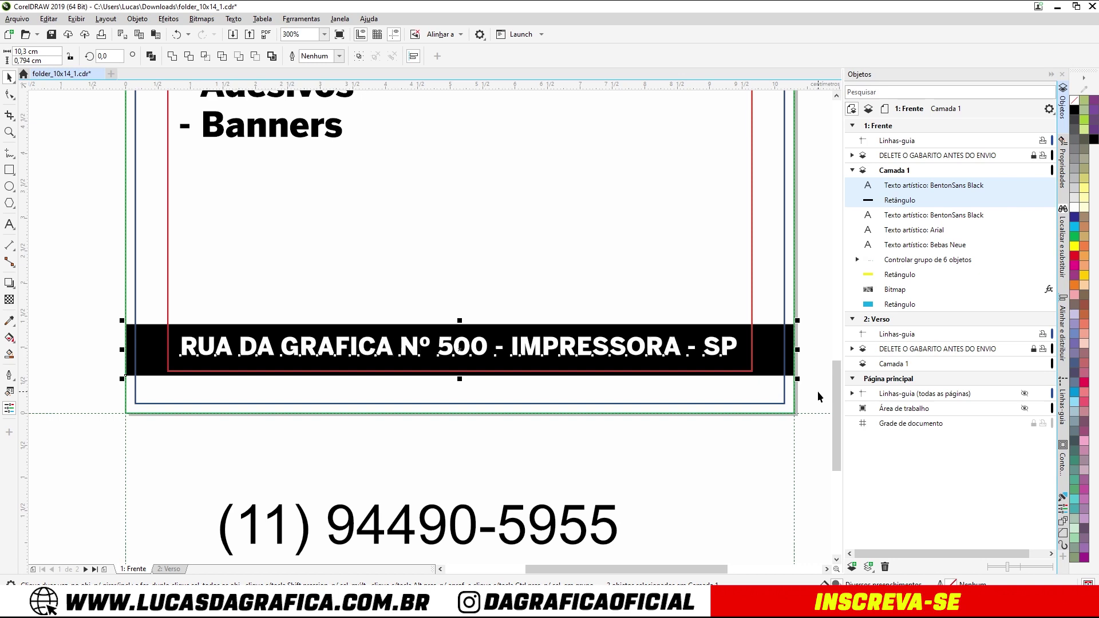
key(c)
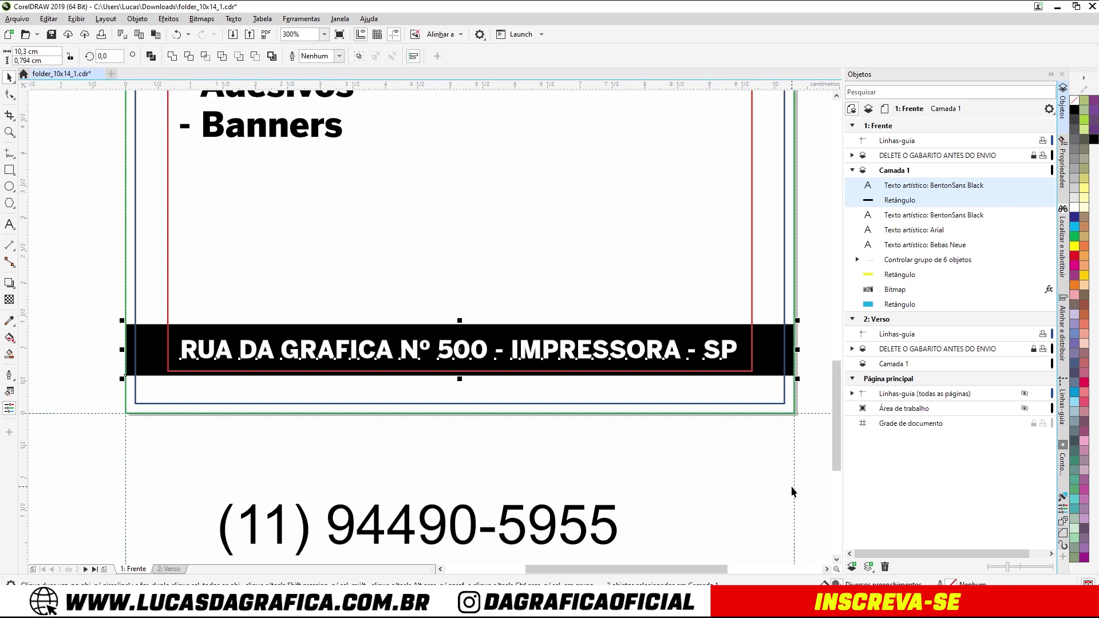
click(520, 383)
click(498, 343)
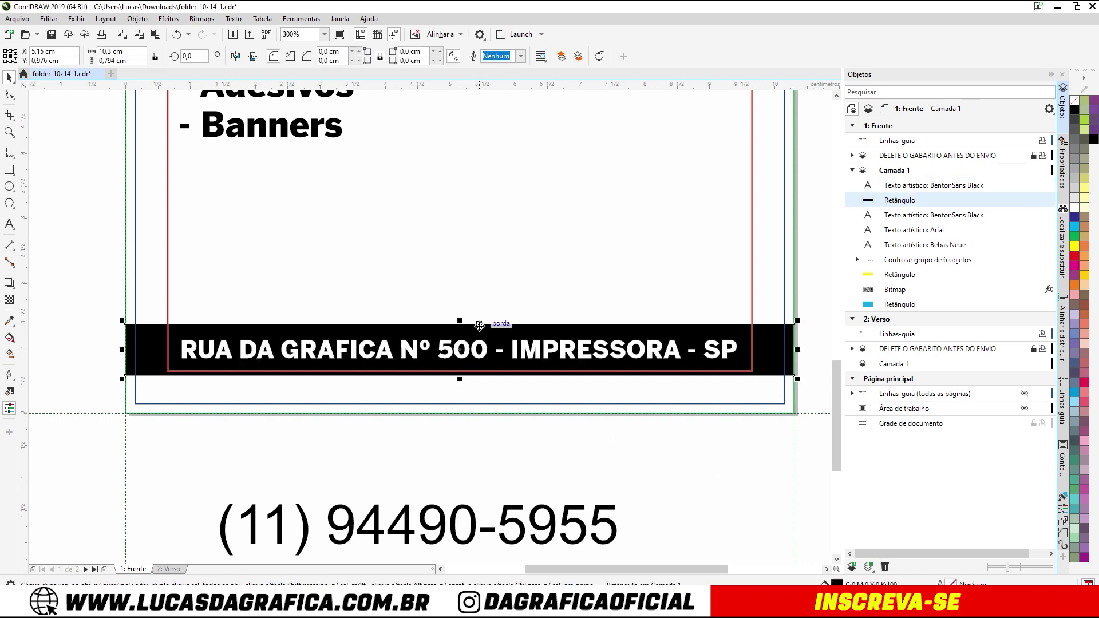
- Place the phone and 'Segunda á sábado das 9 ás 18h' above the band in centred, smaller BentonSans Black, broken into separate lines
click(422, 521)
drag(447, 514, 409, 221)
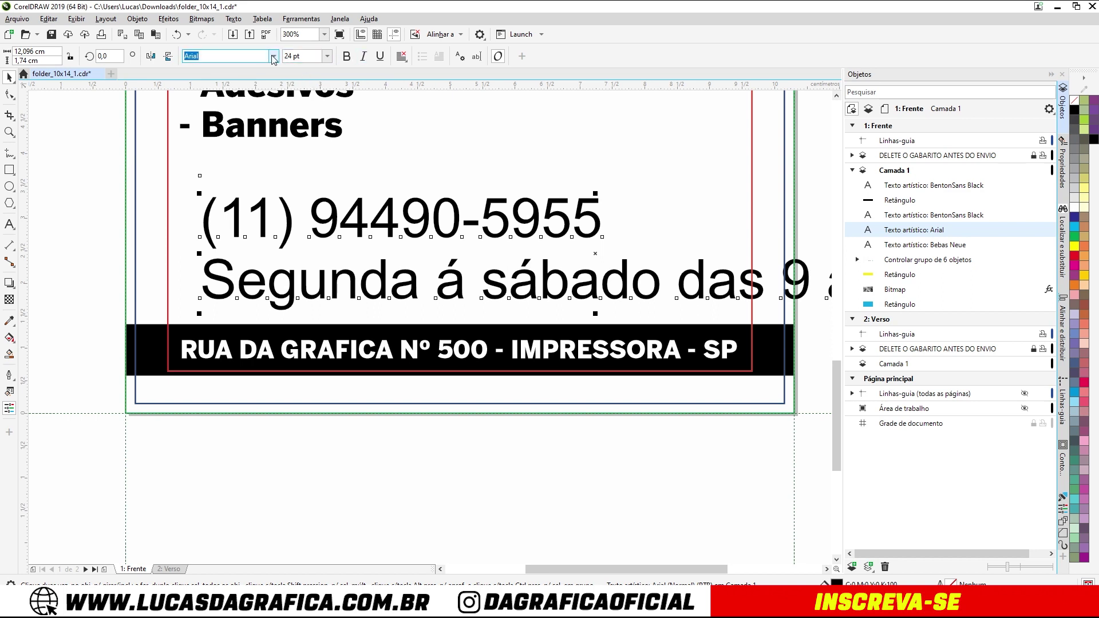
key(ctrl+v)
key(Return)
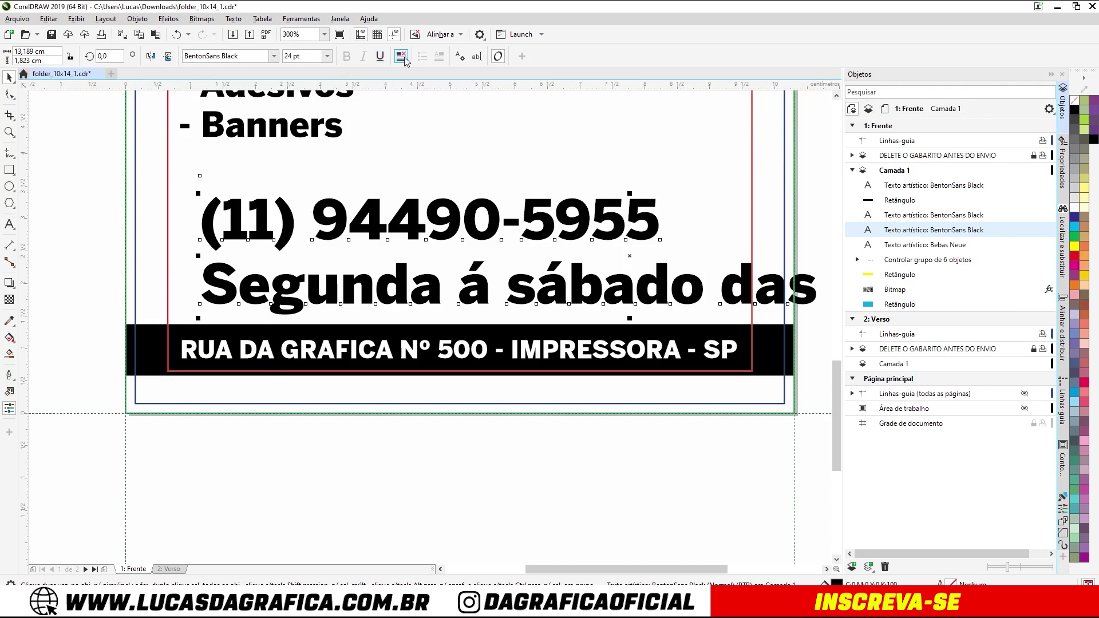
key(ctrl+r)
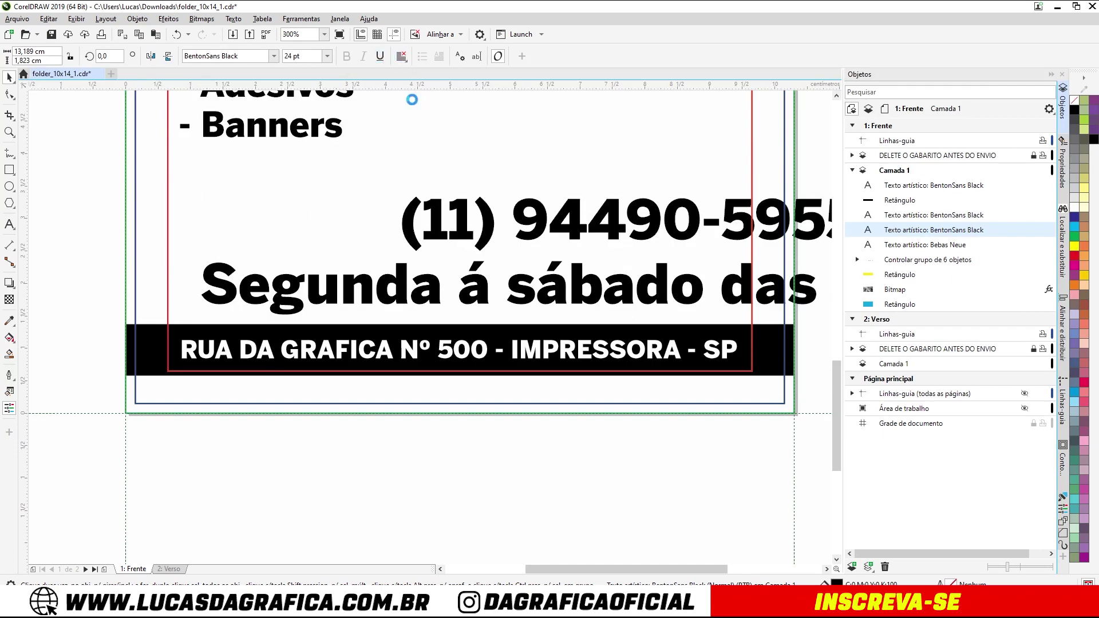
scroll(485, 223, down, 2)
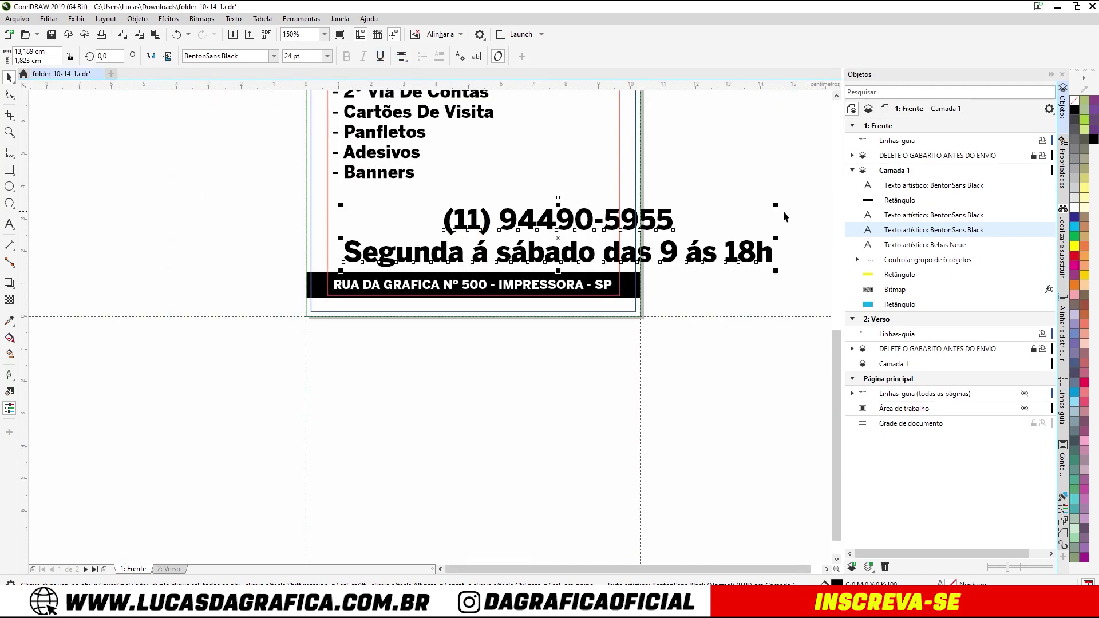
drag(776, 205, 532, 238)
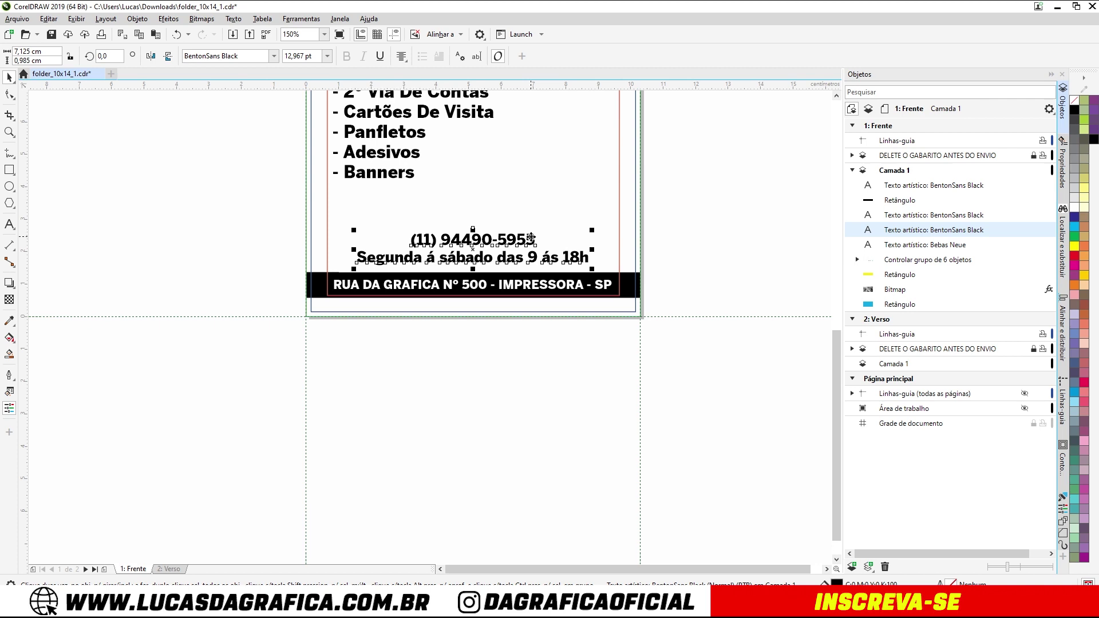
key(ctrl+k)
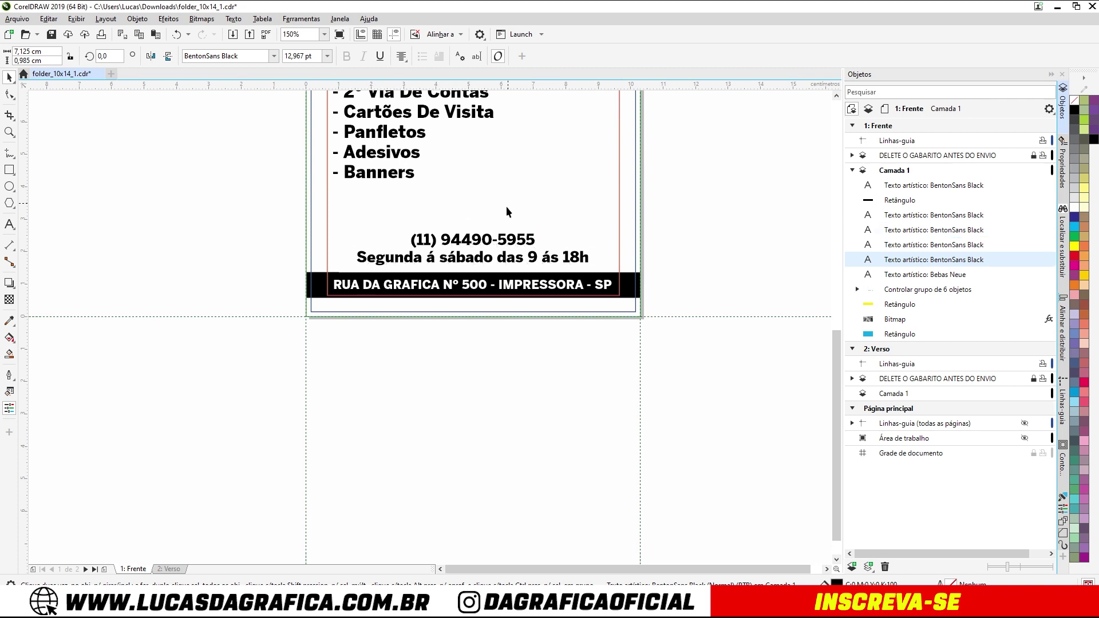
- Delete the stray text piece near the phone number and shrink the opening-hours line slightly
click(507, 211)
click(491, 239)
click(478, 259)
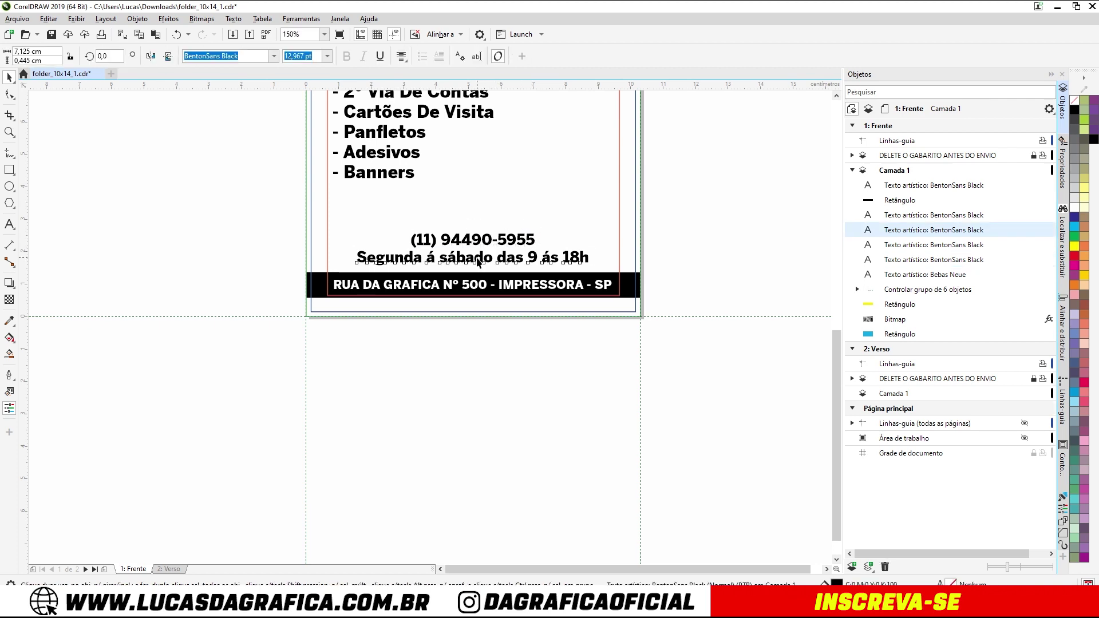
click(467, 229)
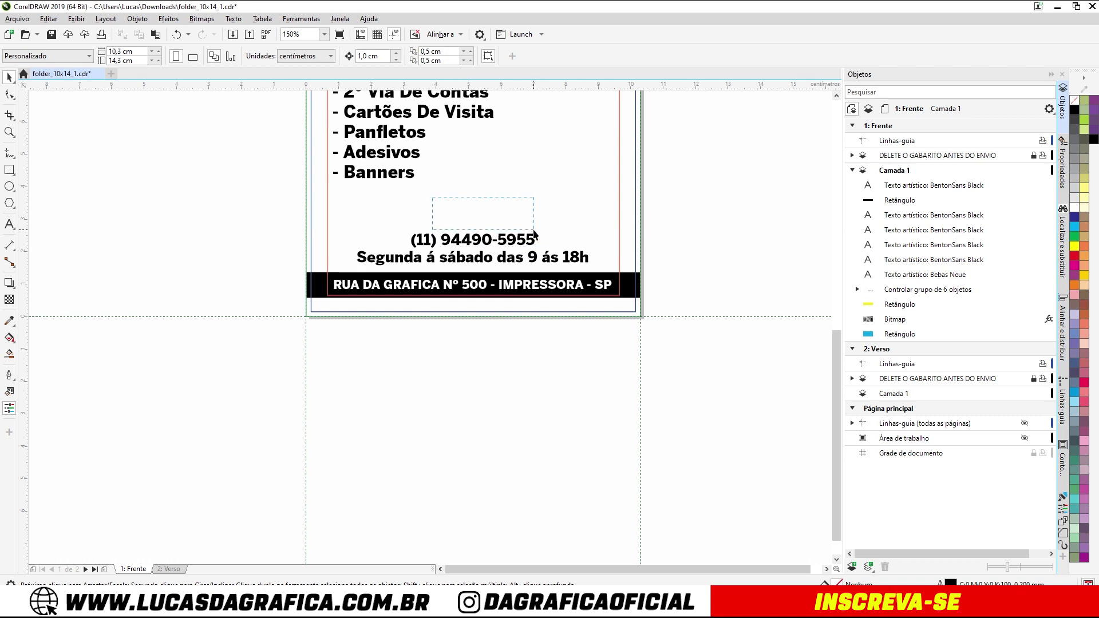
click(520, 235)
key(Delete)
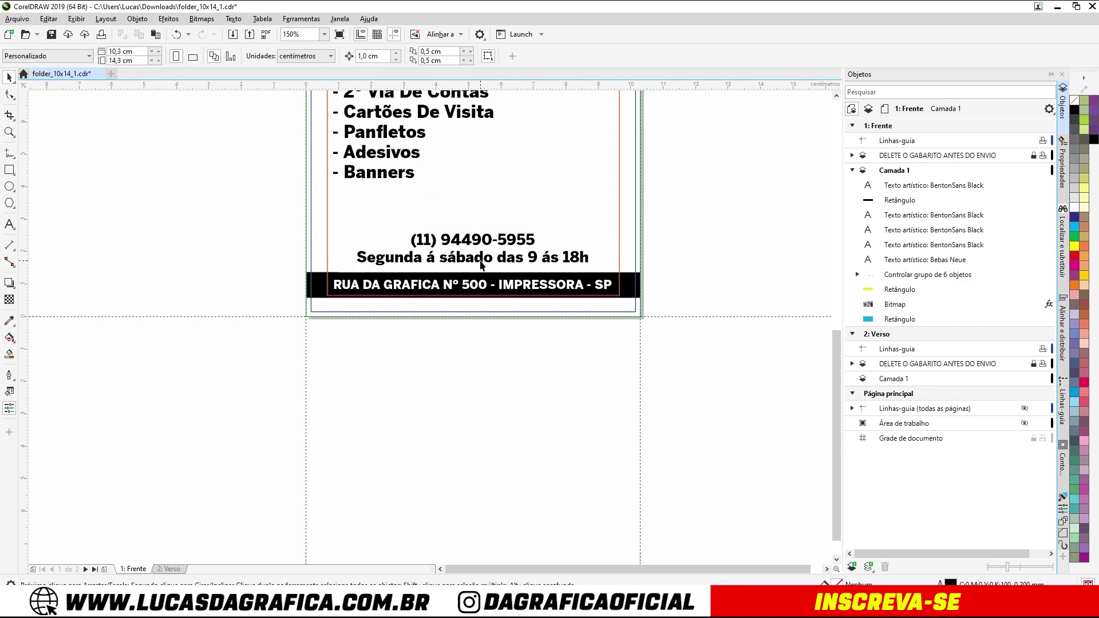
scroll(481, 262, up, 3)
click(484, 265)
drag(701, 238, 647, 260)
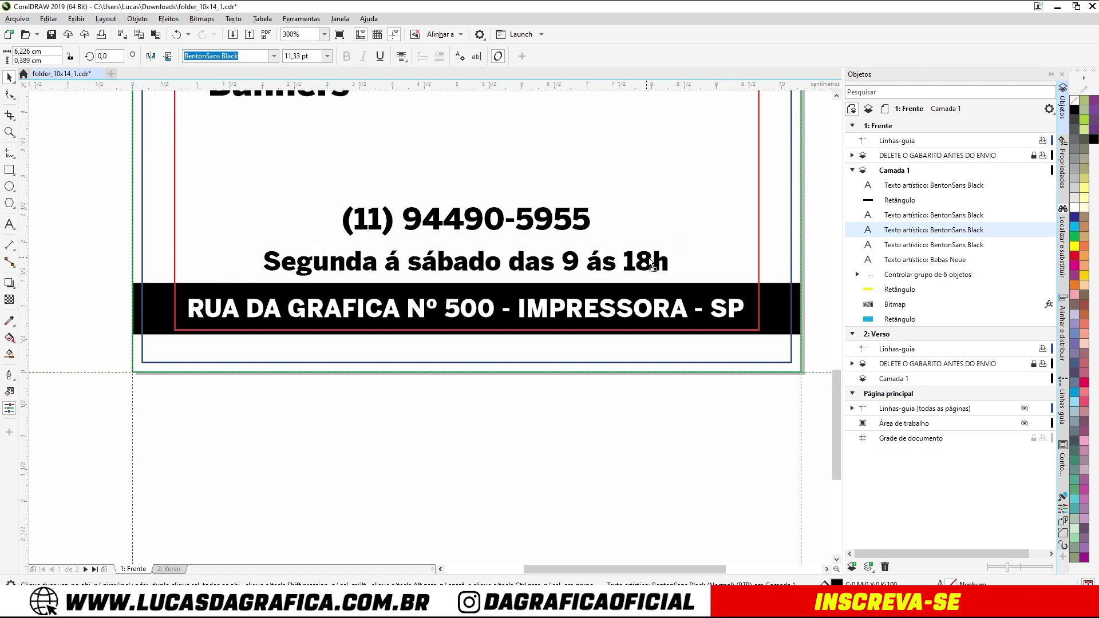
- Enlarge the phone number to about 19 pt, giving its (11) area code a much smaller size
click(566, 225)
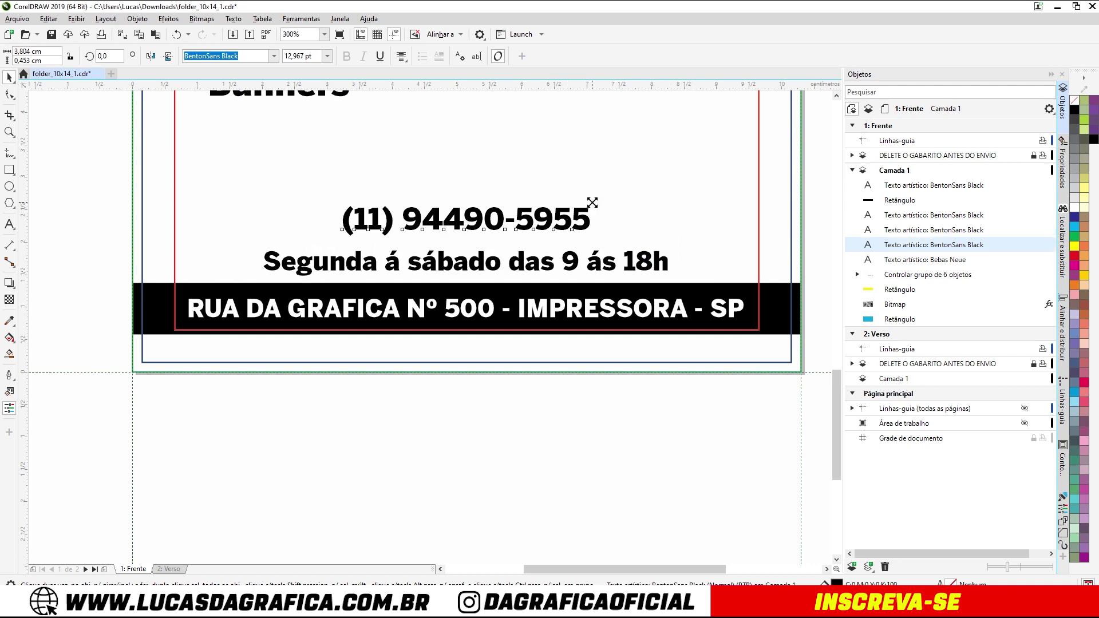
drag(592, 206, 652, 189)
double_click(359, 221)
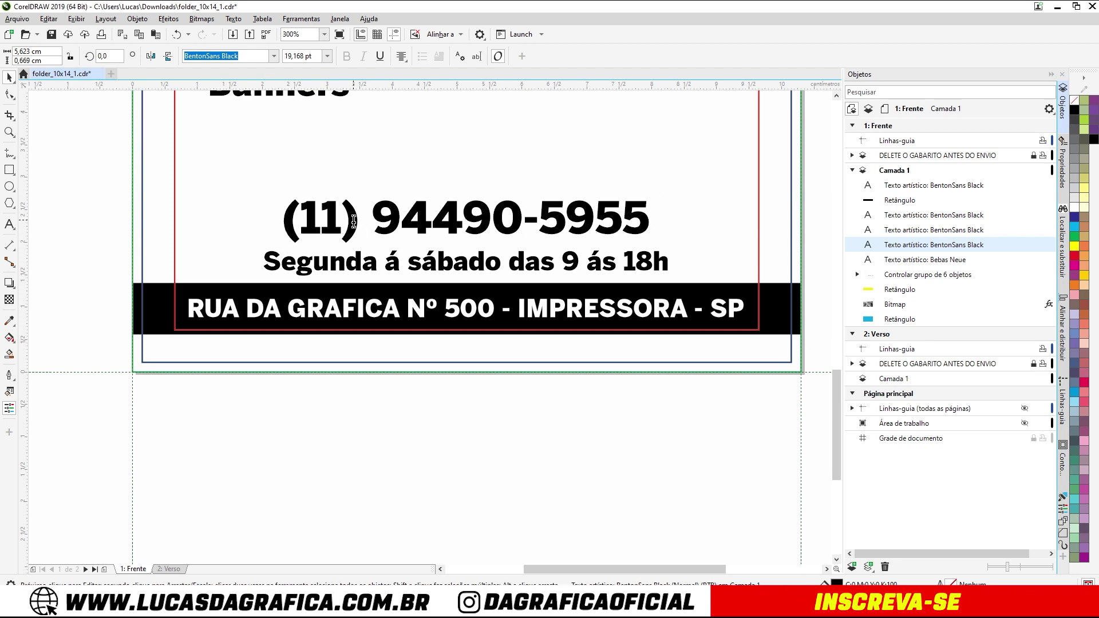
drag(359, 220, 281, 214)
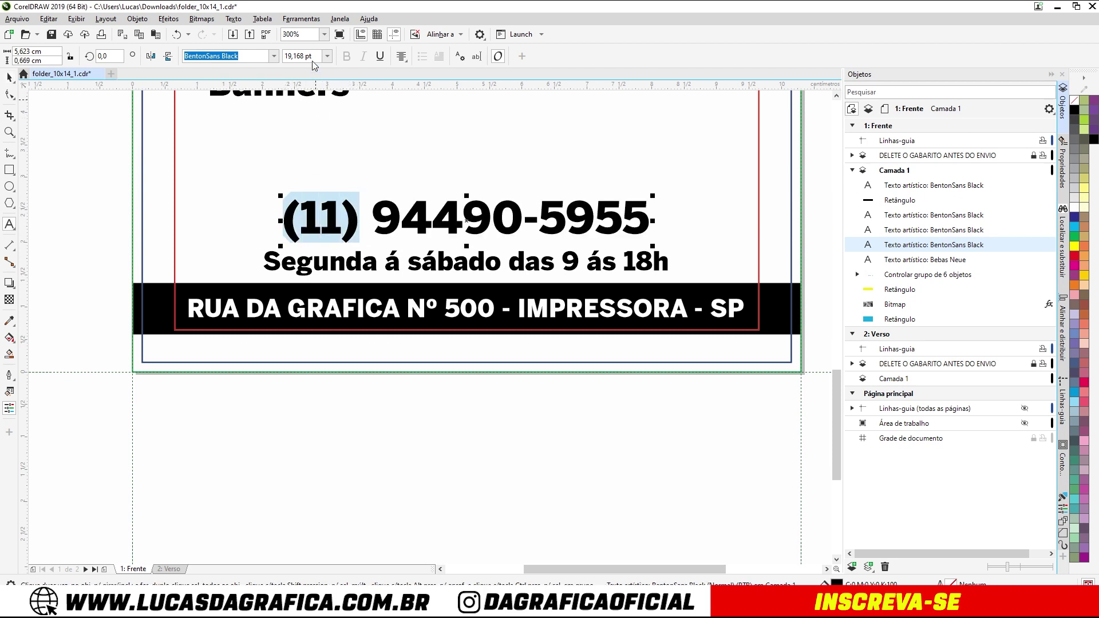
key(ctrl+KP_2)
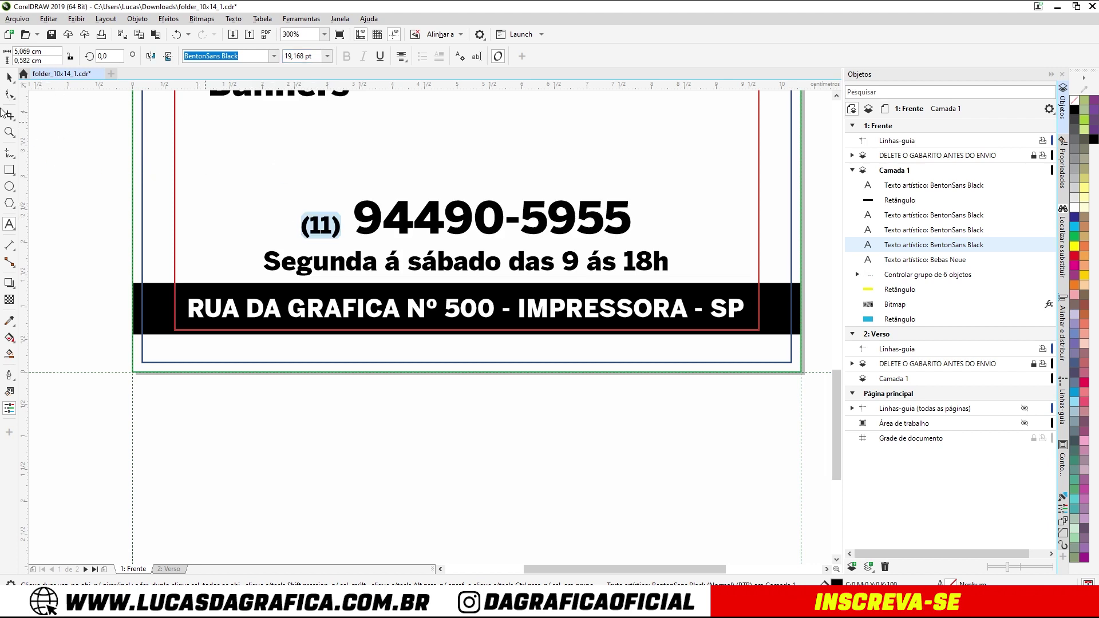
click(9, 77)
drag(632, 199, 653, 174)
click(517, 184)
scroll(517, 183, down, 1)
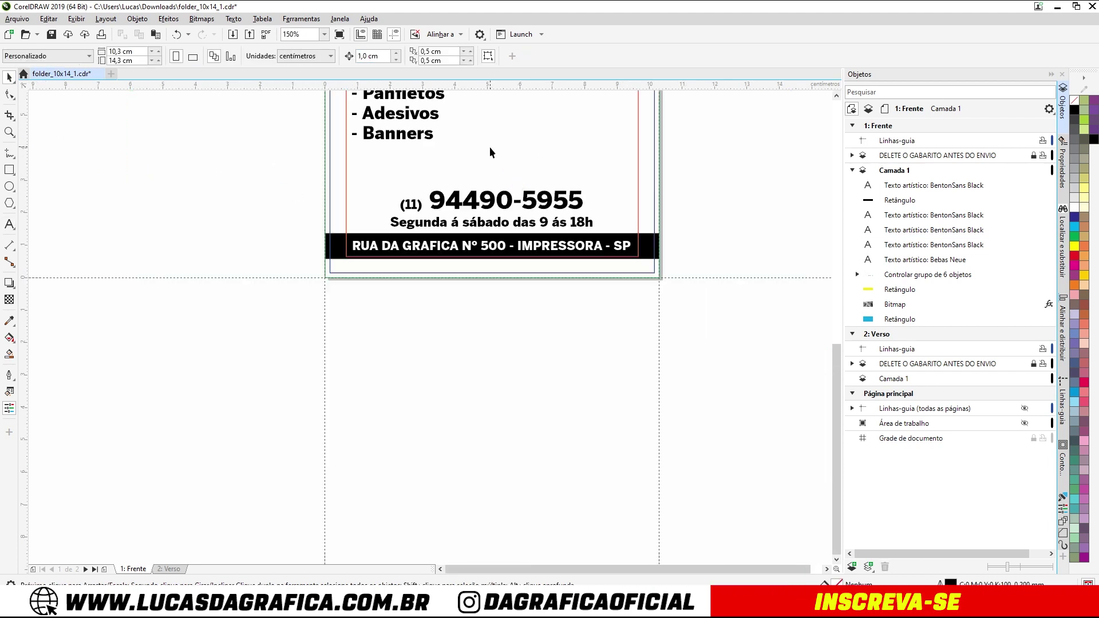
scroll(489, 146, up, 3)
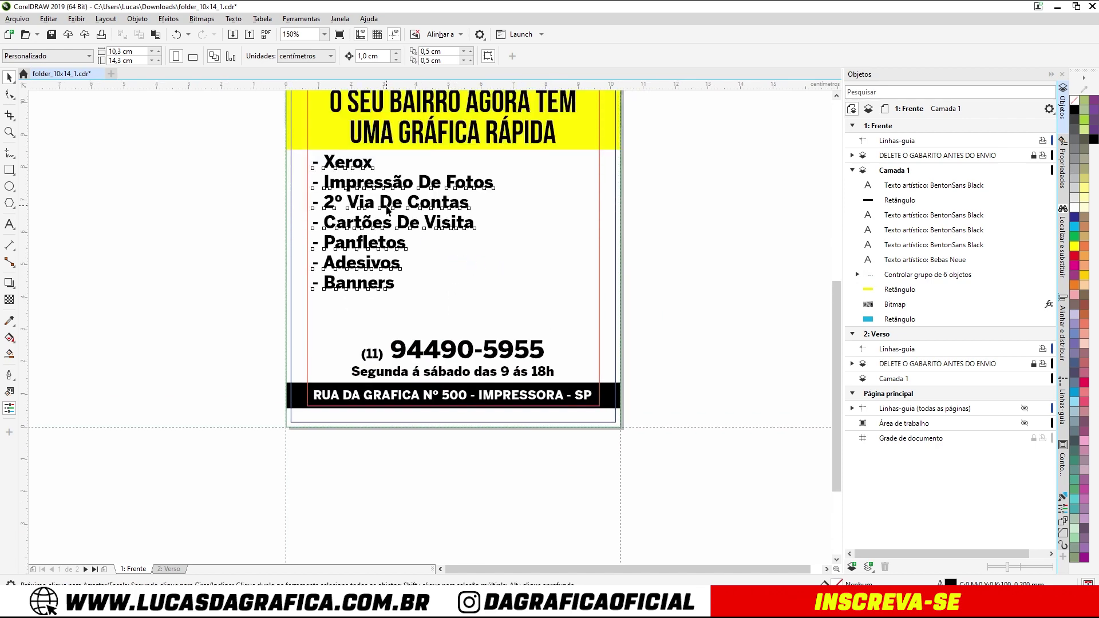
- Set the services list to 12 pt and place the imported laptop desk photo on the page
click(387, 220)
scroll(487, 150, up, 1)
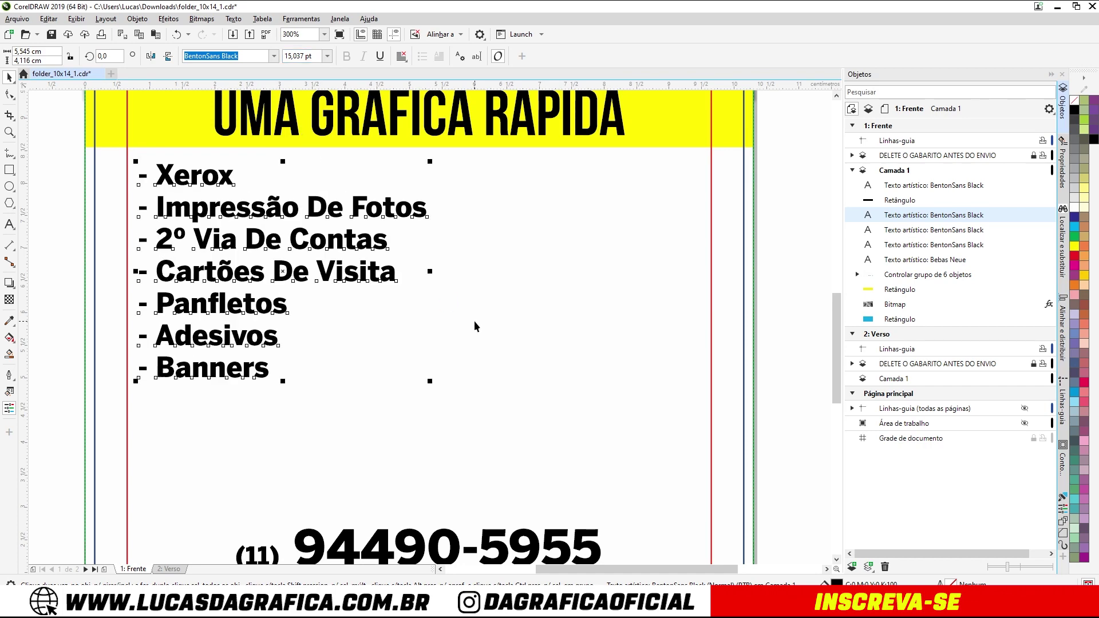
scroll(475, 321, down, 2)
click(606, 380)
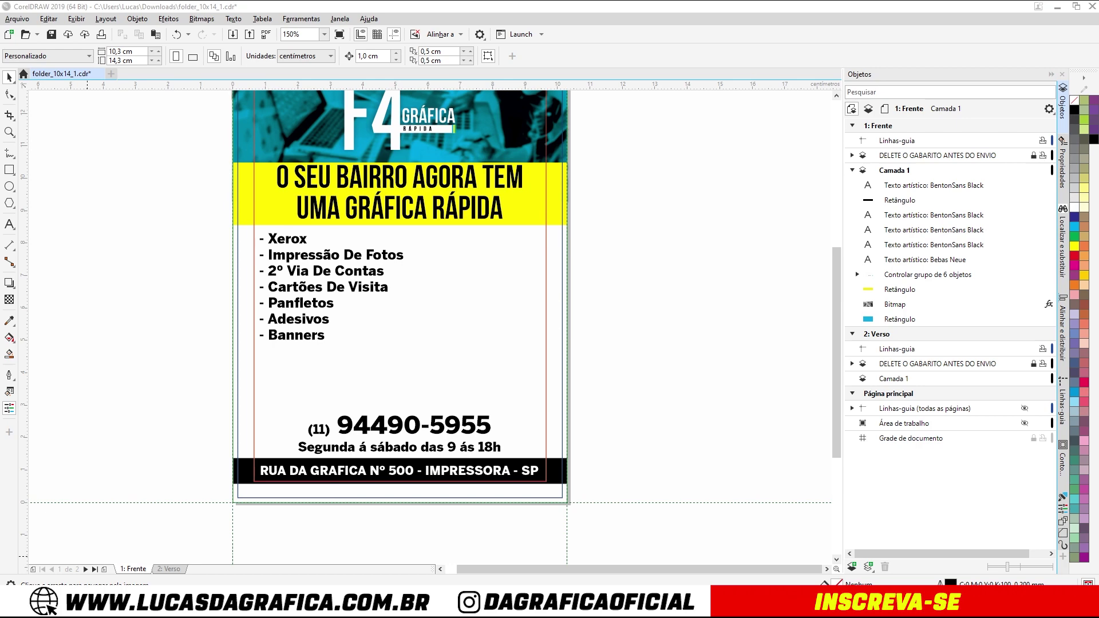
key(Return)
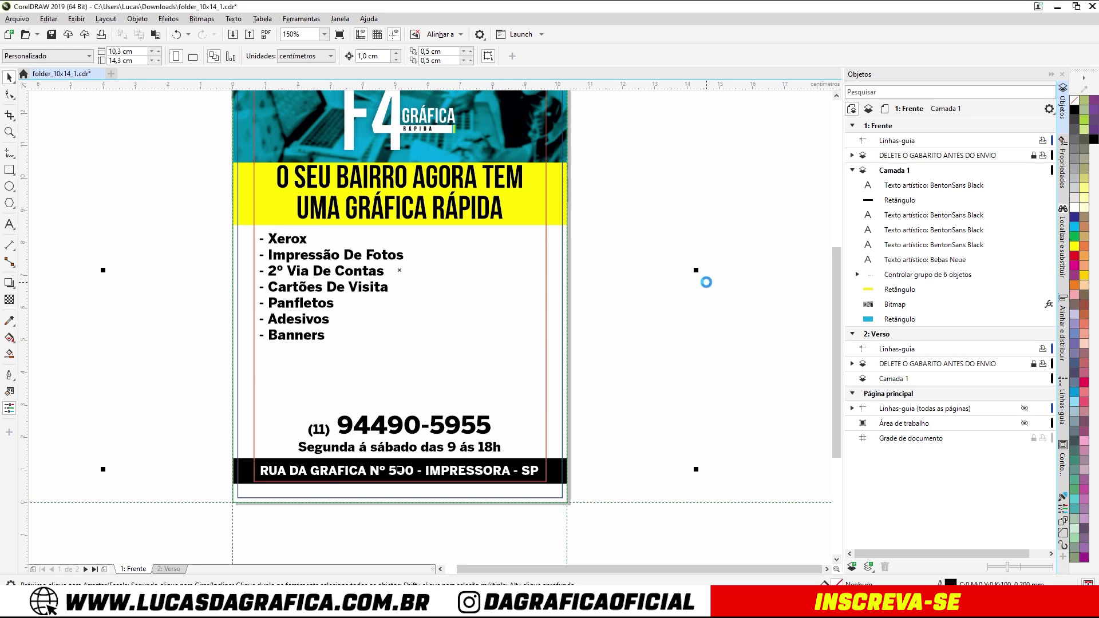
- Shrink the laptop photo to the page middle and send it behind the texts and cyan rectangle
scroll(534, 283, down, 2)
drag(613, 172, 576, 205)
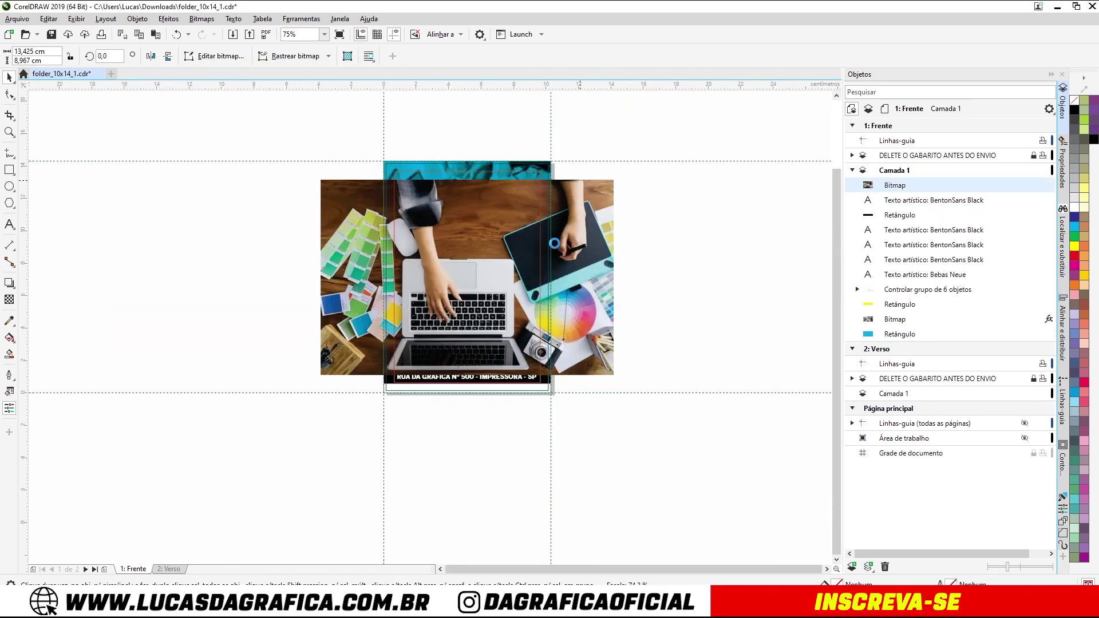
drag(538, 283, 545, 305)
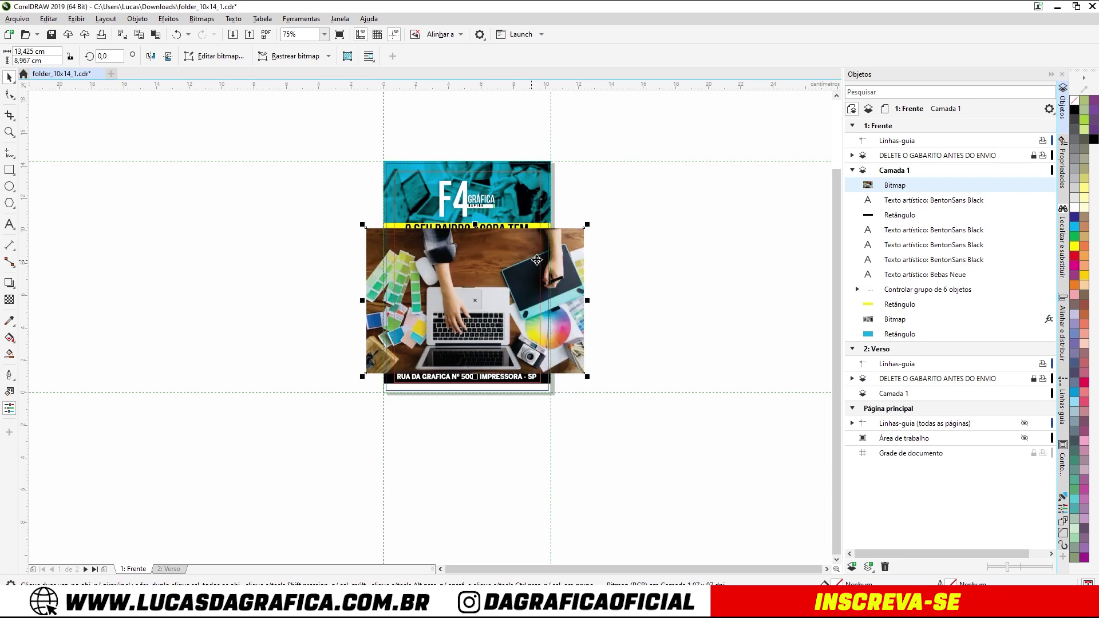
scroll(584, 229, up, 2)
drag(586, 212, 571, 217)
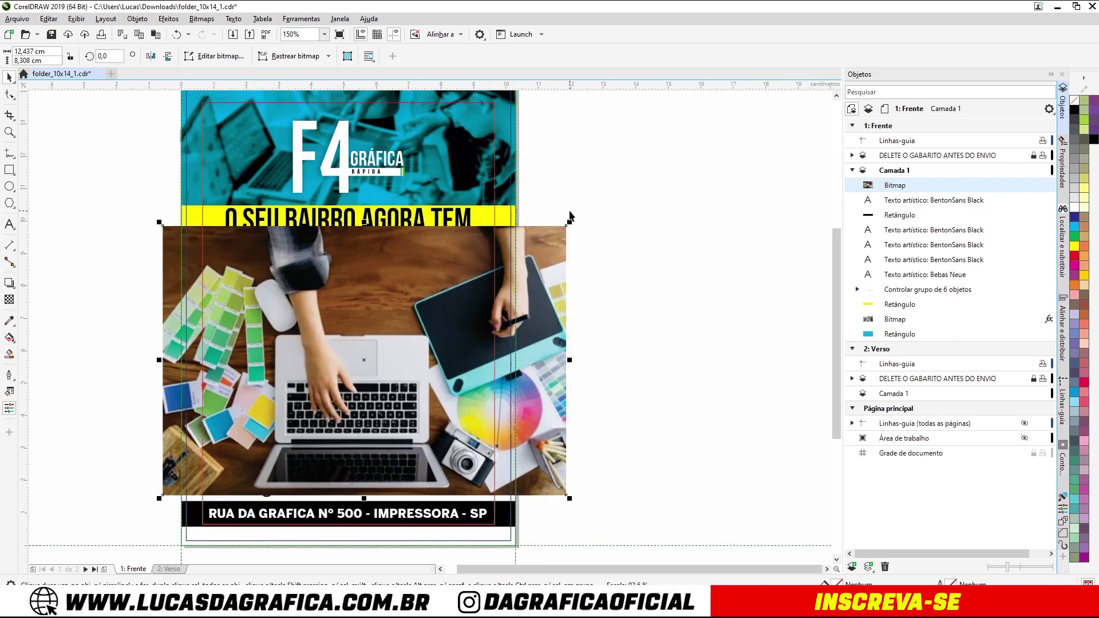
key(ctrl+Page_Down)
key(ctrl+Page_Down)
key(ctrl+Page_Down)
key(ctrl+Page_Down)
key(ctrl+Page_Down)
key(ctrl+Page_Down)
key(ctrl+Page_Down)
key(ctrl+Page_Down)
key(ctrl+Page_Down)
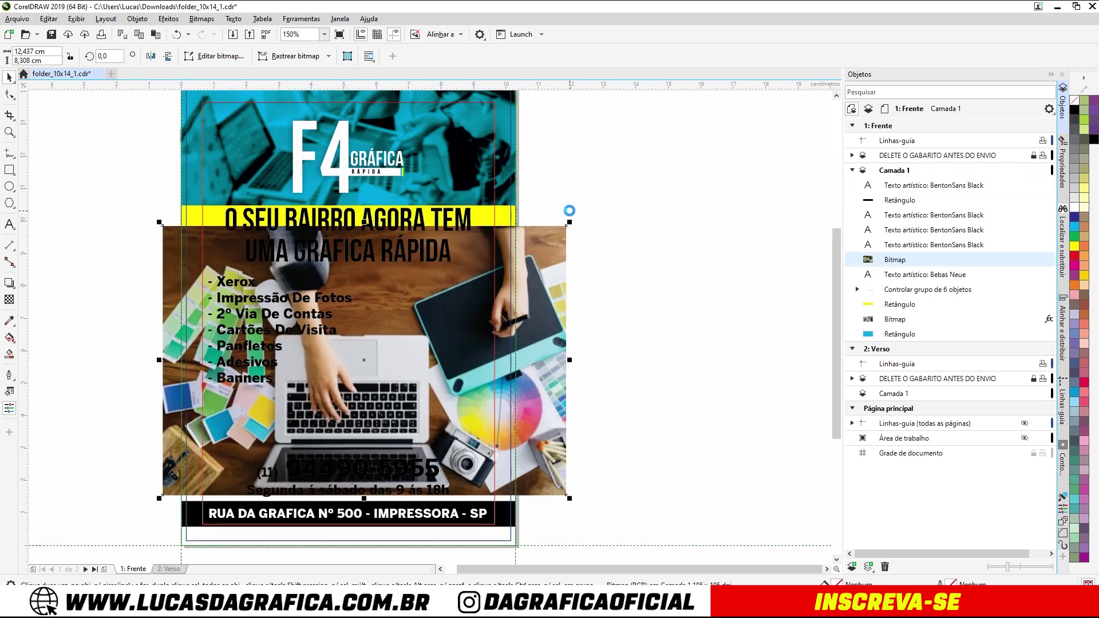
key(ctrl+Page_Down)
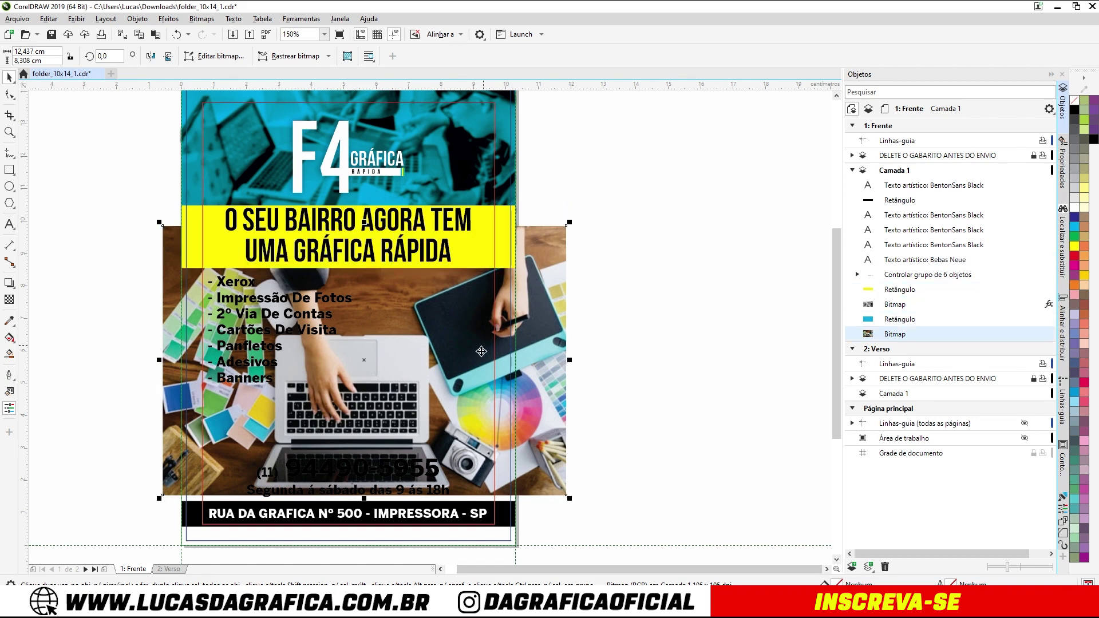
drag(544, 314, 544, 327)
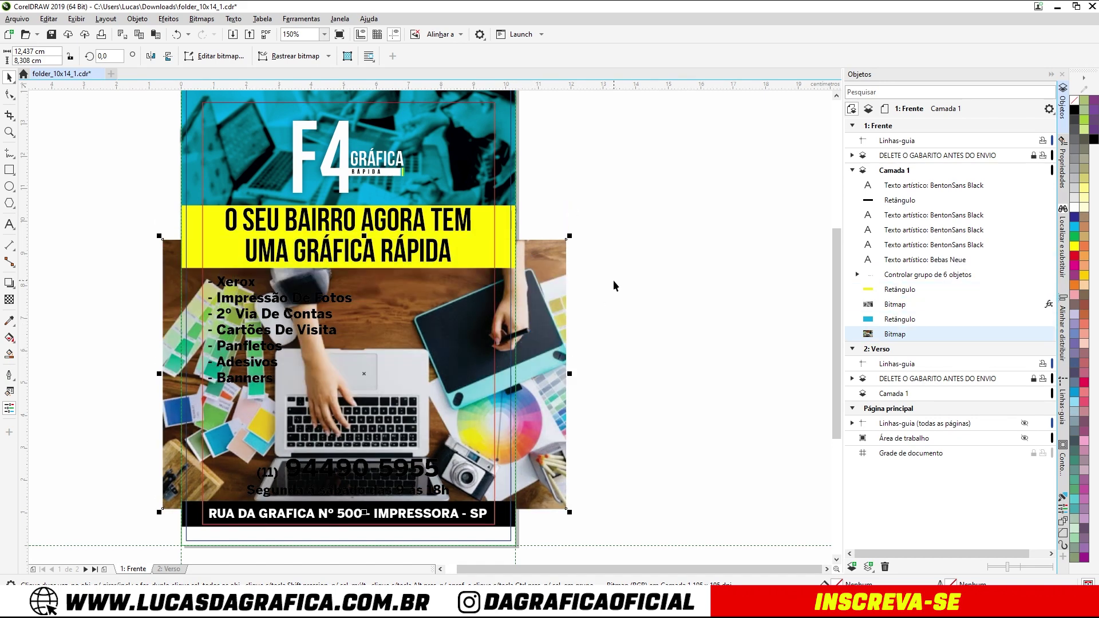
click(613, 280)
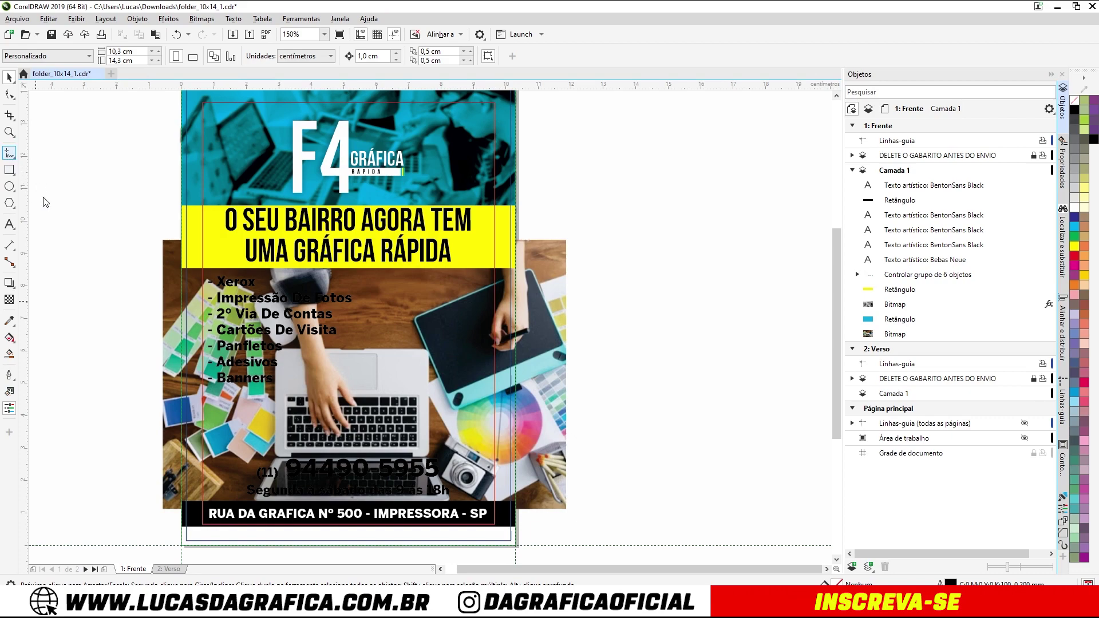
- Draw a closed wave-topped shape across the page bottom, fill it green without outline, send it back
key(F5)
scroll(197, 426, up, 1)
scroll(149, 366, down, 3)
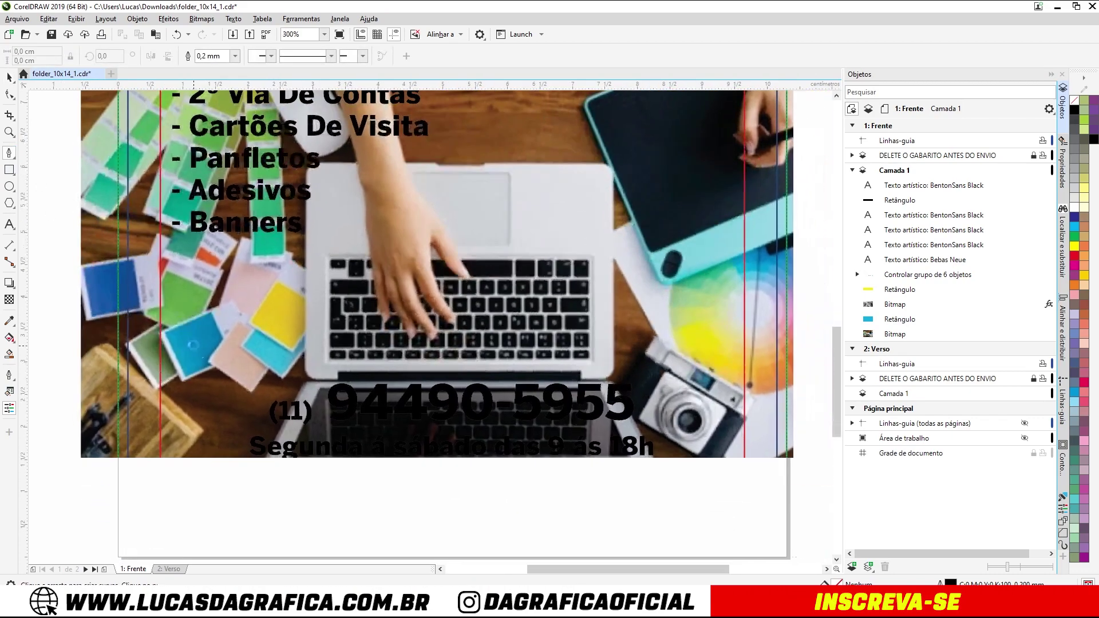
click(118, 343)
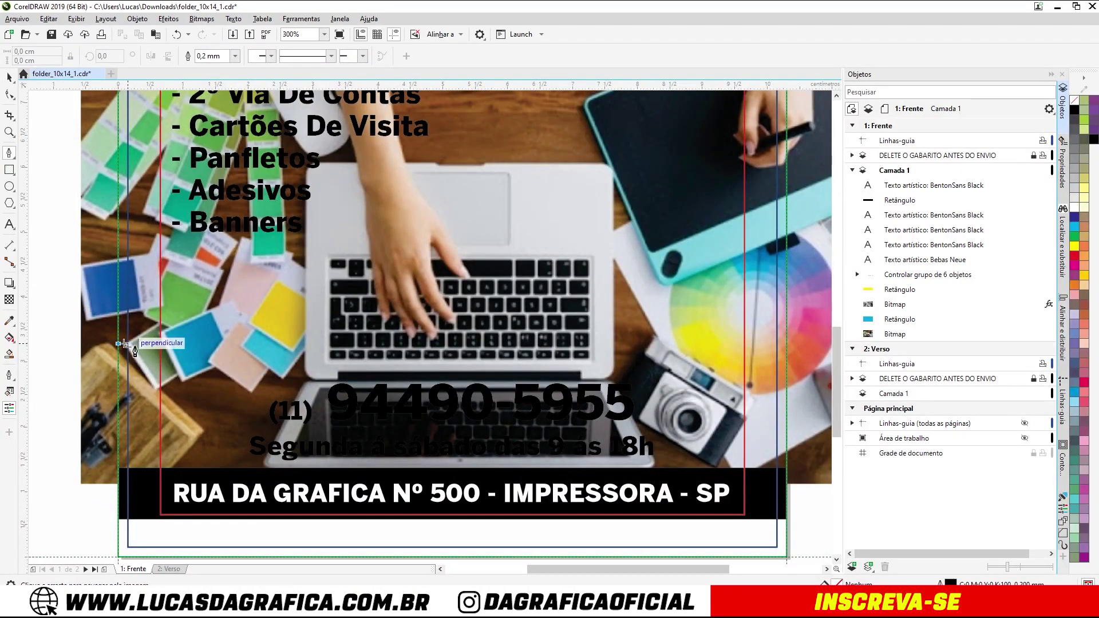
drag(486, 338, 625, 407)
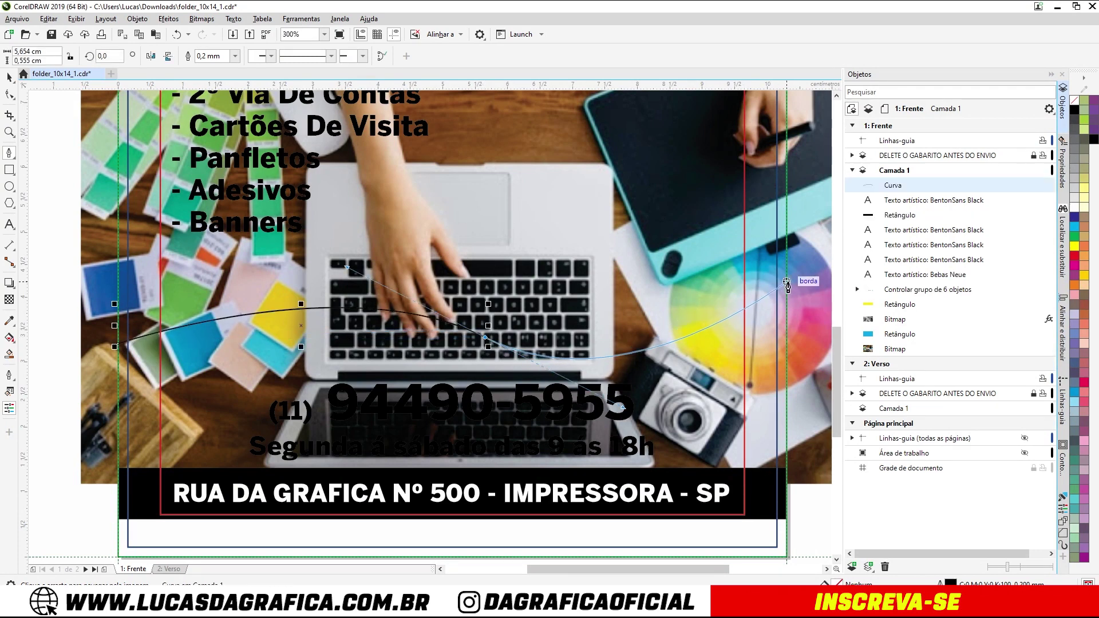
click(789, 282)
click(787, 558)
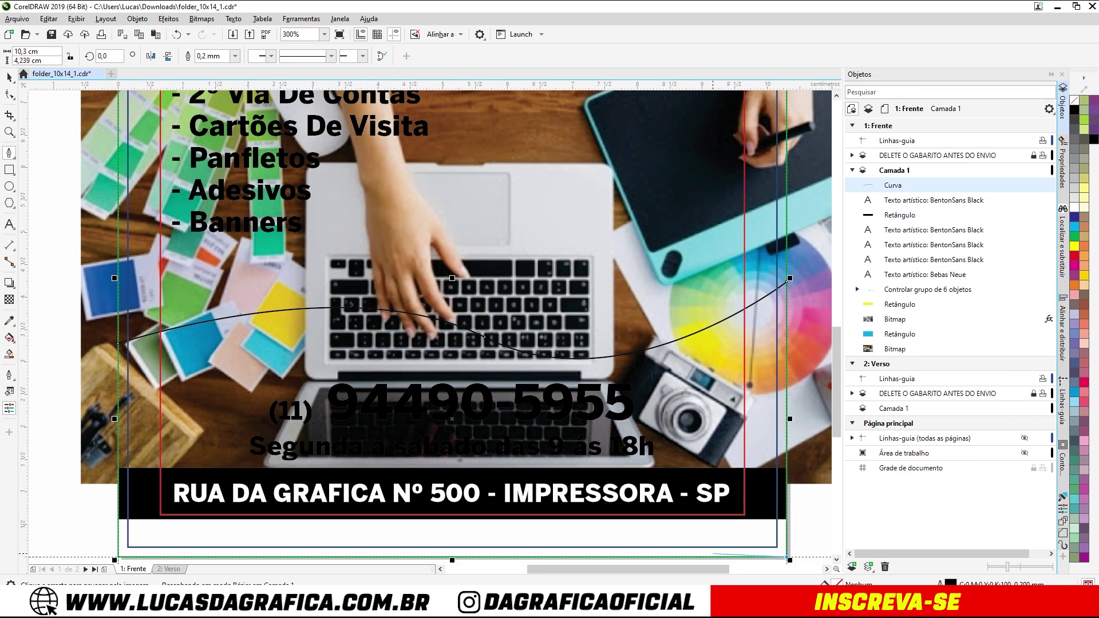
click(117, 556)
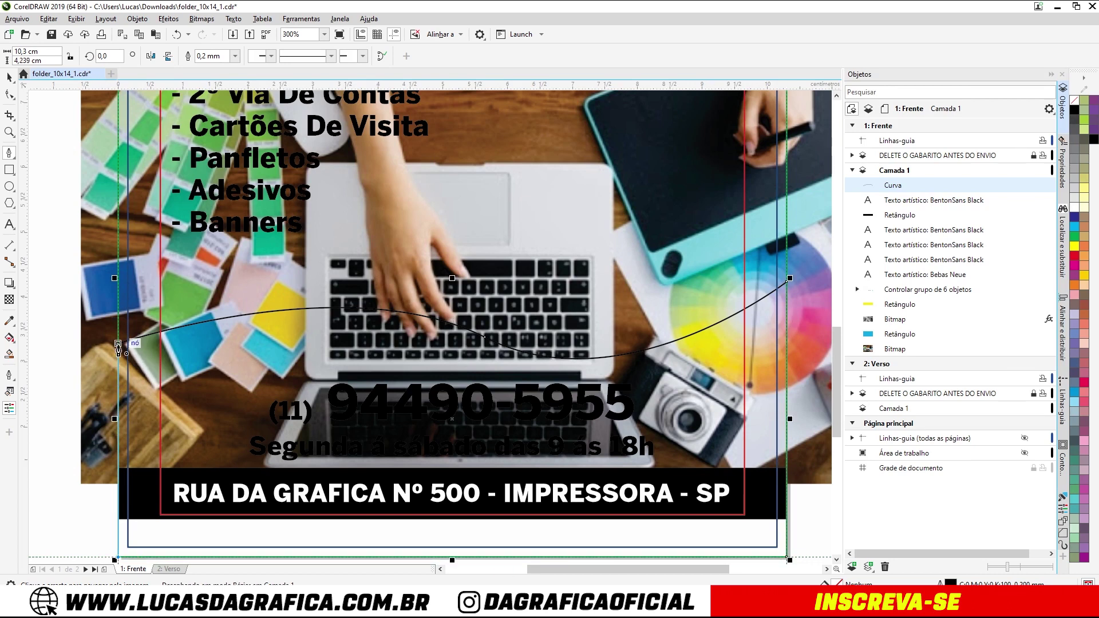
click(118, 342)
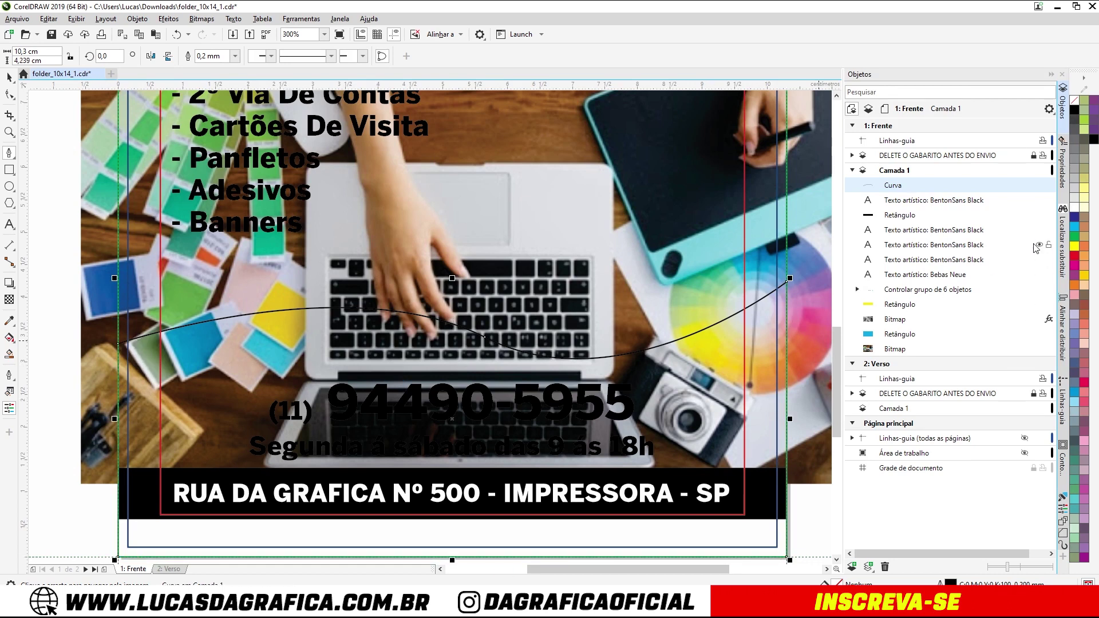
click(1075, 237)
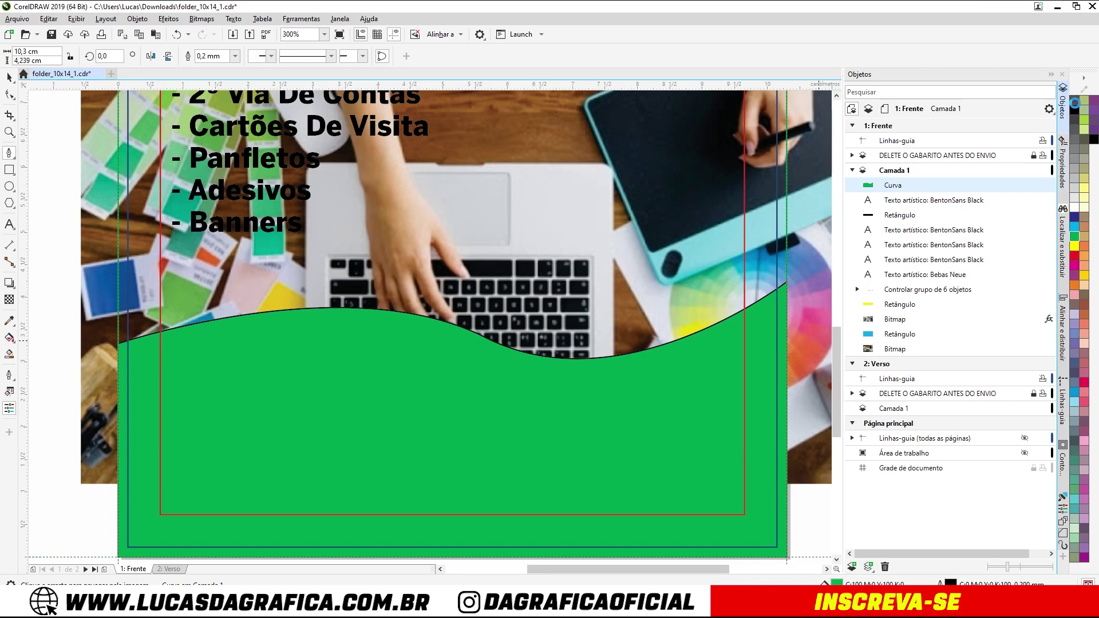
right_click(1075, 101)
key(ctrl+Page_Down)
key(ctrl+Page_Down)
key(ctrl+Page_Down)
key(ctrl+Page_Down)
key(ctrl+Page_Down)
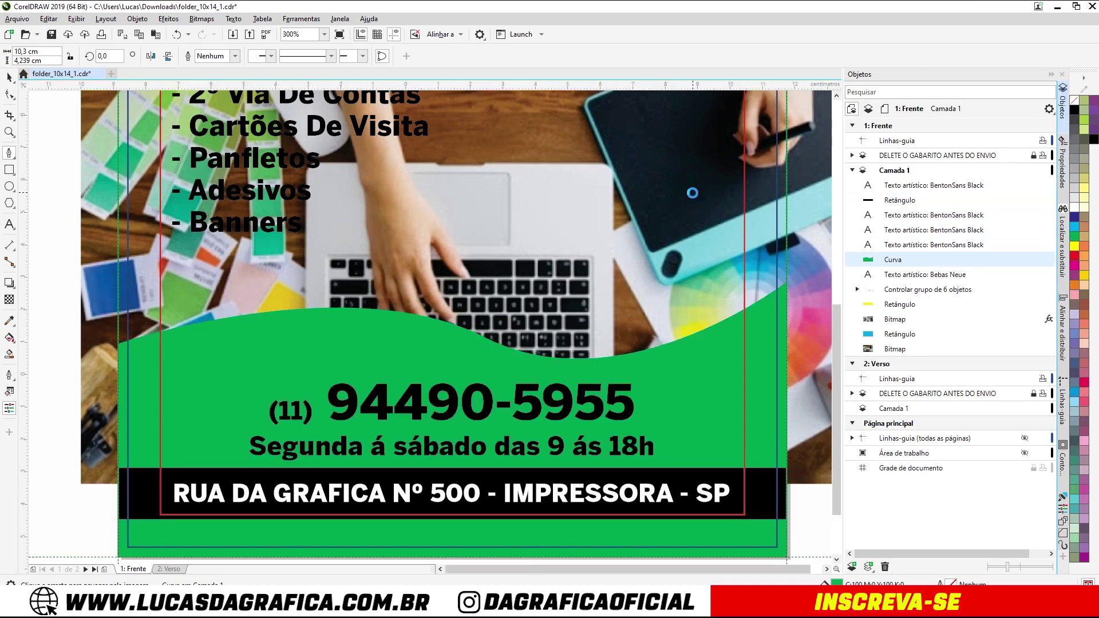
- Draw a brown rectangle over the services list area and send it behind the photo
scroll(693, 193, down, 2)
click(10, 76)
scroll(422, 244, up, 2)
scroll(422, 244, right, 2)
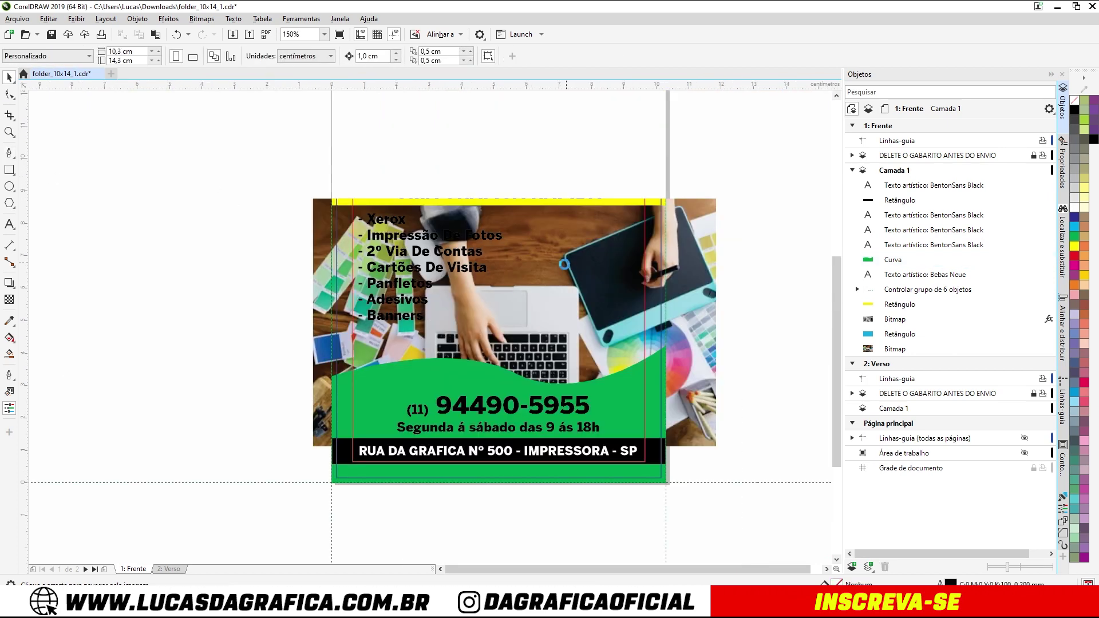
click(556, 271)
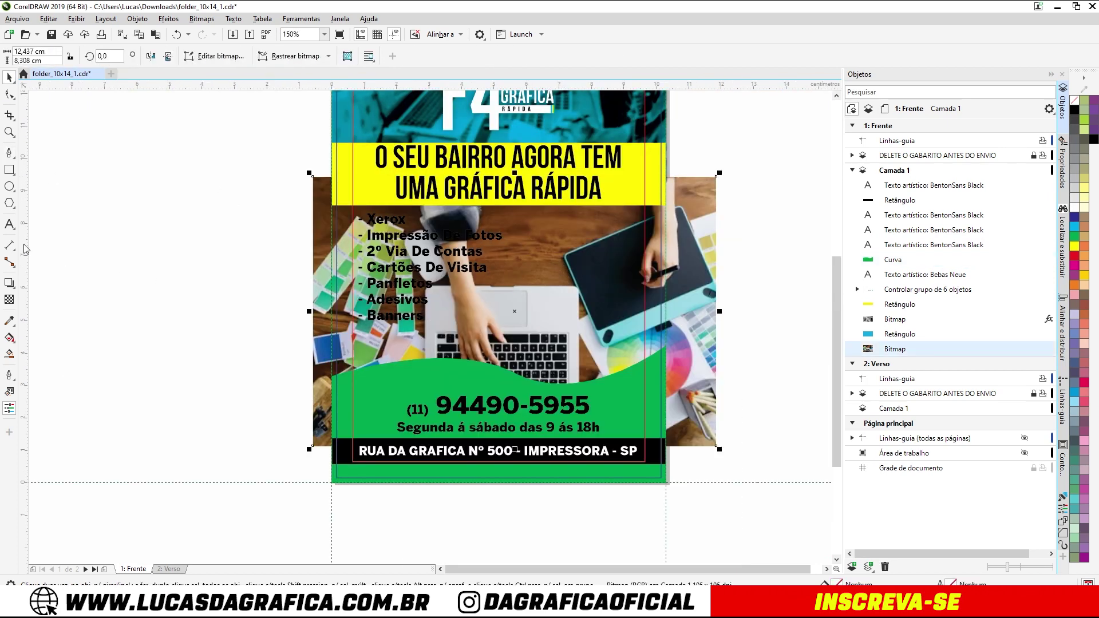
click(9, 170)
drag(332, 206, 666, 483)
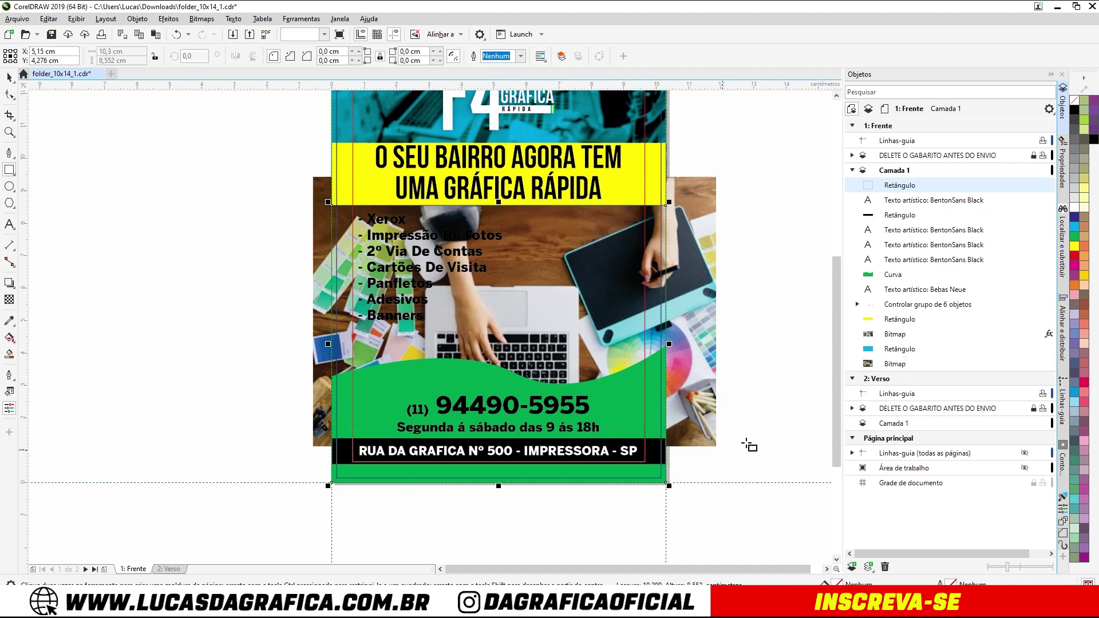
click(1086, 295)
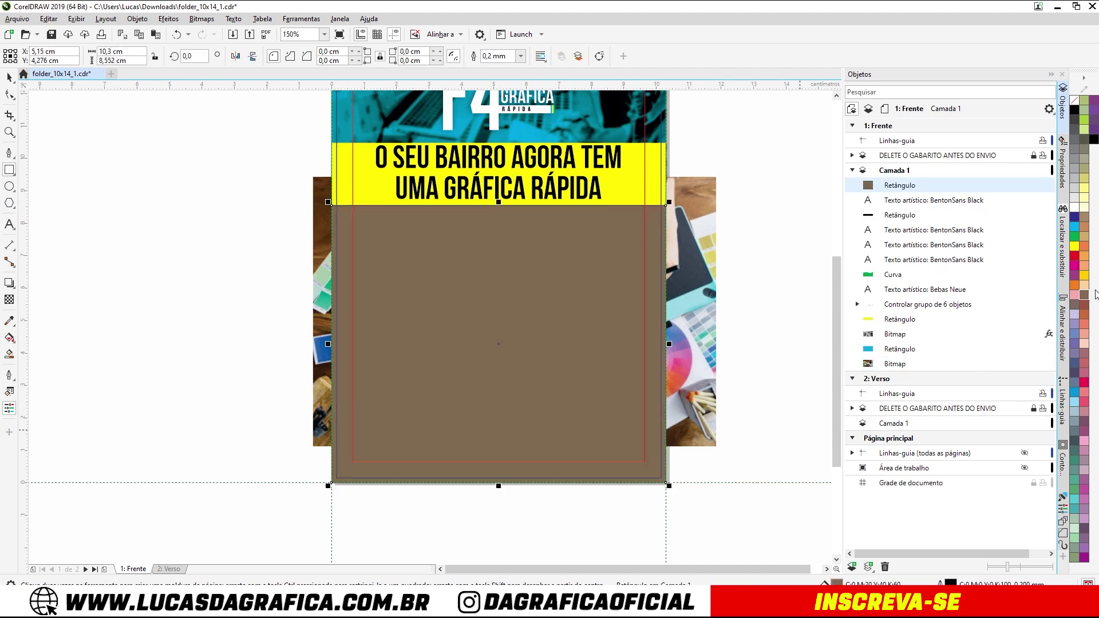
key(ctrl+Page_Down)
key(ctrl+Page_Down)
key(ctrl+Page_Down)
key(ctrl+Page_Down)
key(ctrl+Page_Down)
key(ctrl+Page_Down)
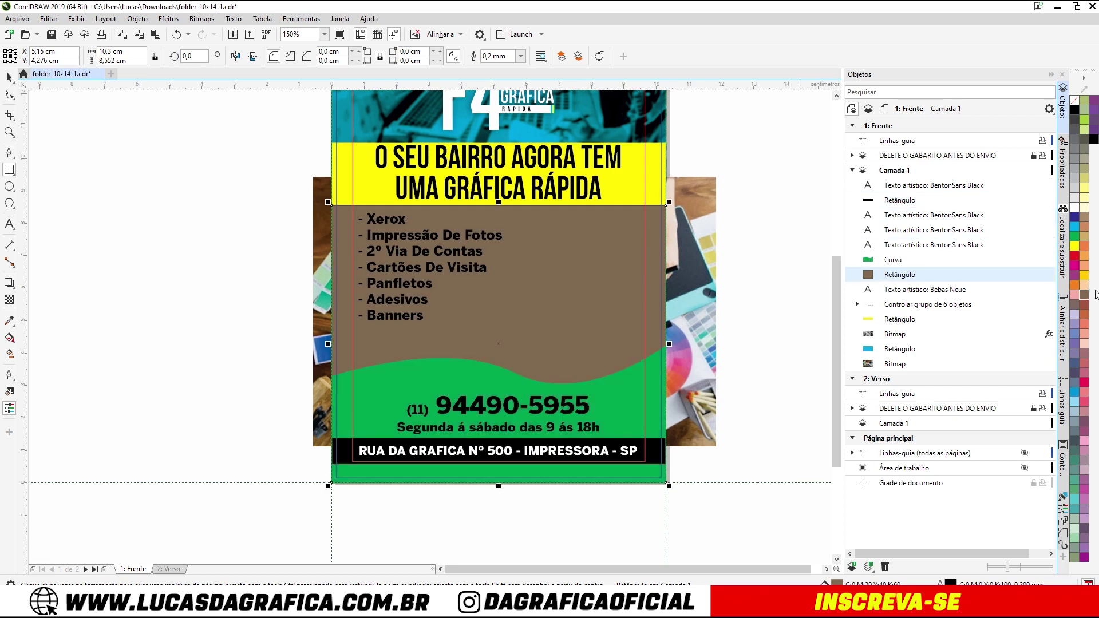
key(ctrl+Page_Down)
key(ctrl+Page_Down)
key(ctrl+Page_Down)
key(ctrl+Page_Down)
key(ctrl+Page_Down)
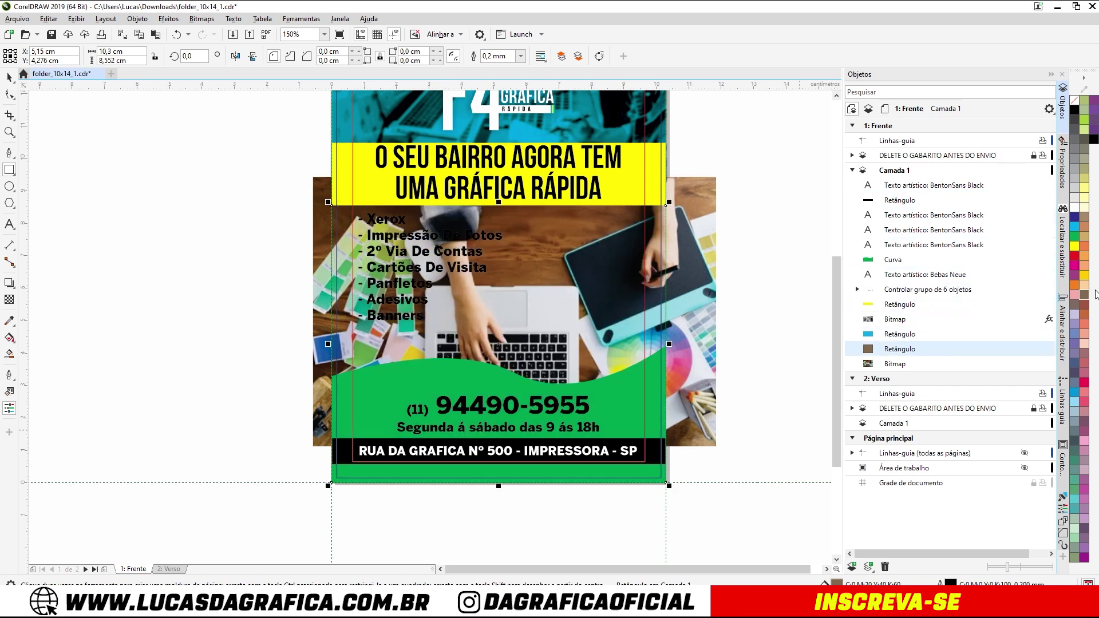
key(ctrl+Page_Down)
click(9, 76)
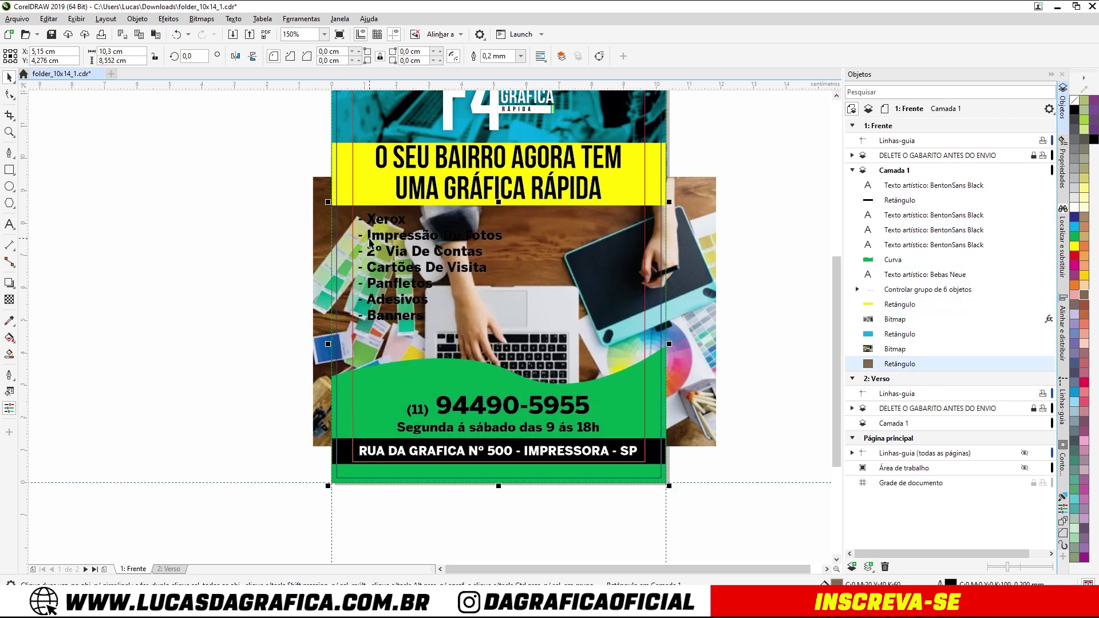
- Undo a trial intersection, then turn the rectangle into an unfilled shape with a thin black outline
ctrl+click(887, 350)
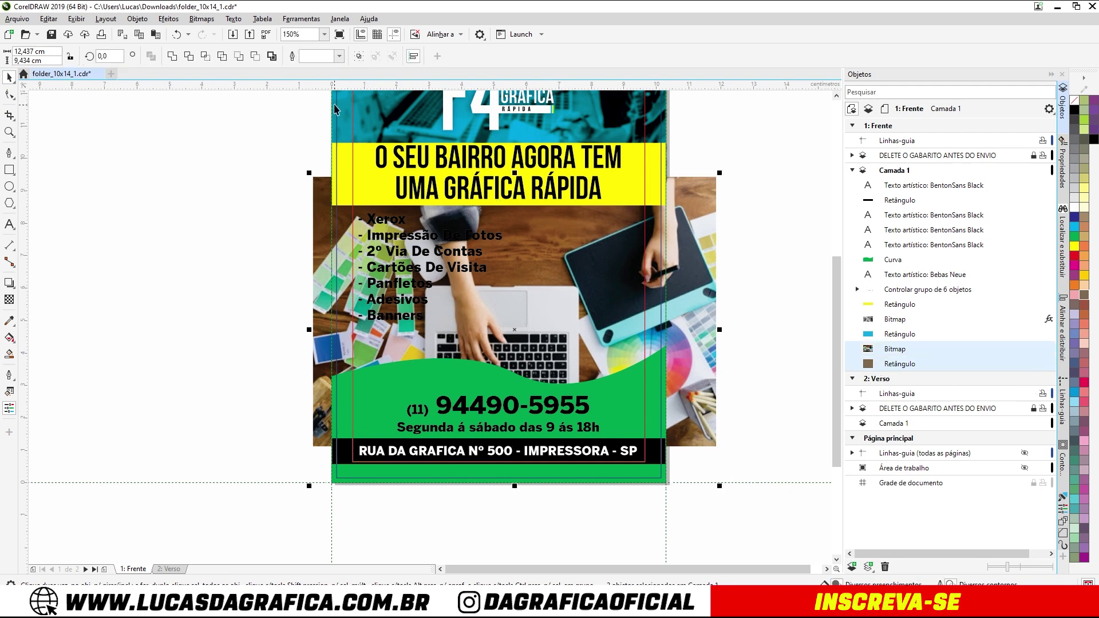
click(205, 56)
drag(324, 202, 115, 239)
key(ctrl+z)
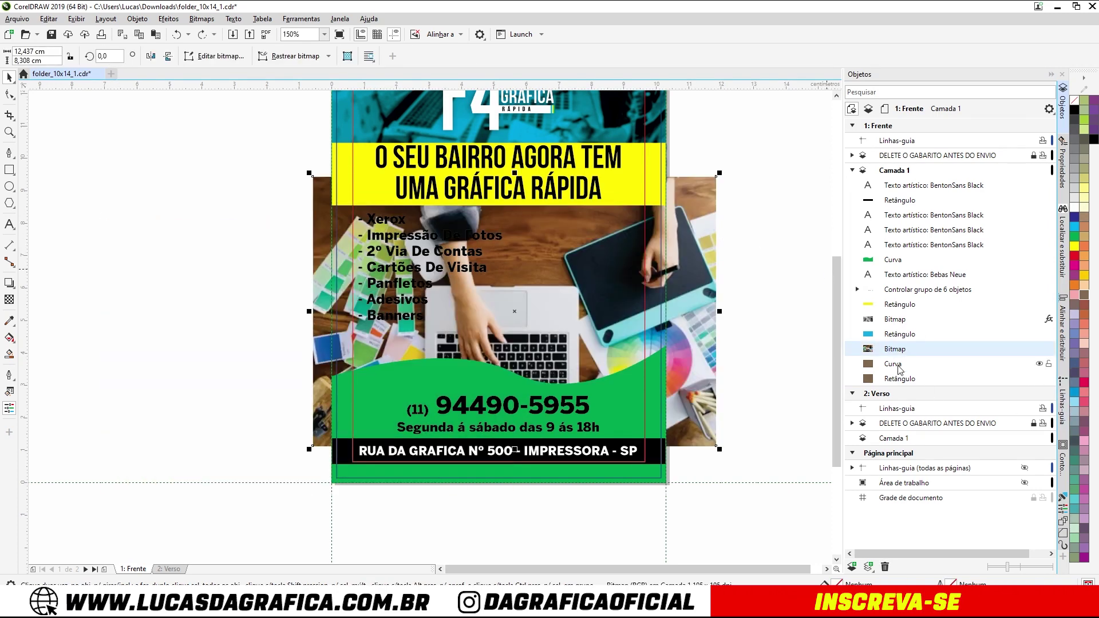
key(ctrl+z)
click(901, 366)
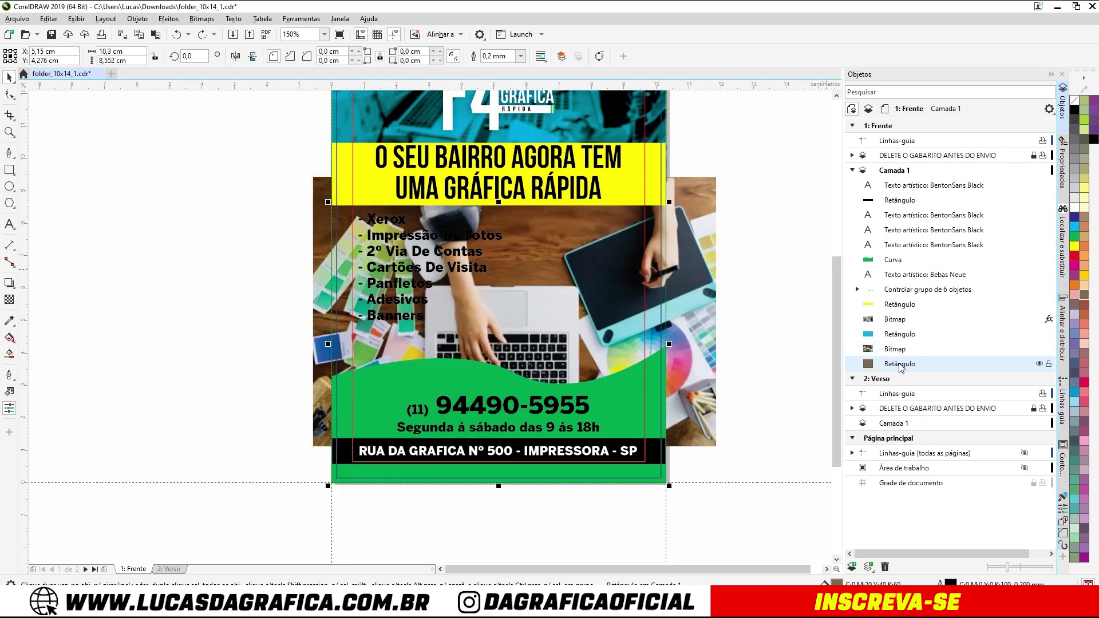
key(ctrl+Page_Up)
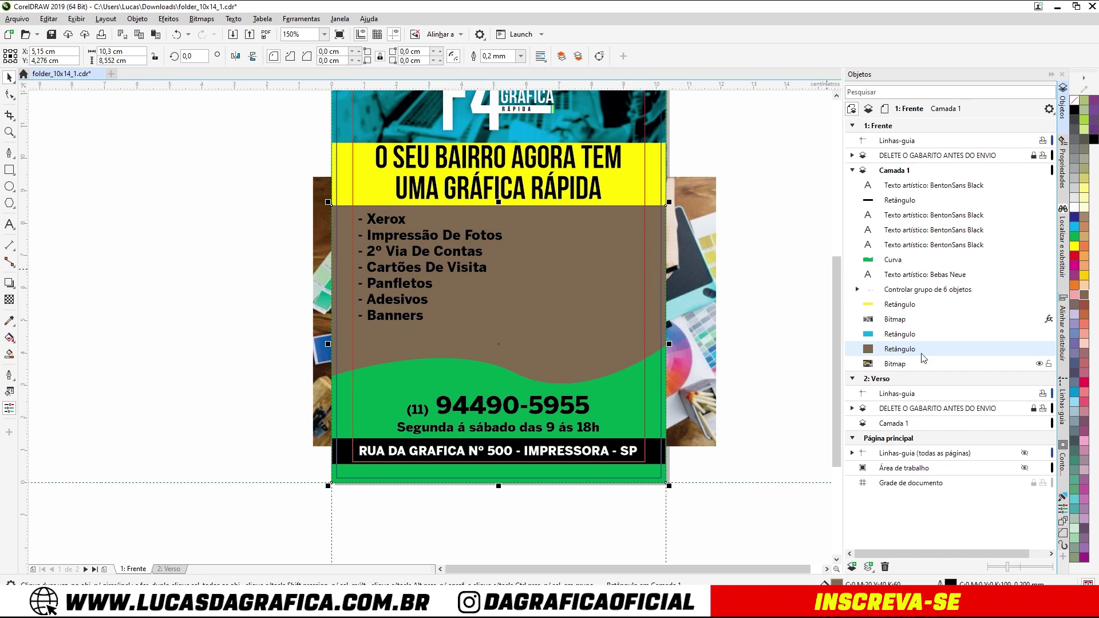
click(1074, 105)
right_click(1074, 105)
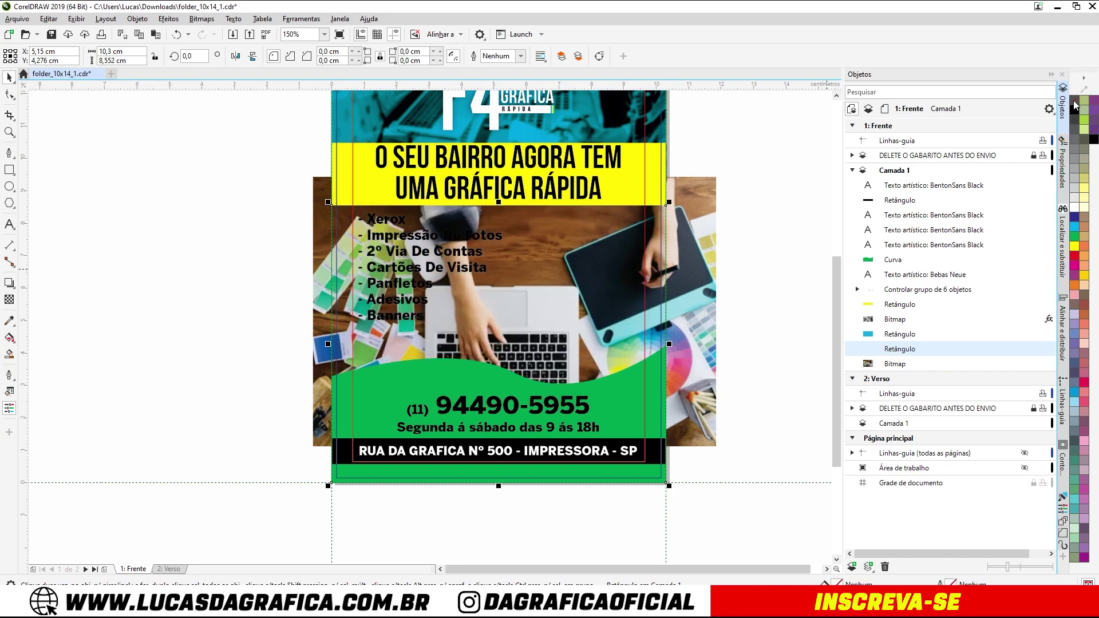
right_click(1075, 110)
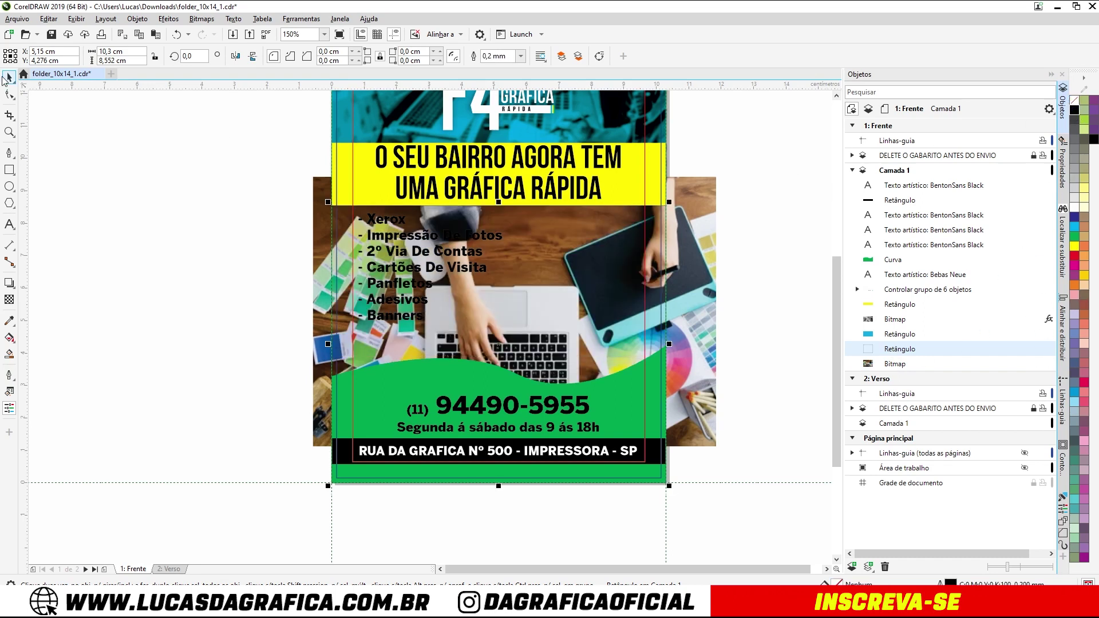
- Intersect the photo with the rectangle, delete the original photo, and refill the rectangle brown
shift+click(697, 246)
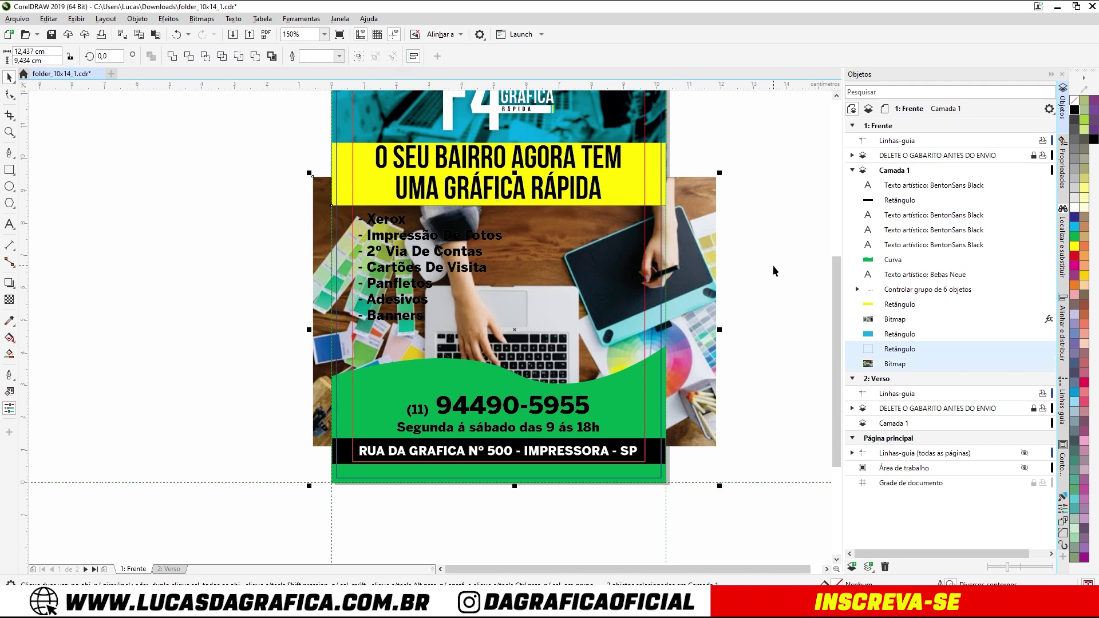
click(205, 56)
click(311, 201)
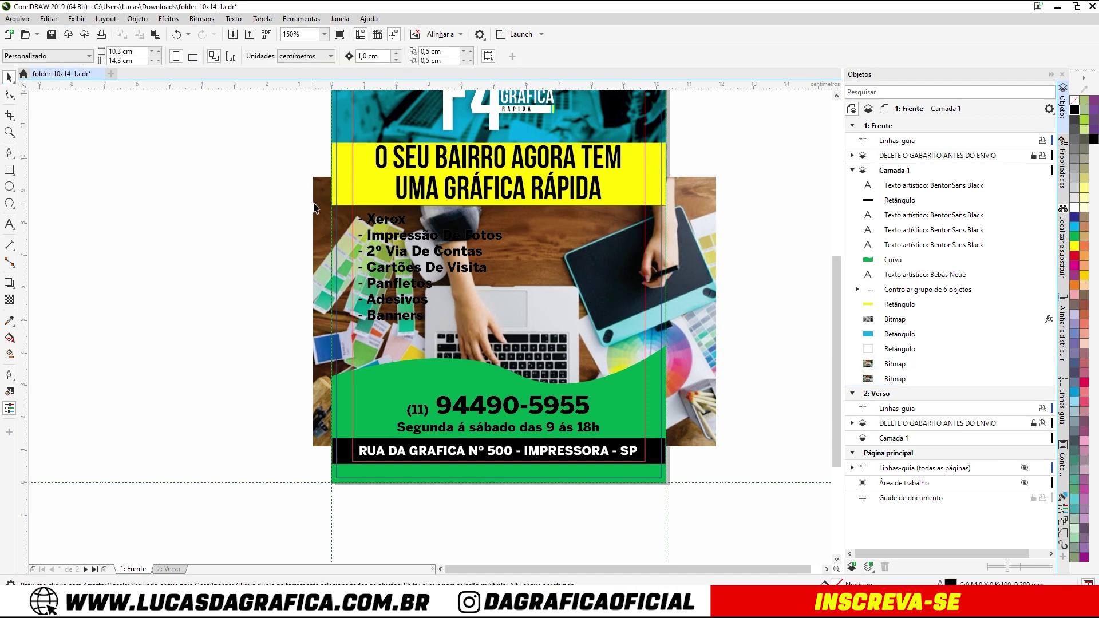
click(318, 200)
key(Delete)
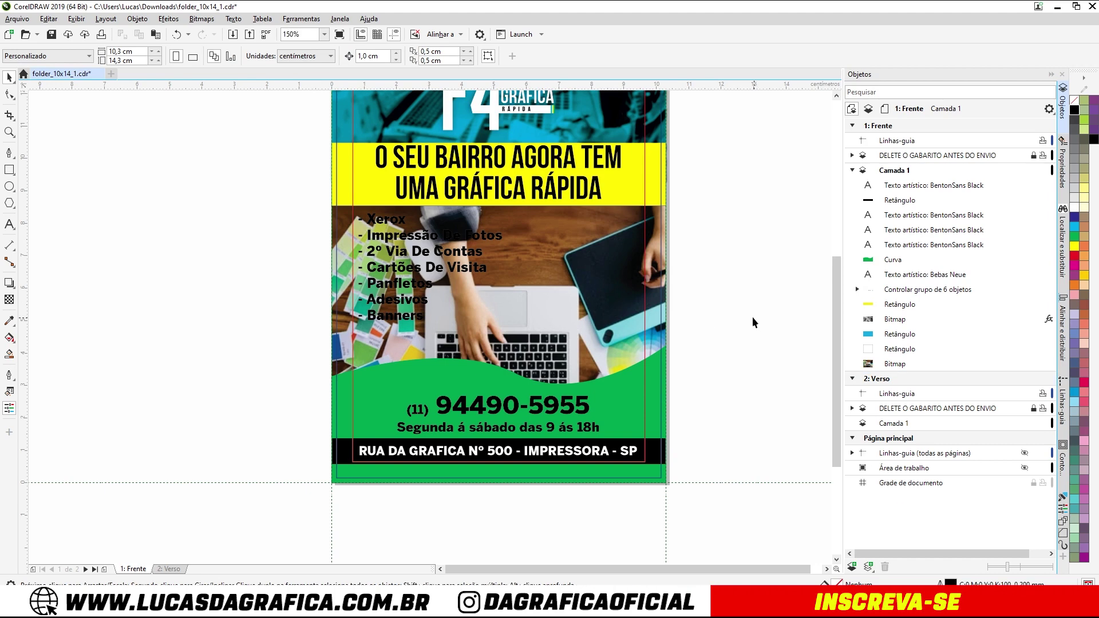
click(900, 348)
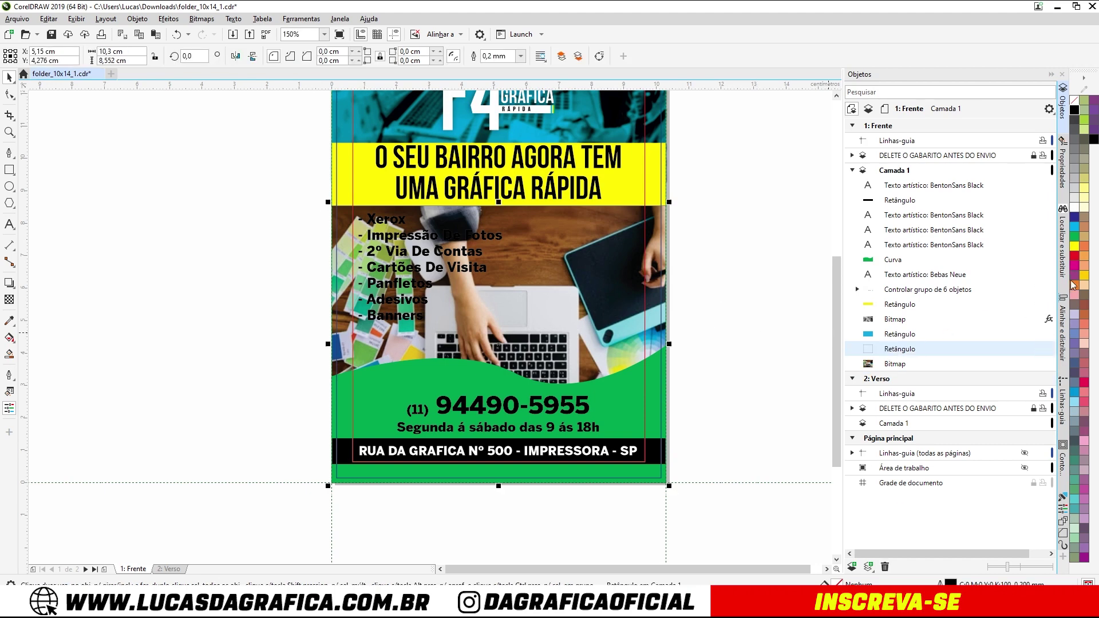
click(1087, 300)
drag(928, 348, 923, 368)
click(911, 354)
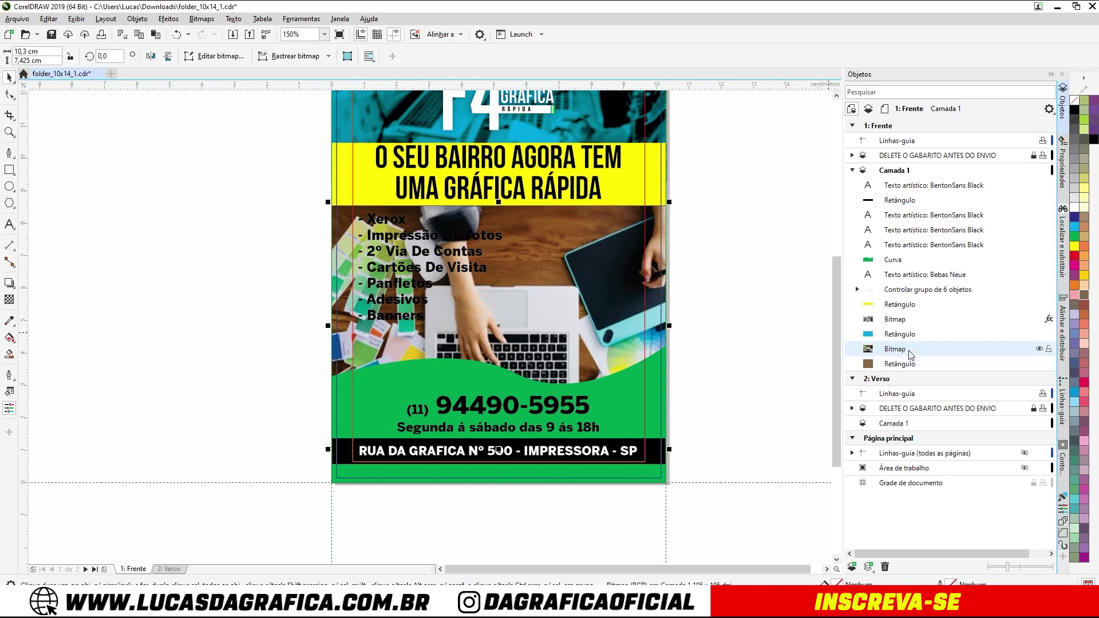
- Give the cropped laptop photo a Multiply merge mode and uniform transparency of 87
click(9, 300)
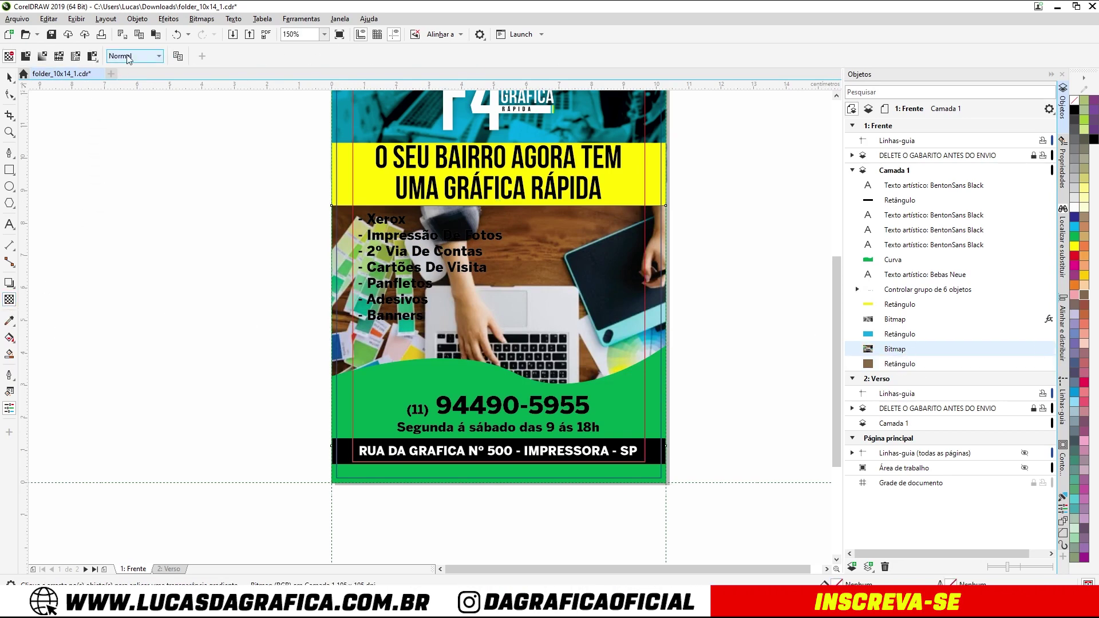
key(m)
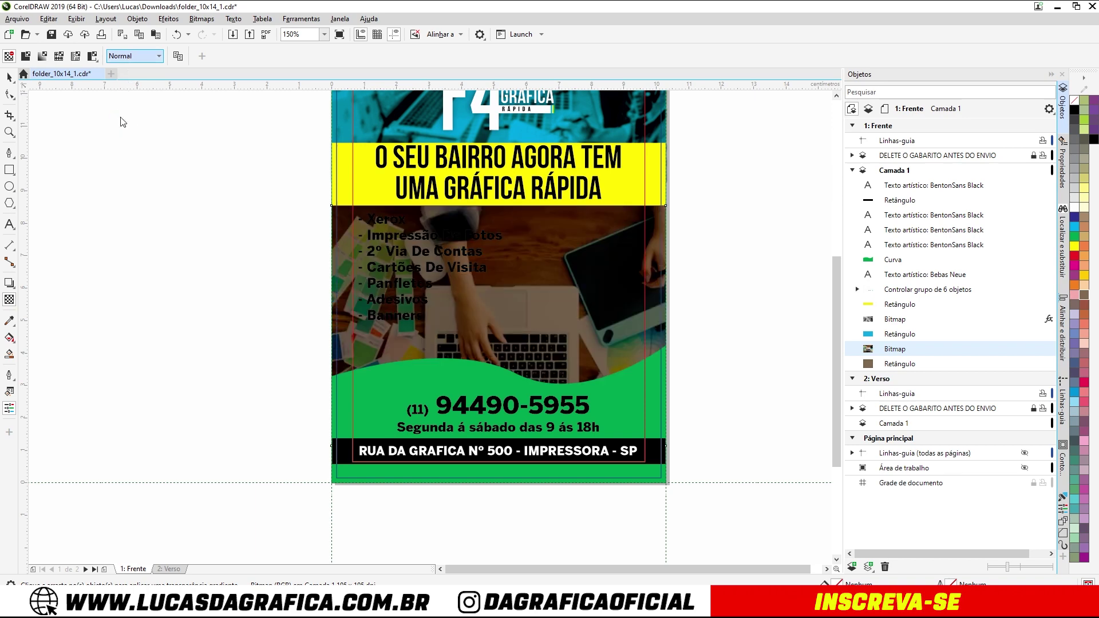
click(14, 82)
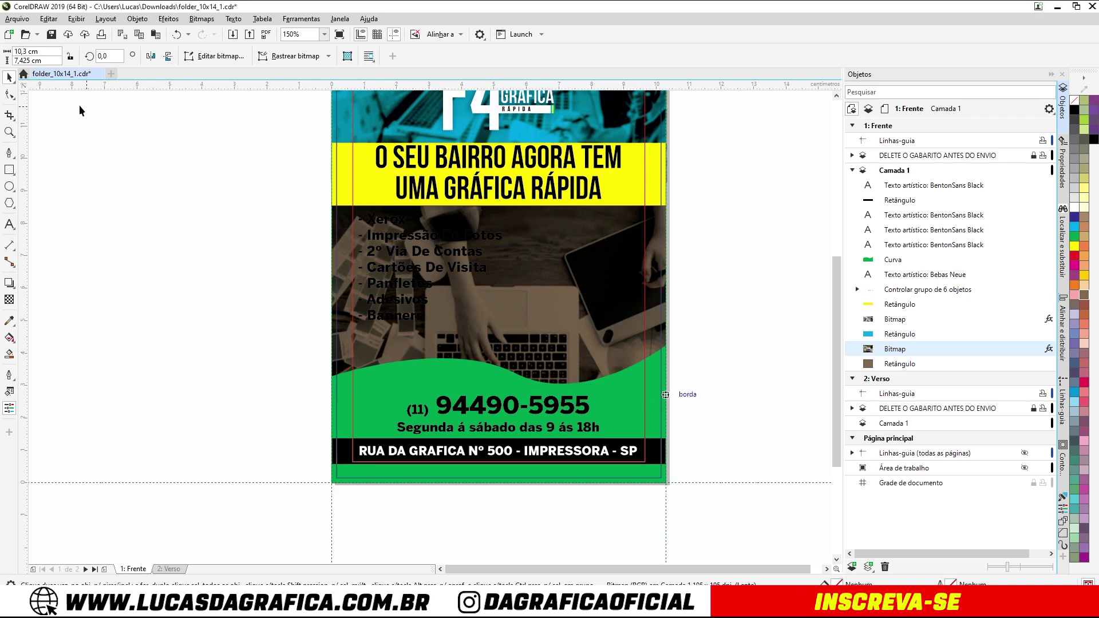
click(180, 197)
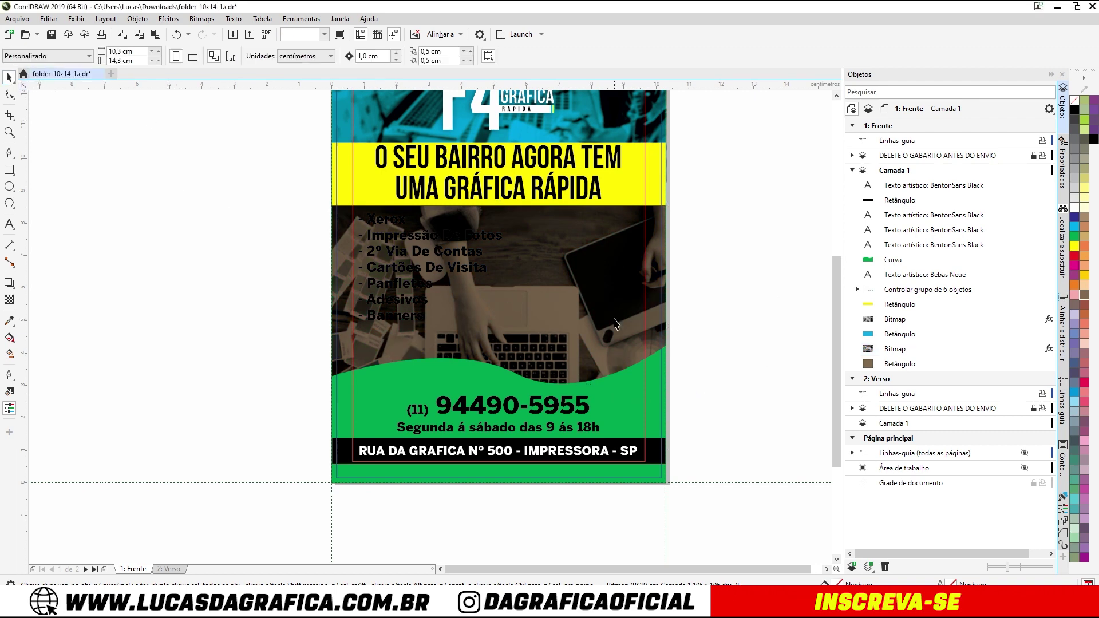
click(874, 352)
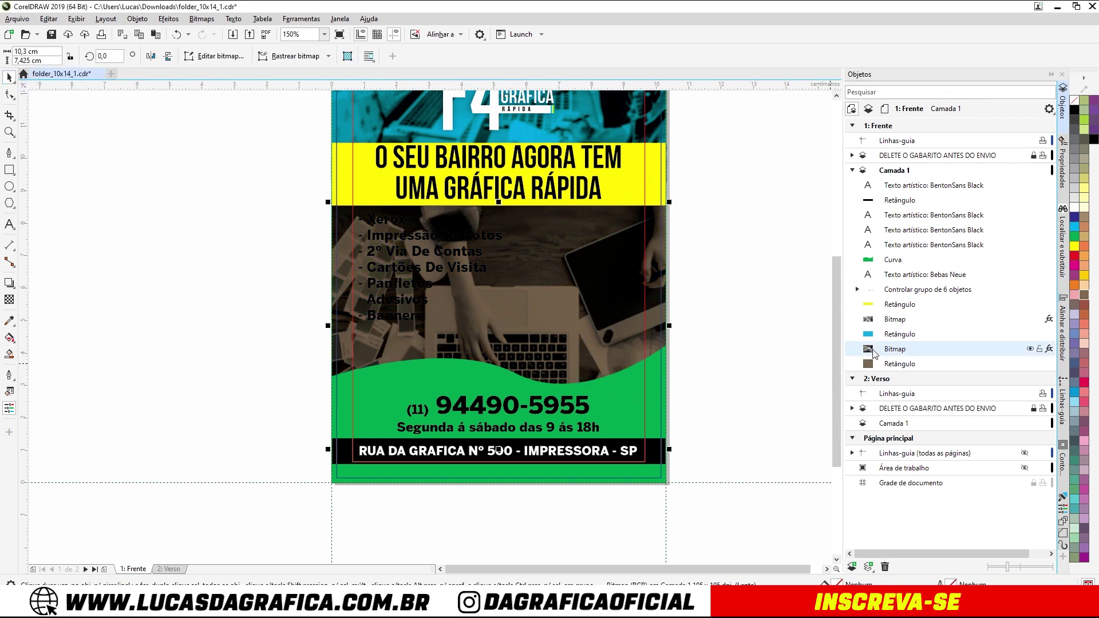
click(9, 299)
click(485, 458)
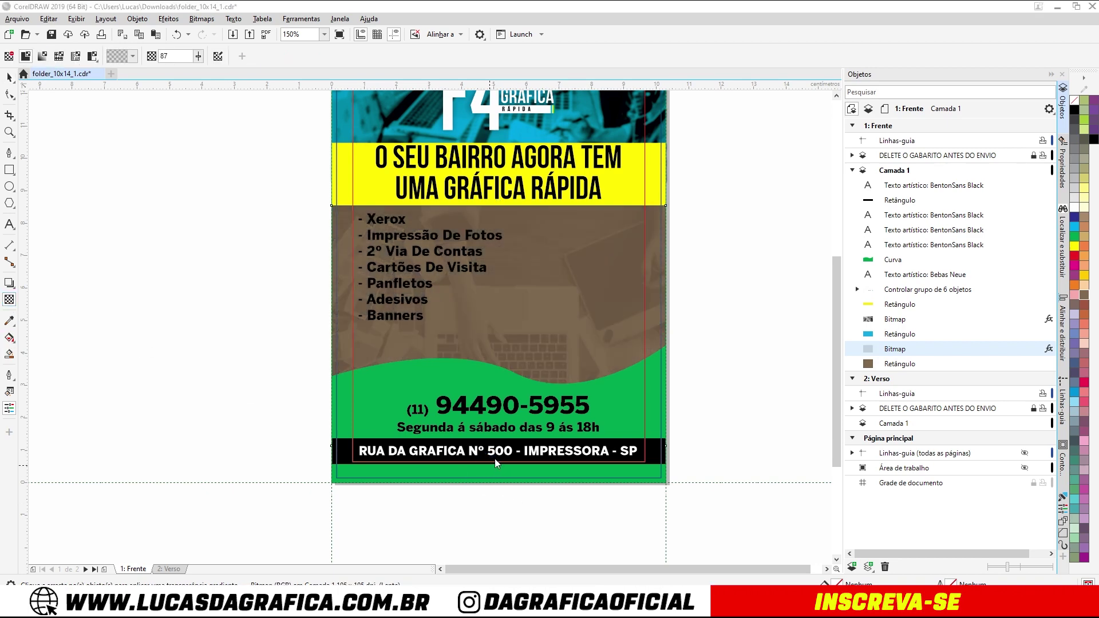
click(9, 77)
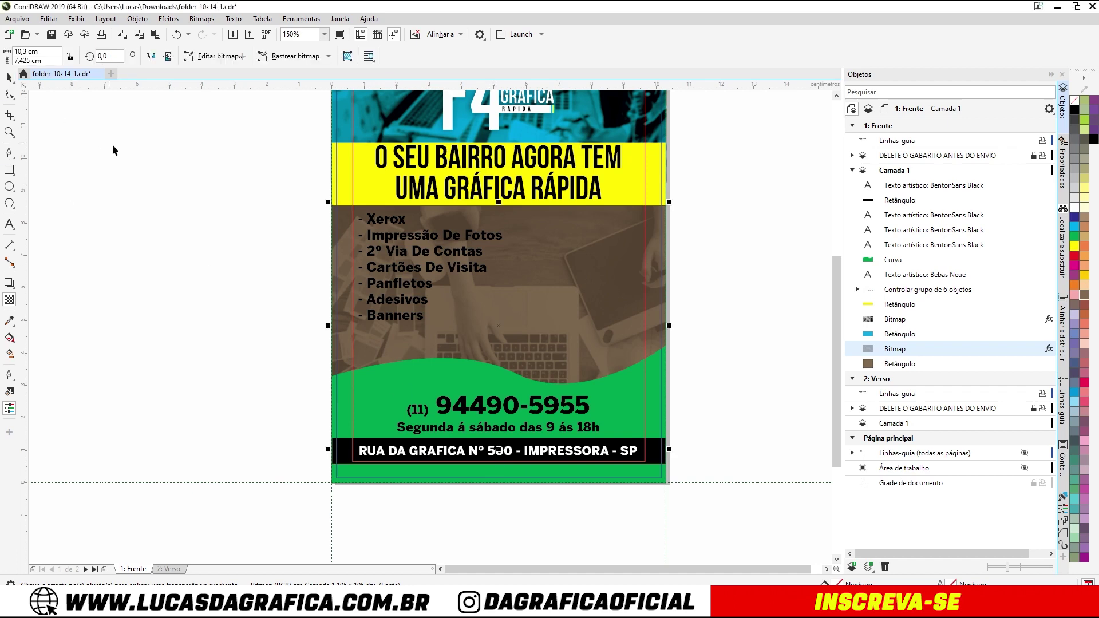
click(112, 146)
- Color the service-list text white and scale it up
scroll(238, 198, up, 3)
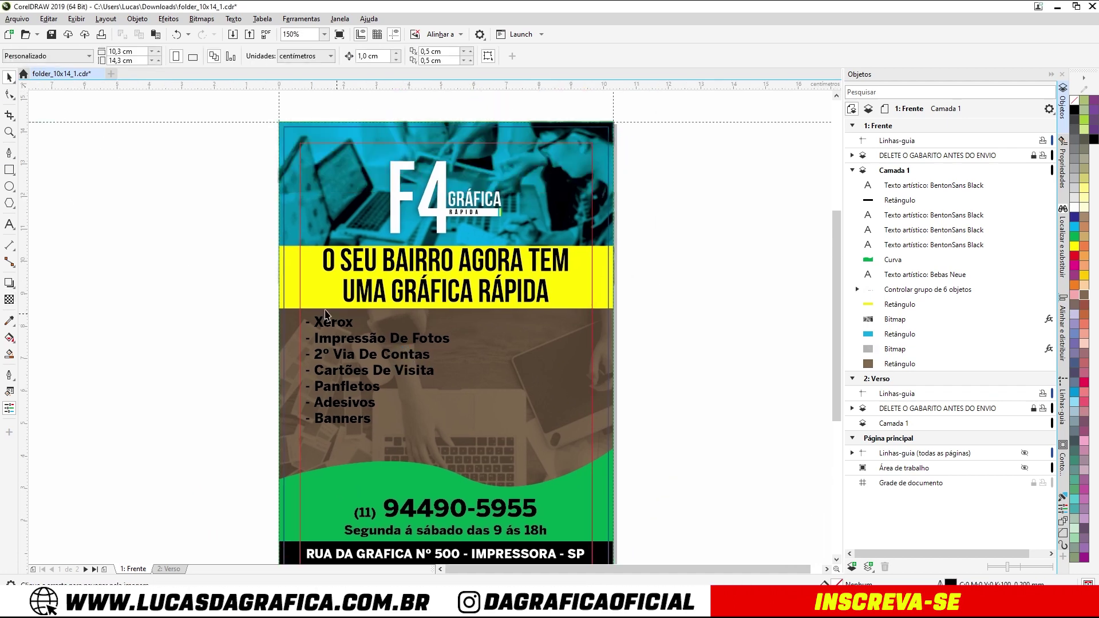
scroll(324, 314, down, 2)
scroll(402, 330, up, 2)
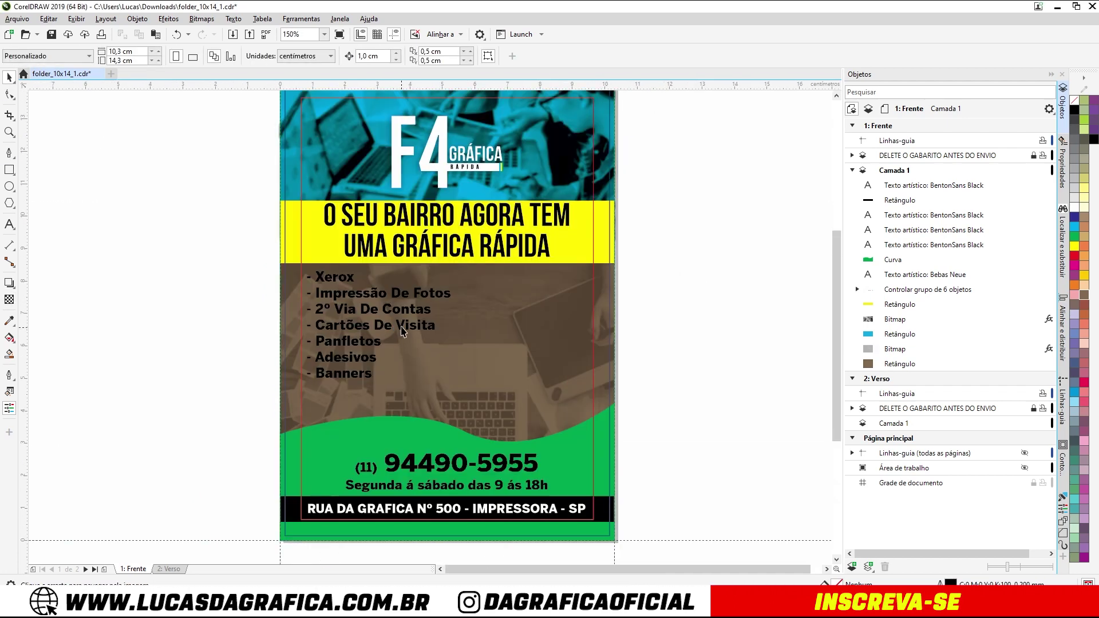
click(404, 297)
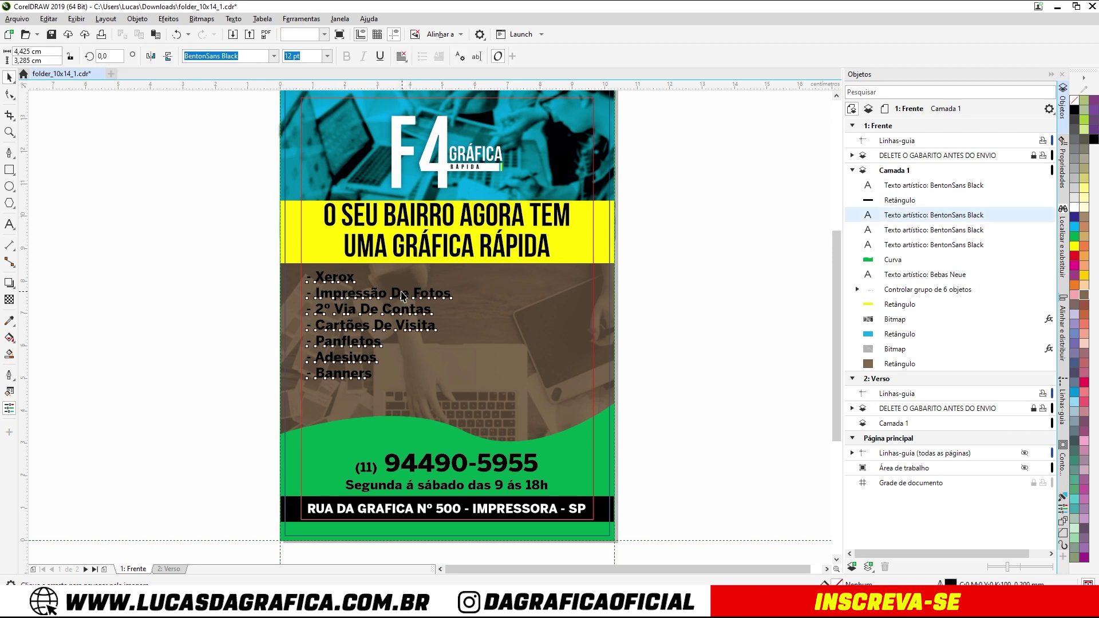
click(1074, 207)
drag(455, 382, 498, 405)
click(732, 287)
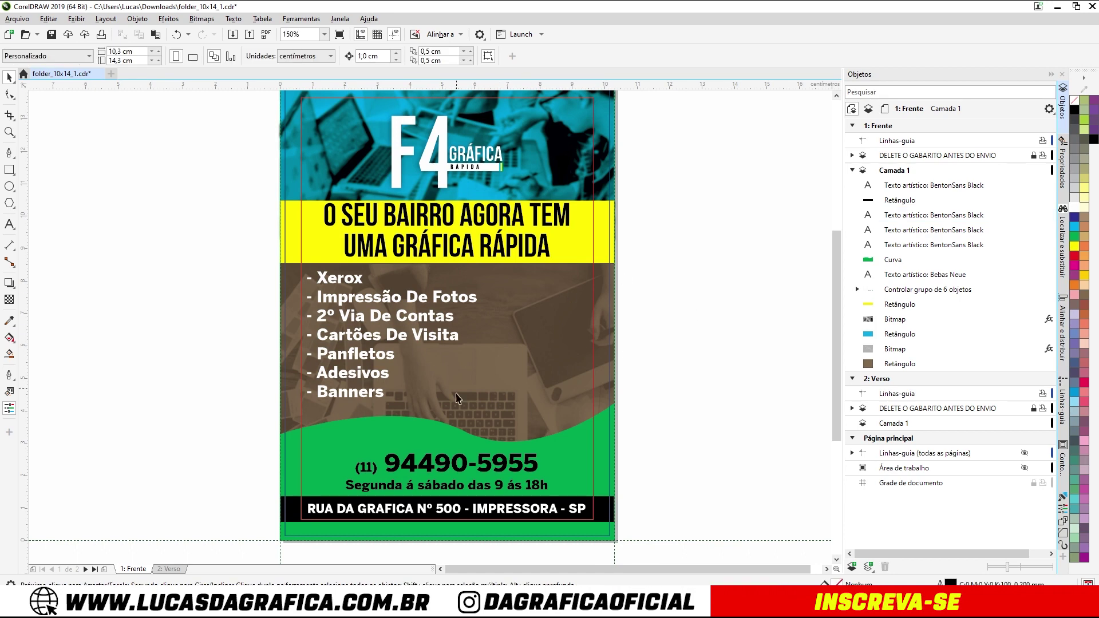
- Delete the green wave shape behind the phone number
click(422, 439)
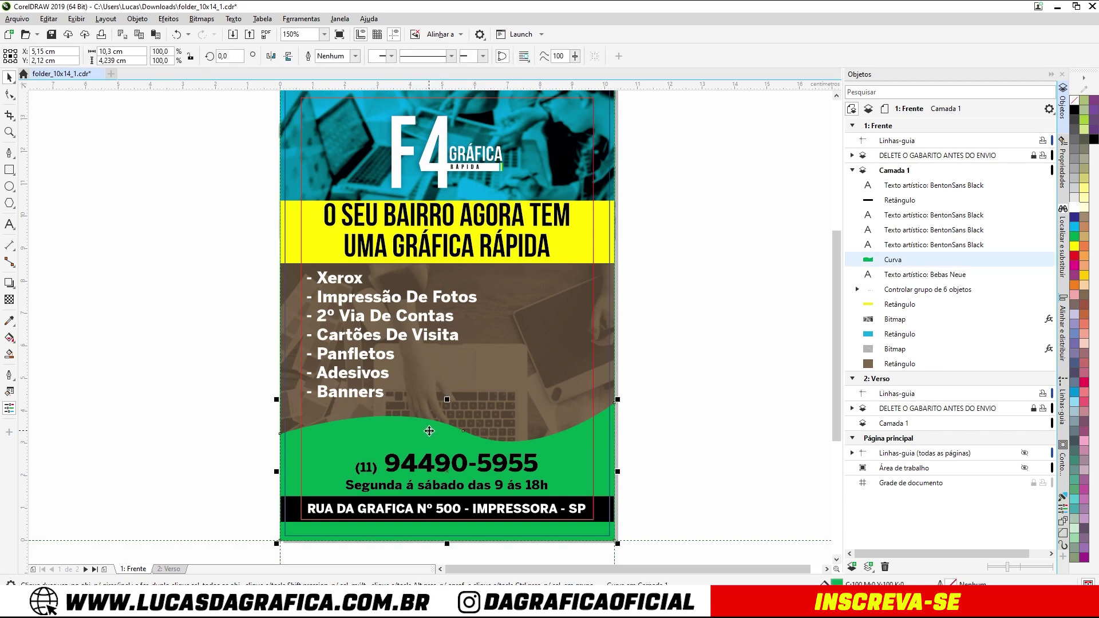
key(Delete)
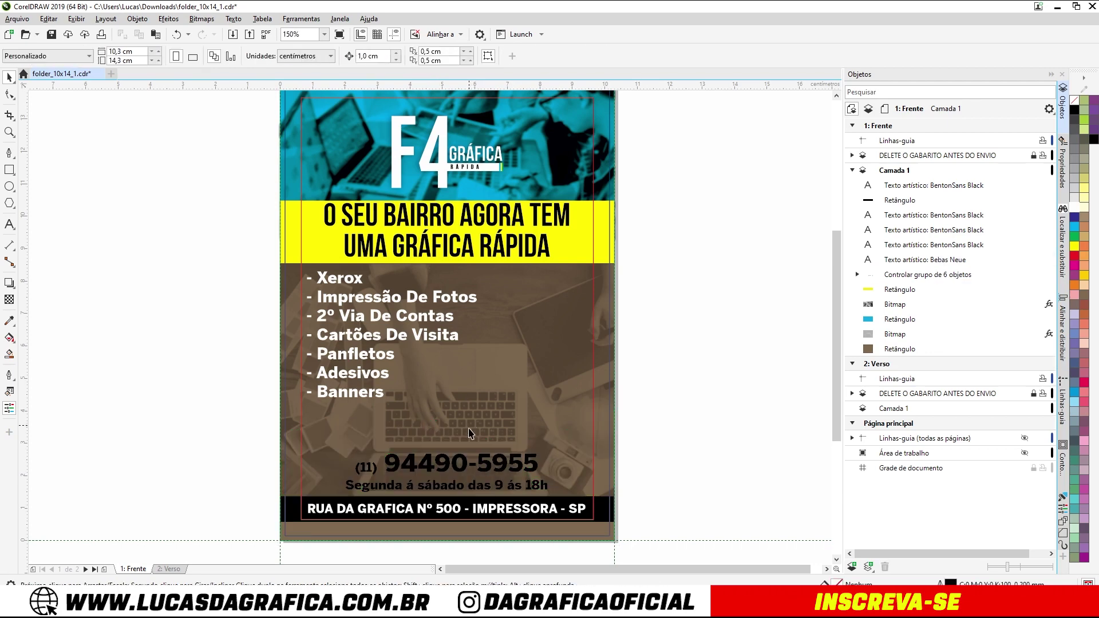
scroll(468, 465, down, 1)
- Add an outline-free yellow band behind the phone and hours text, lowering its top edge slightly
click(445, 424)
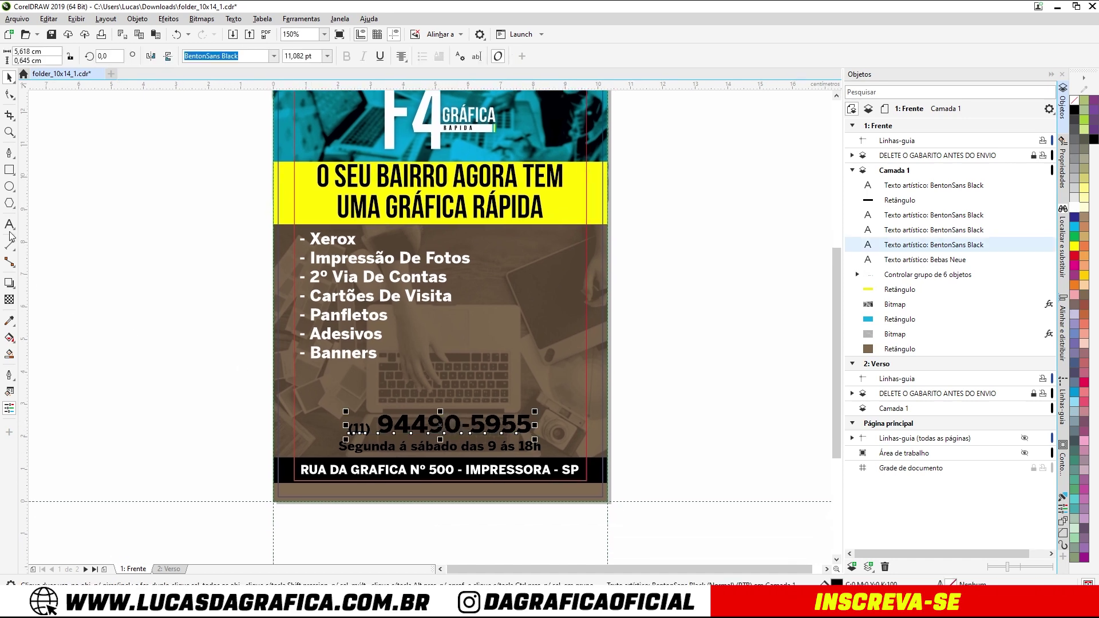
click(9, 169)
scroll(385, 484, up, 2)
drag(171, 429, 753, 309)
click(1074, 249)
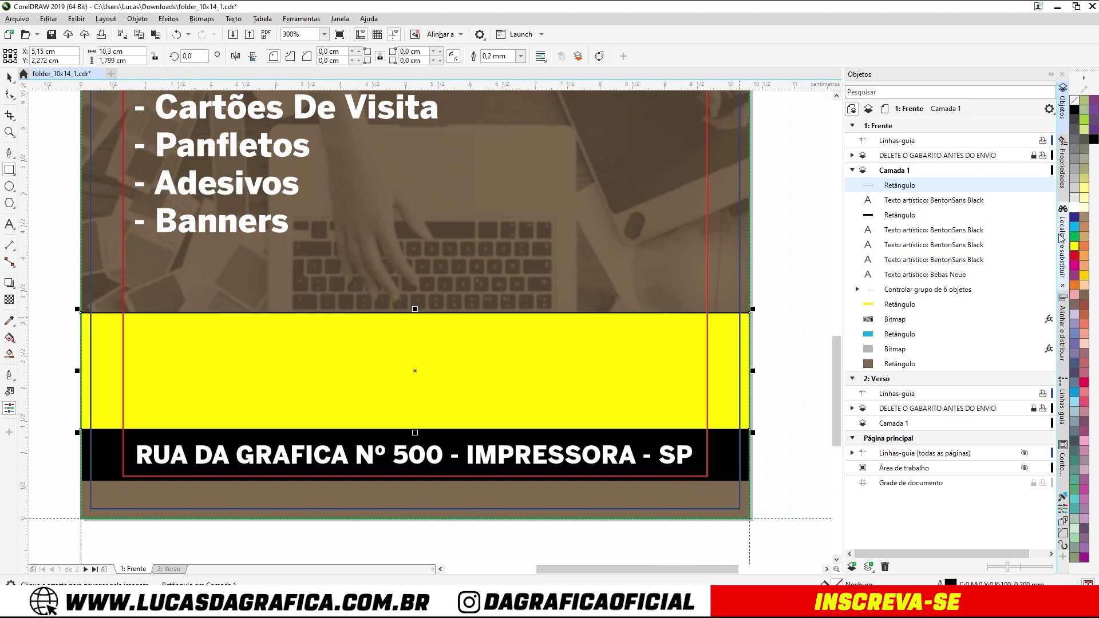
right_click(1074, 109)
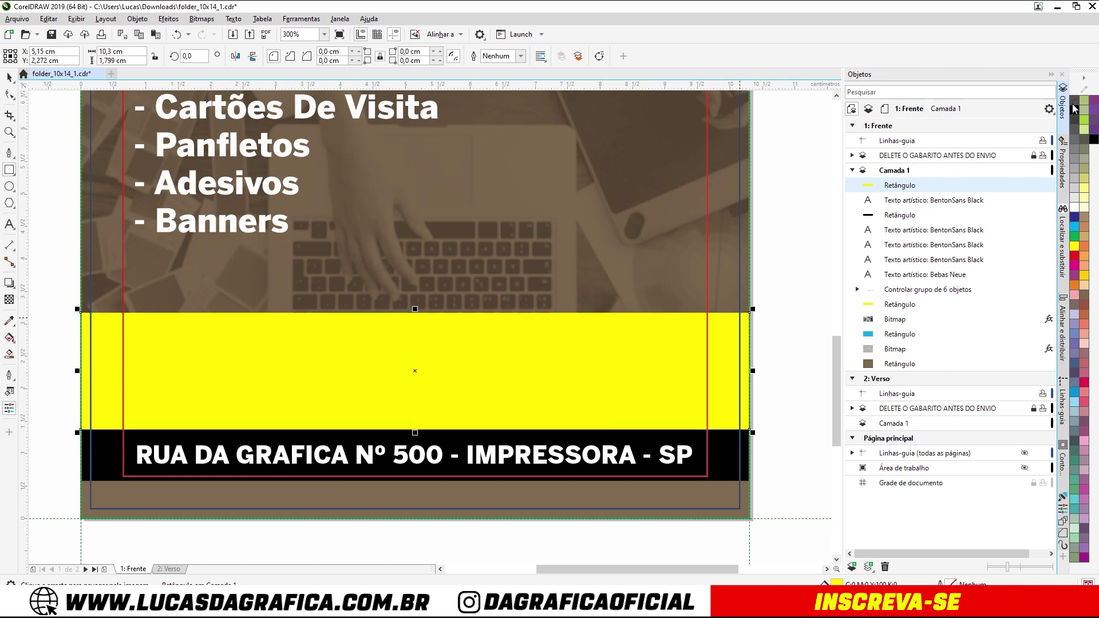
key(ctrl+Page_Down)
key(ctrl+Page_Down)
key(ctrl+Page_Down)
key(ctrl+Page_Down)
key(ctrl+Page_Down)
key(ctrl+Page_Down)
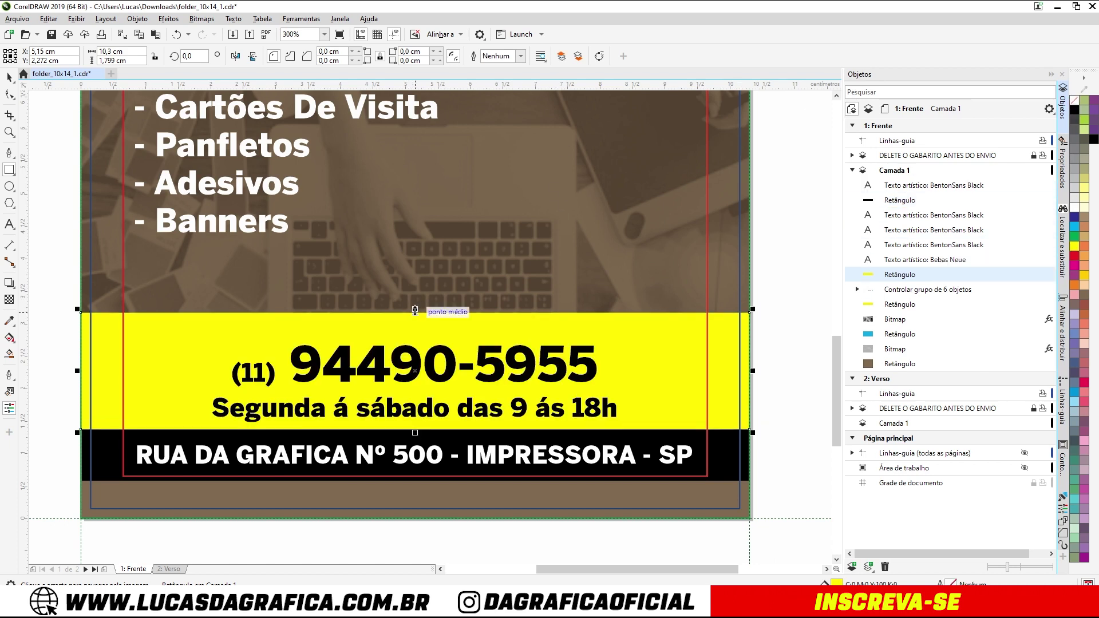
drag(415, 309, 417, 331)
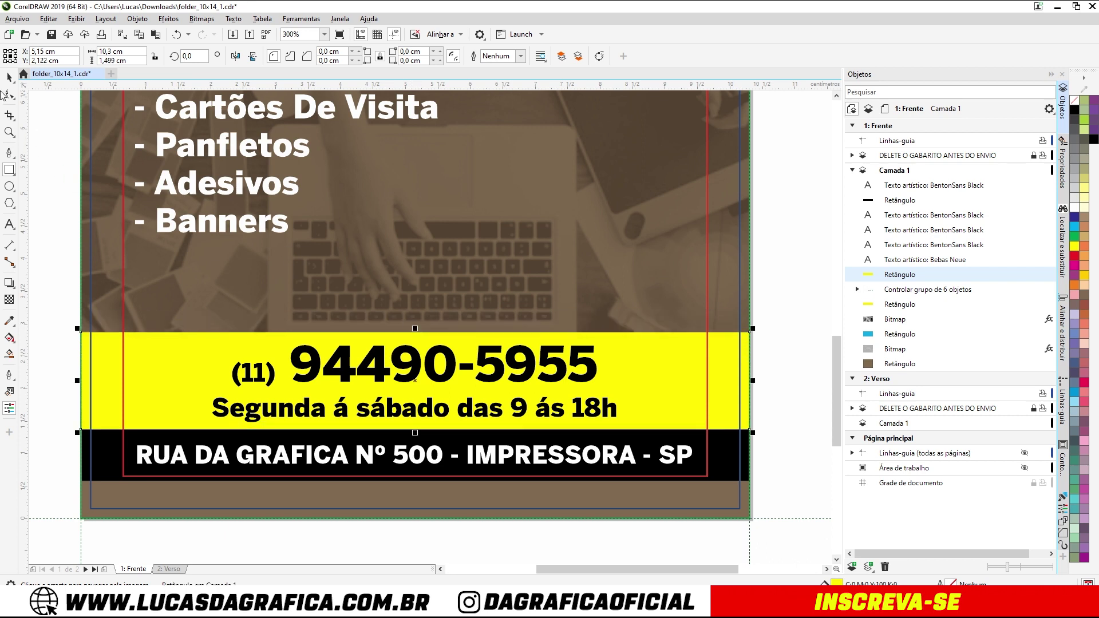
- Check the black address band, then zoom to review the whole flyer front
click(407, 480)
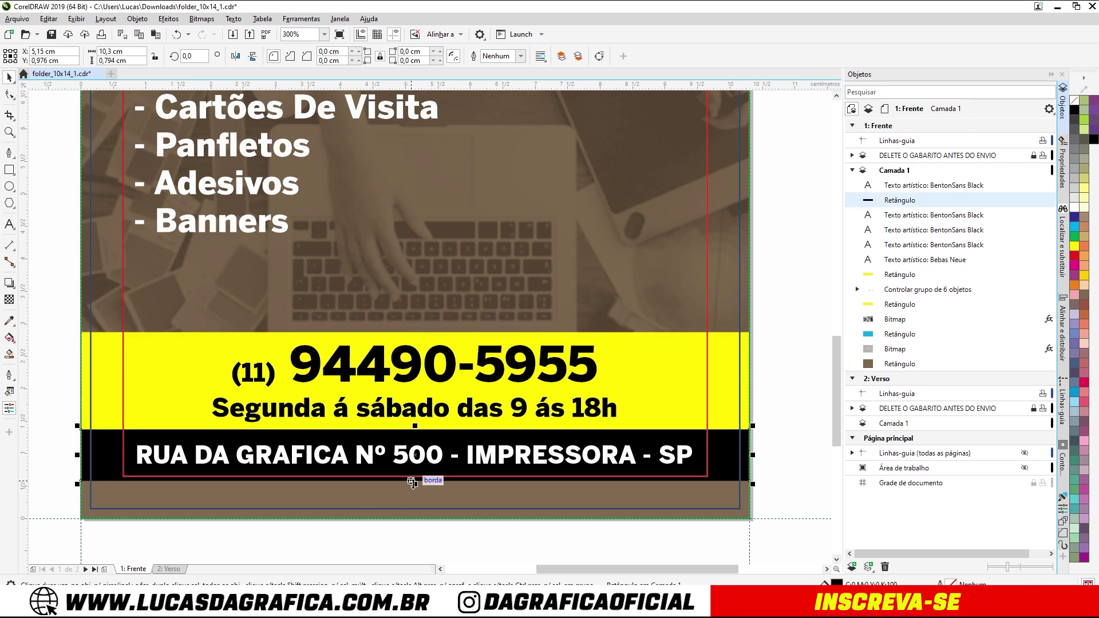
click(500, 544)
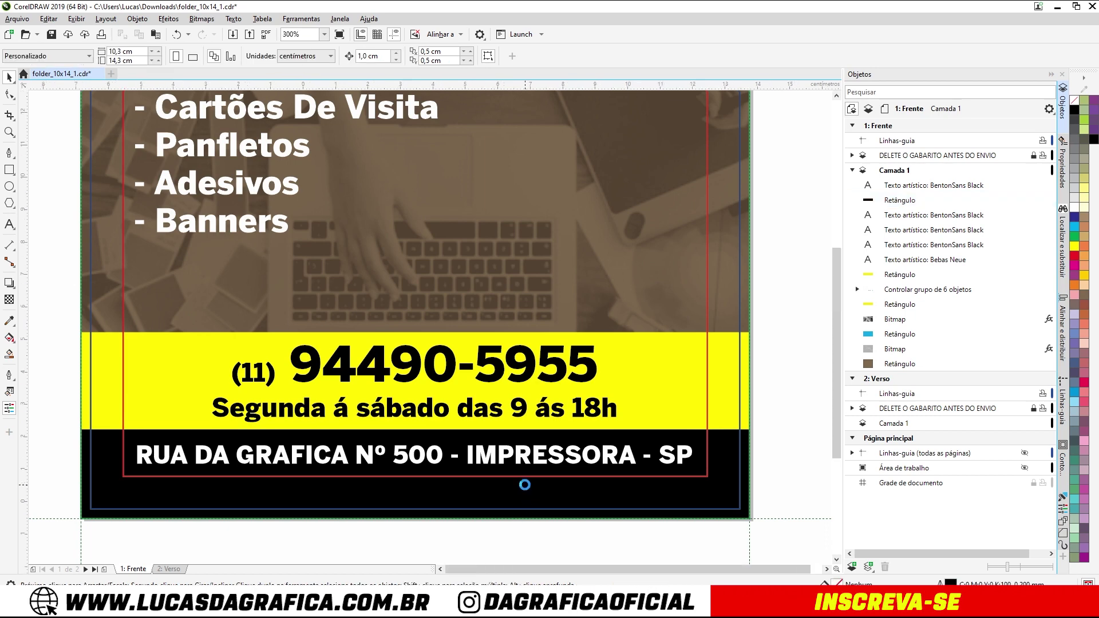
scroll(499, 544, down, 4)
scroll(417, 452, up, 2)
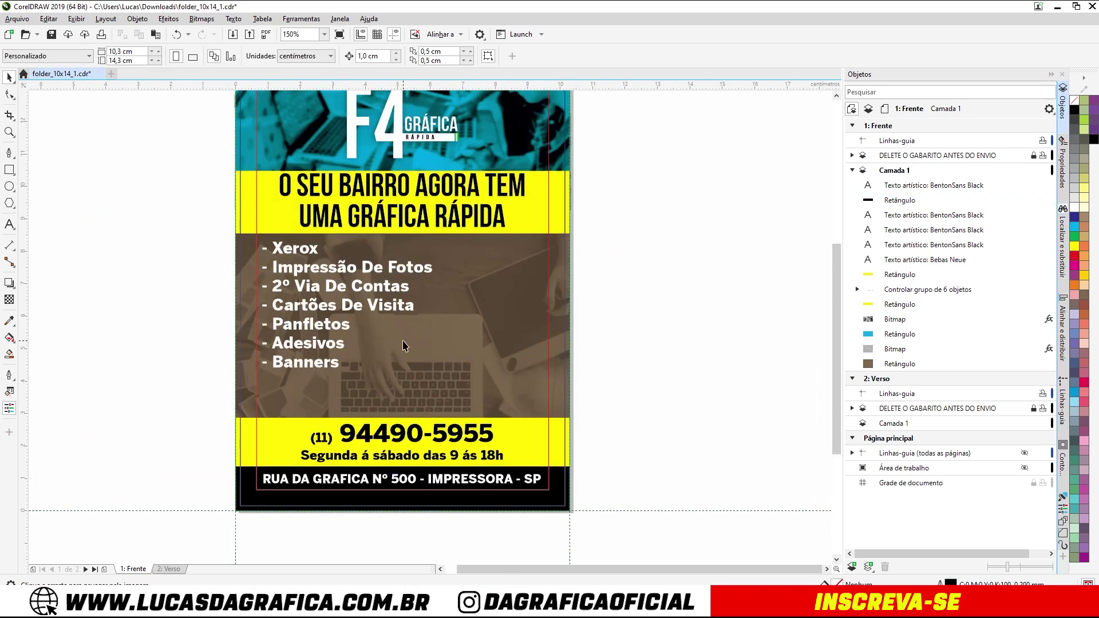
scroll(406, 343, up, 1)
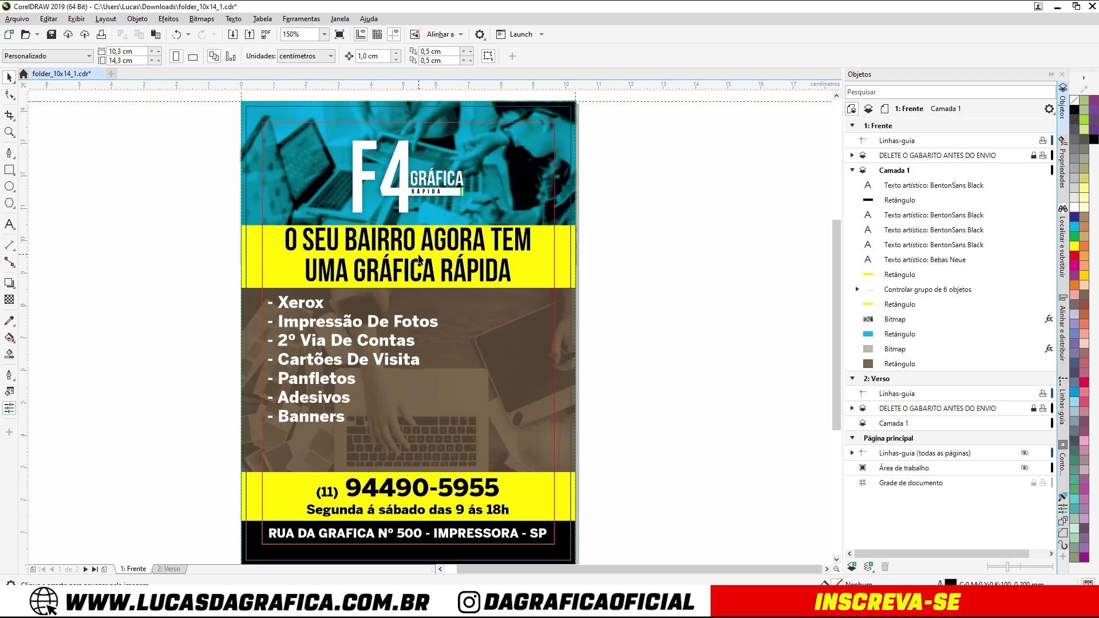
- Enlarge the F4 Gráfica logo and move it up into the top photo above the headline
click(403, 165)
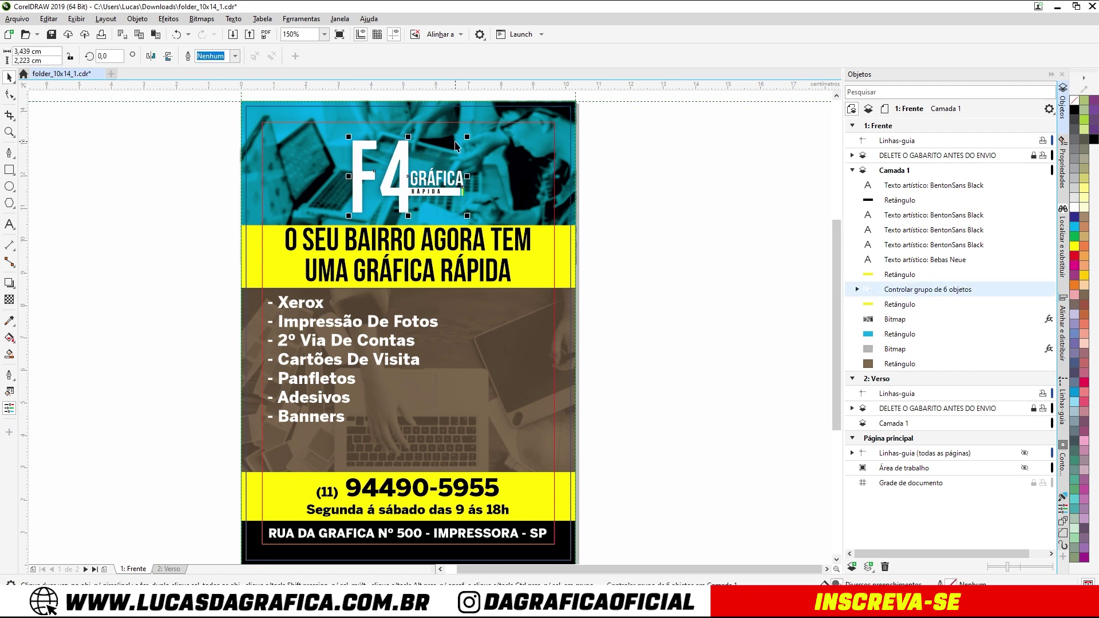
mouse_move(466, 136)
mouse_down()
mouse_move(488, 121)
mouse_move(472, 131)
mouse_up()
drag(400, 334, 400, 172)
click(651, 164)
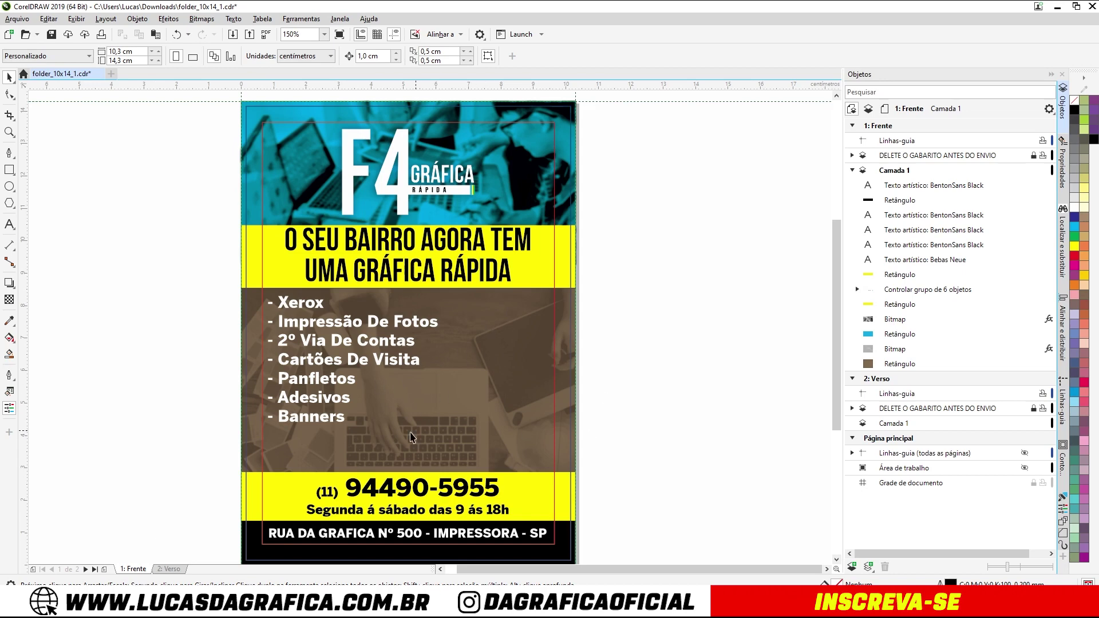
click(681, 322)
- Paste the business-card and pizza-flyer mockups and shift the pizza mockup right and down
key(ctrl+v)
scroll(682, 296, down, 5)
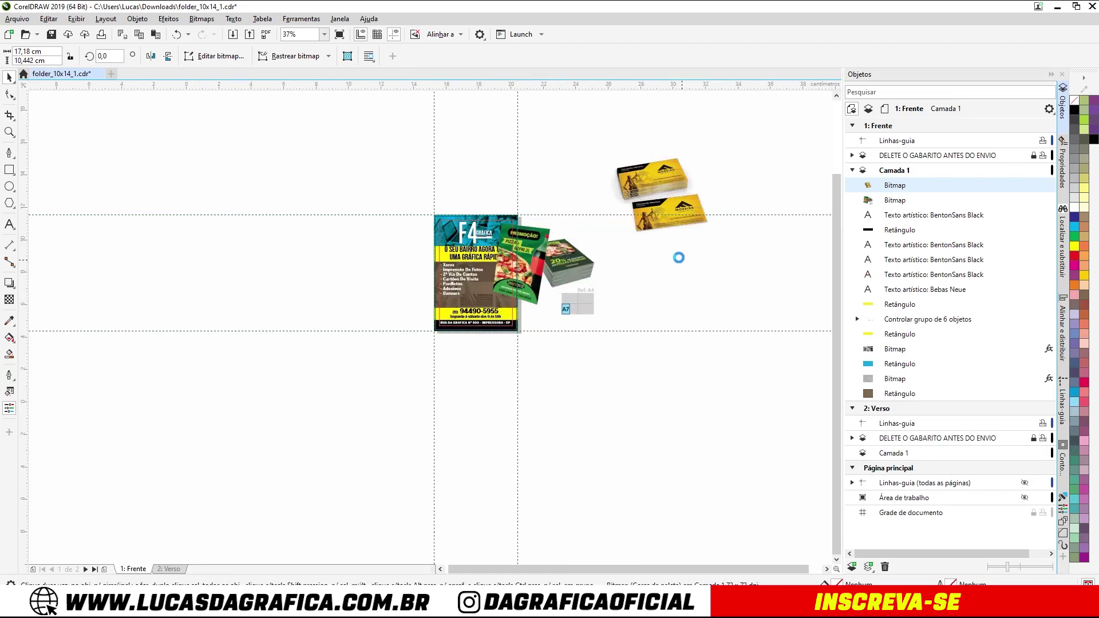
scroll(664, 229, up, 2)
click(408, 275)
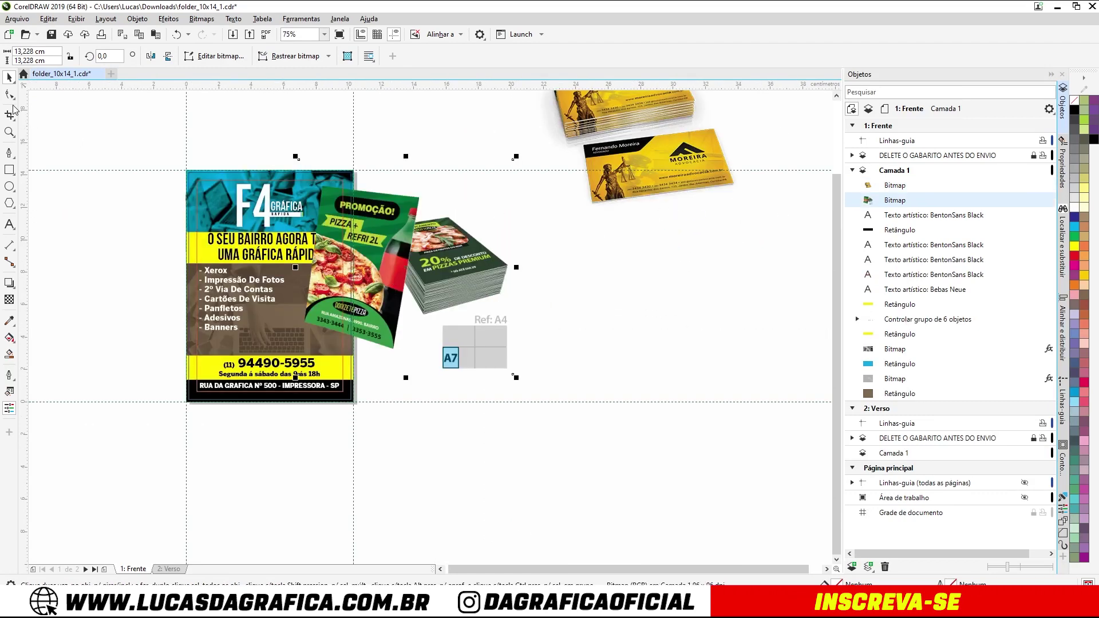
click(9, 94)
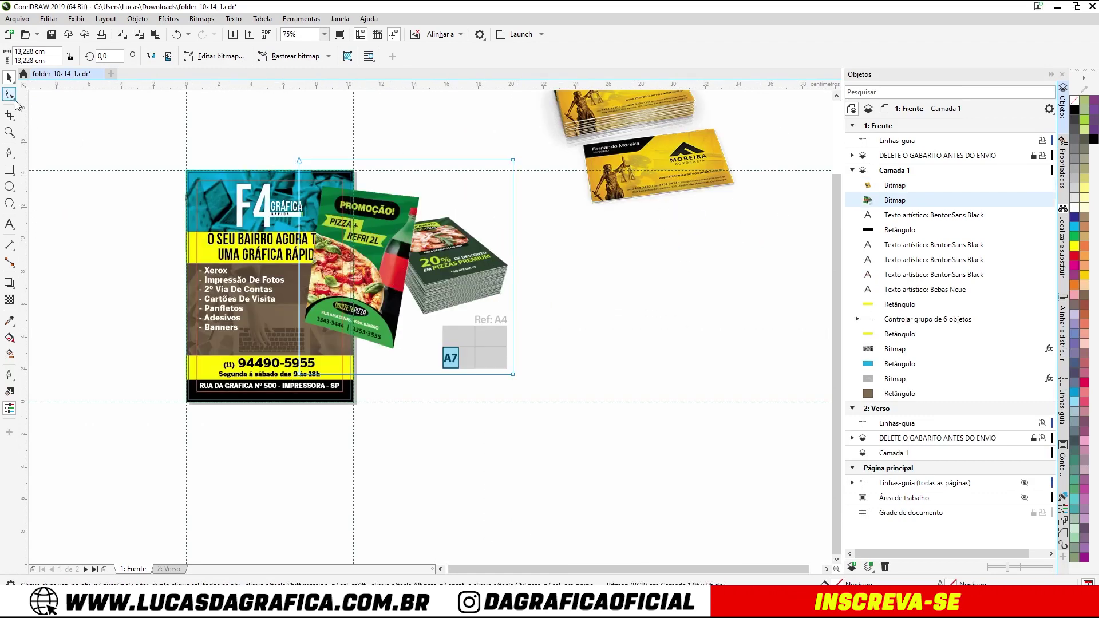
double_click(511, 293)
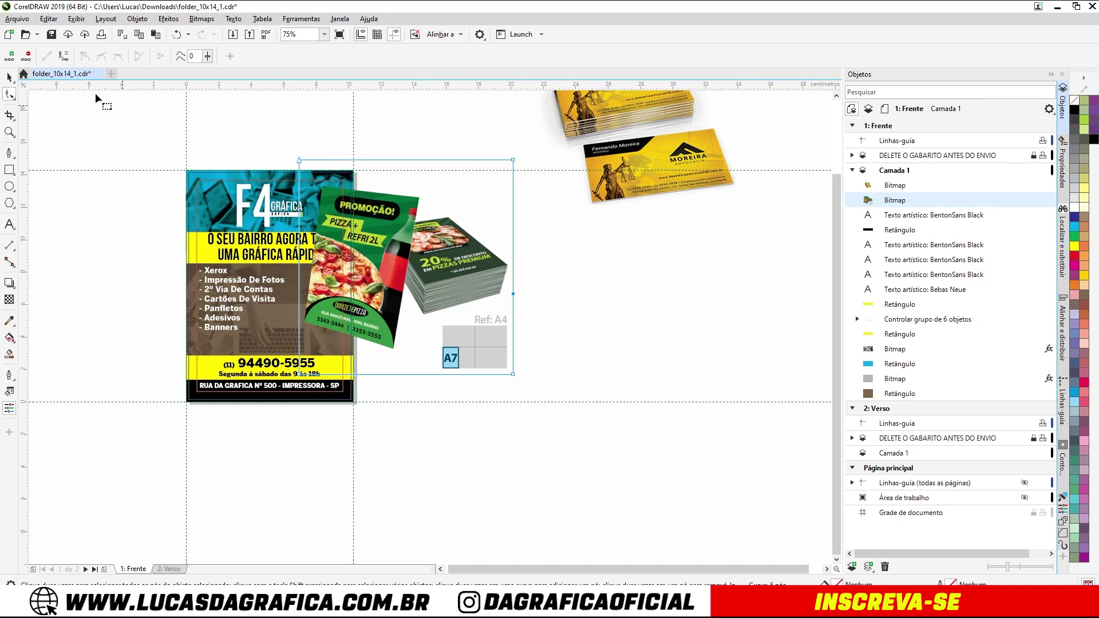
click(10, 76)
drag(405, 255, 472, 277)
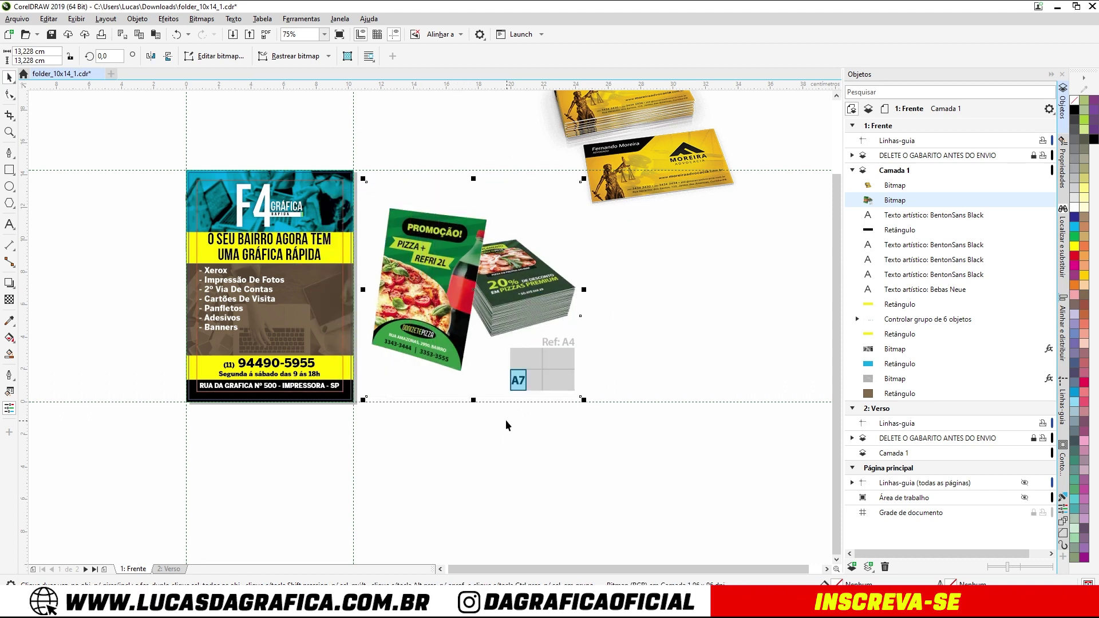
- Pull the pizza mockup's outline corners inward to cut away the A4/A7 reference graphic
click(10, 95)
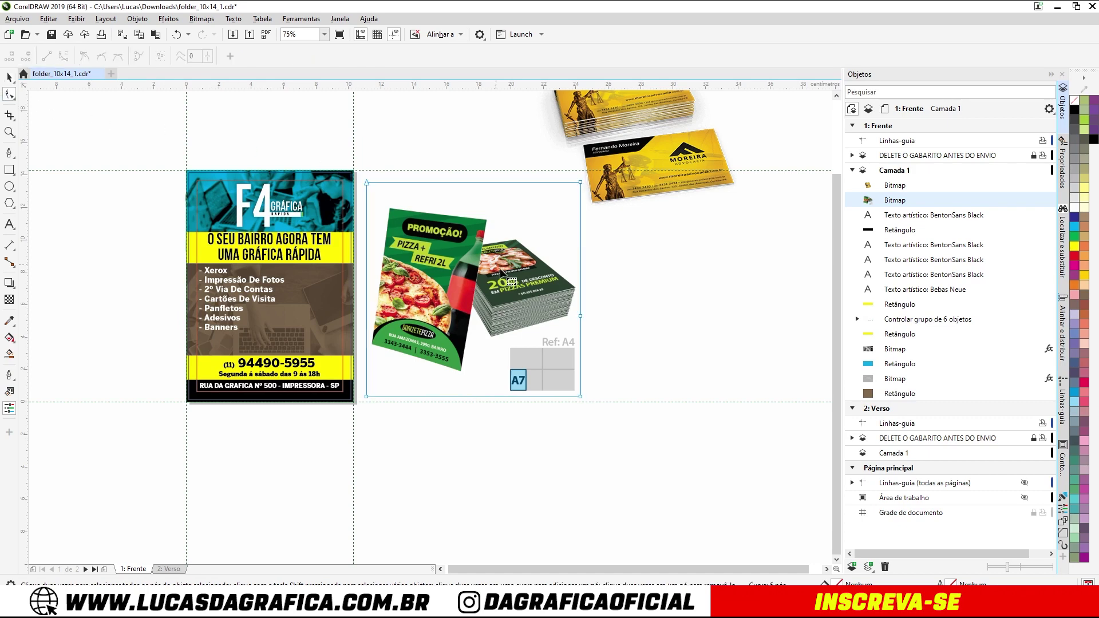
click(458, 396)
double_click(495, 396)
drag(580, 397, 496, 345)
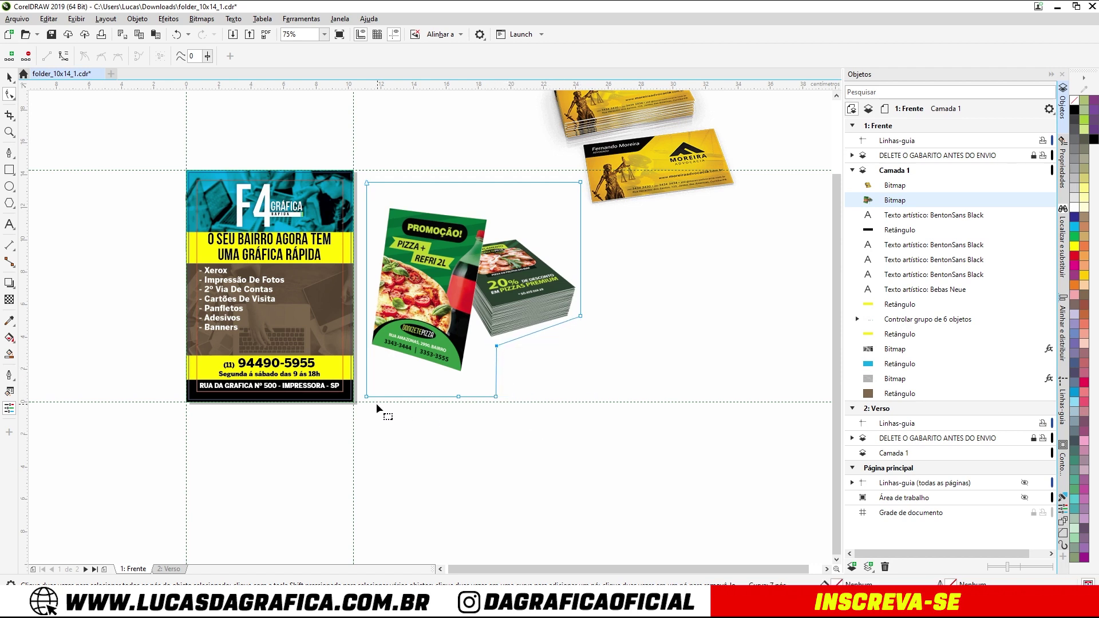
drag(367, 396, 367, 355)
drag(458, 397, 457, 380)
drag(367, 183, 384, 197)
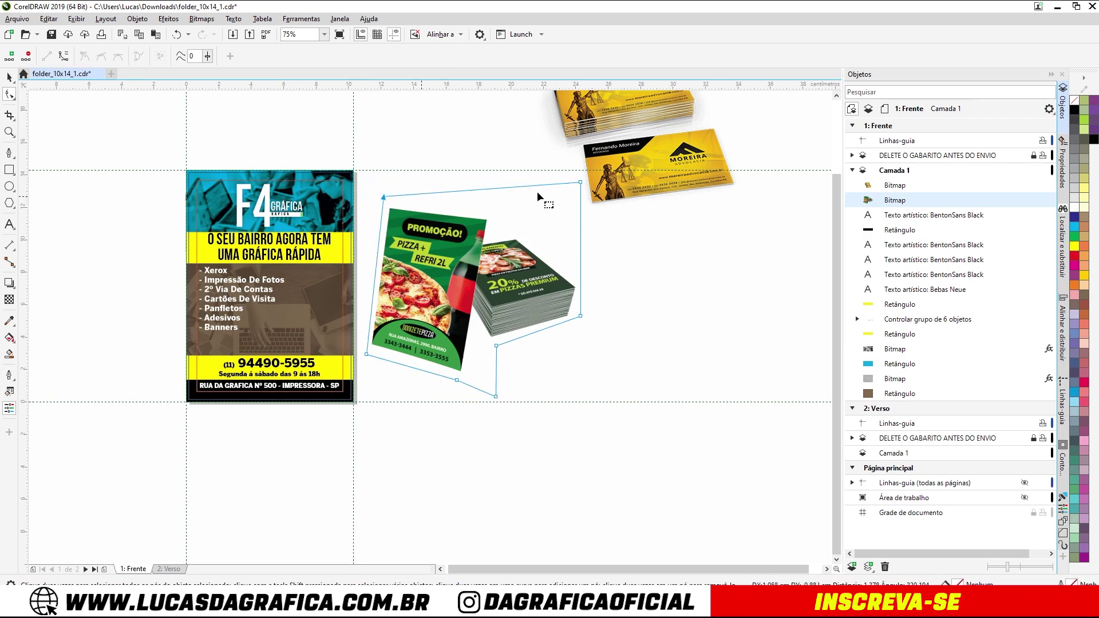
drag(580, 183, 563, 217)
- Add and lower top- and right-edge nodes to tighten the pizza mockup's crop around the flyer stacks
double_click(475, 205)
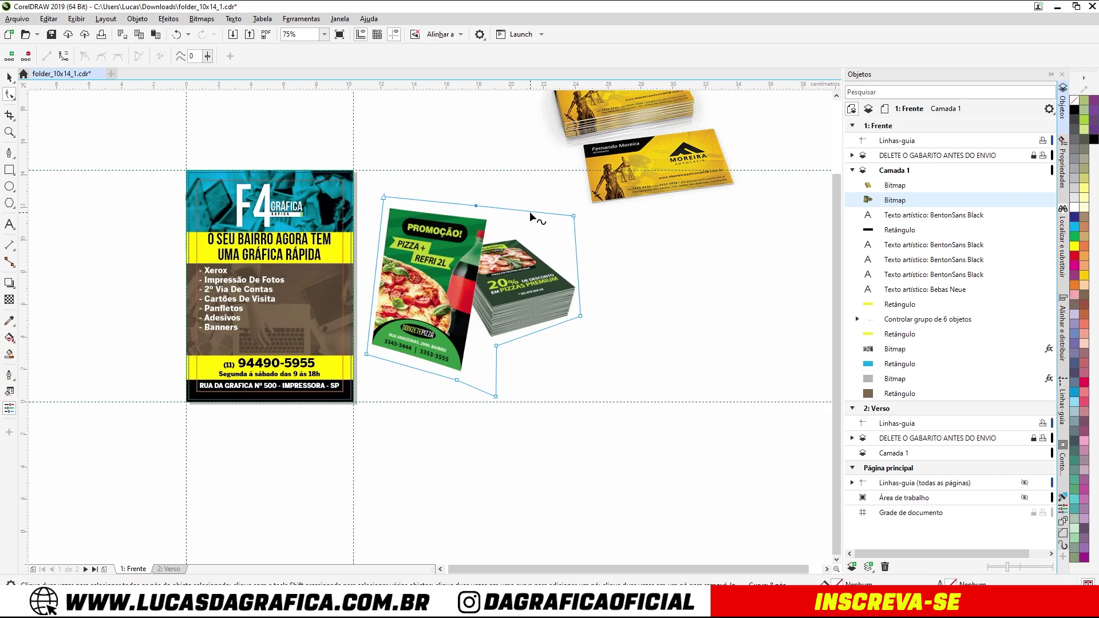
click(531, 212)
click(479, 221)
drag(506, 209, 498, 233)
drag(575, 217, 577, 258)
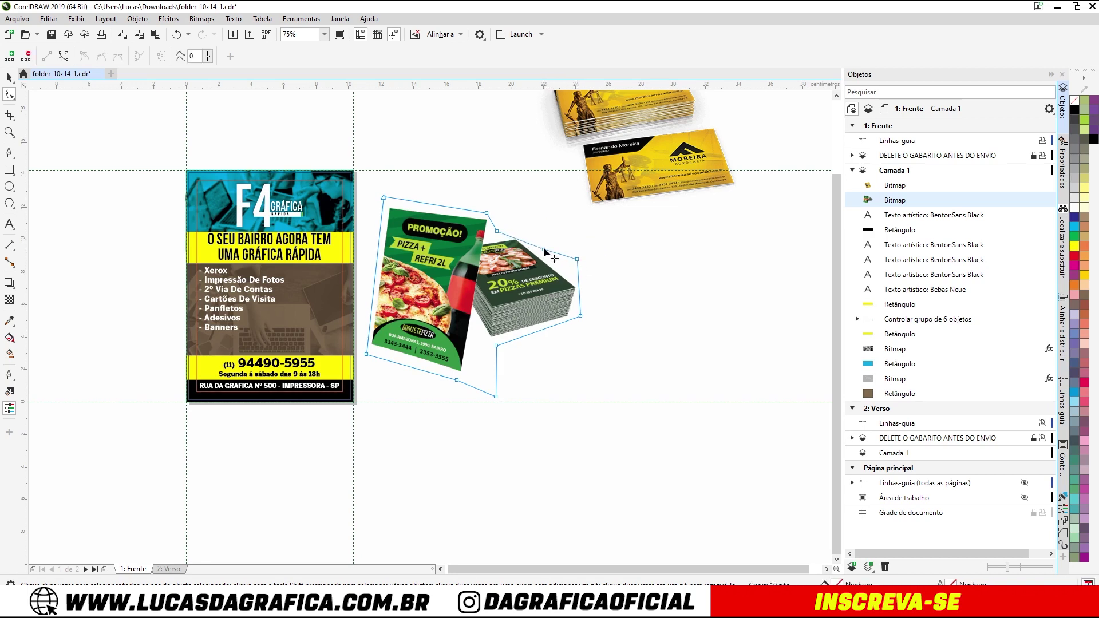
double_click(558, 252)
drag(558, 253, 560, 270)
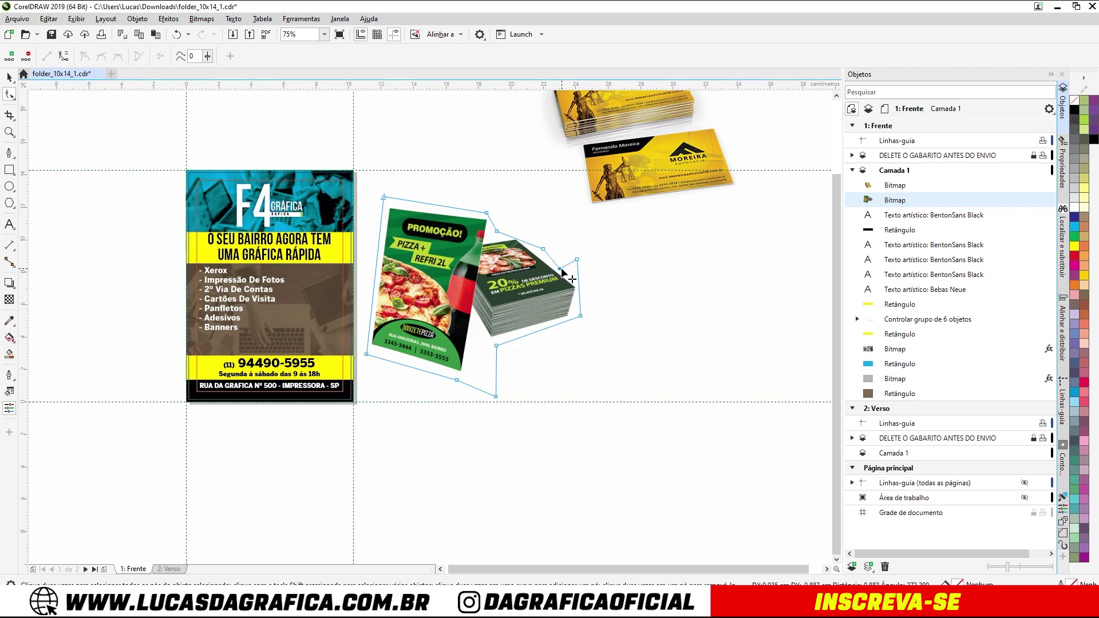
key(space)
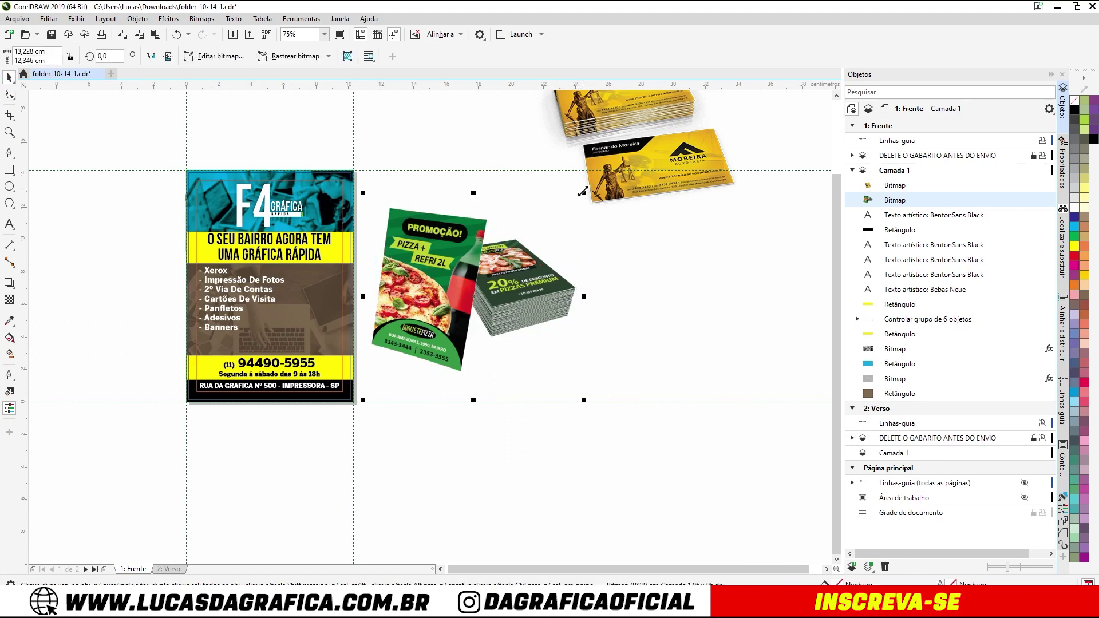
- Shrink the pizza-flyer mockup, move it onto the flyer and enlarge it slightly
drag(584, 193, 338, 324)
scroll(338, 324, up, 3)
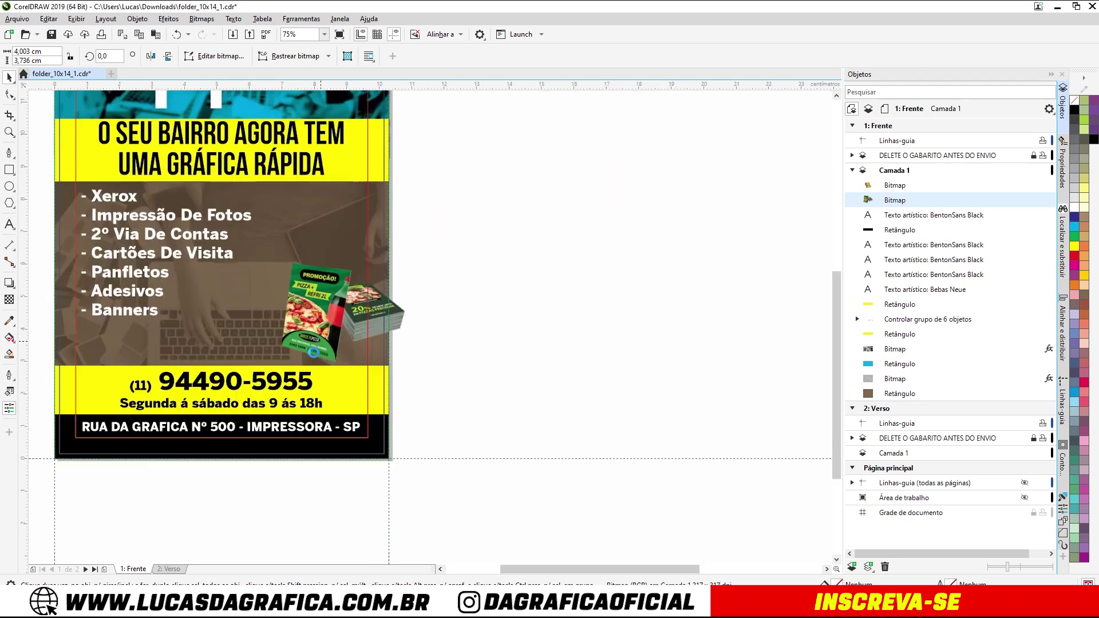
scroll(431, 334, down, 2)
scroll(431, 334, up, 3)
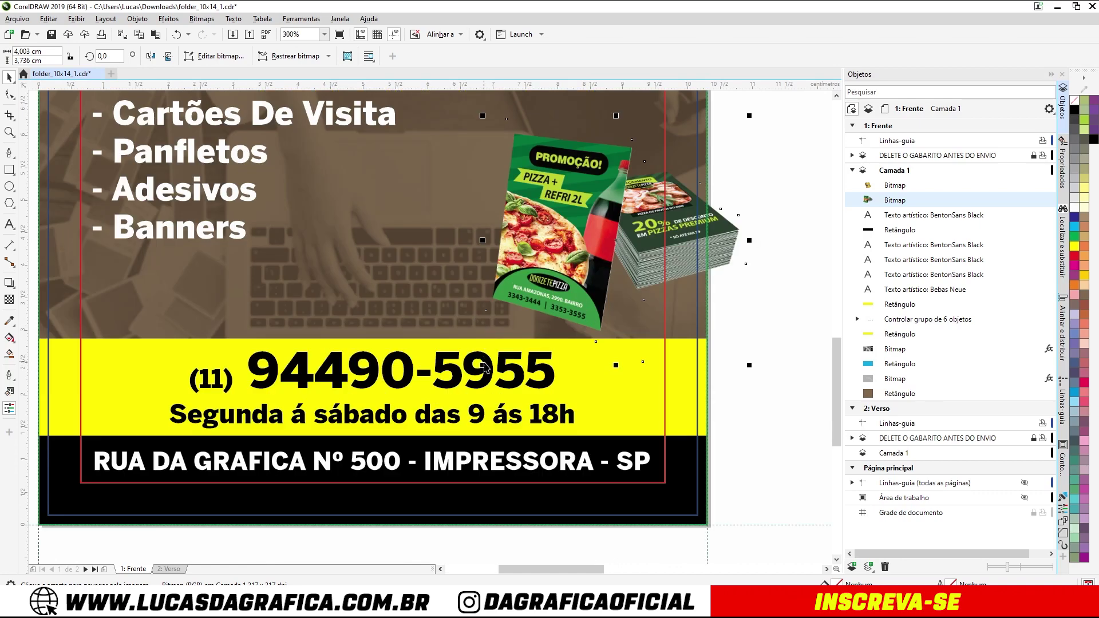
drag(485, 368, 439, 404)
scroll(675, 229, down, 3)
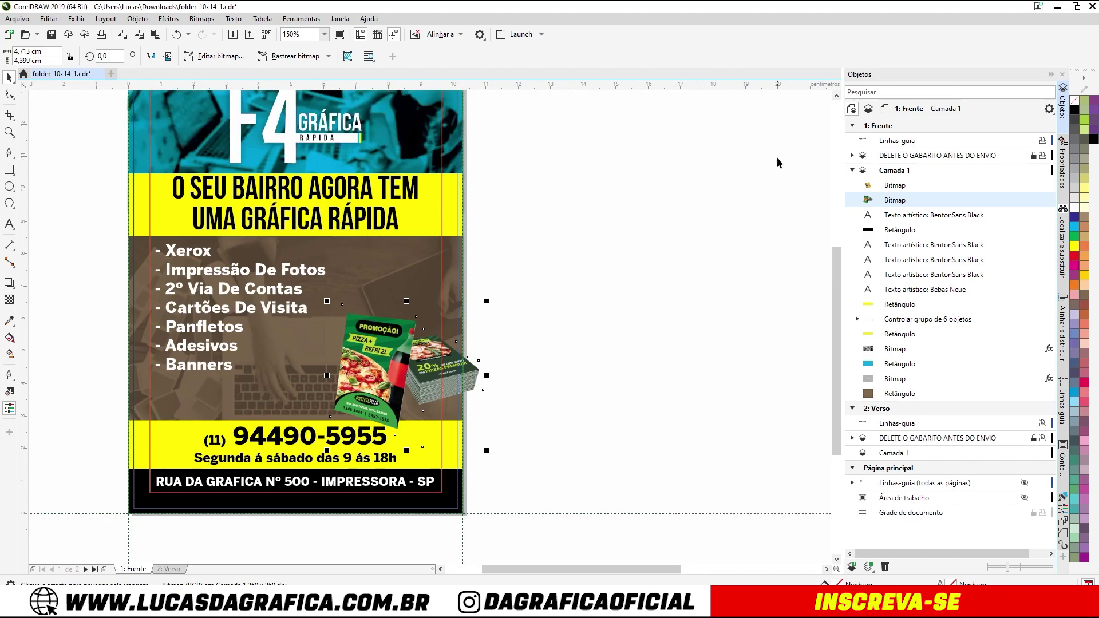
scroll(754, 174, down, 2)
- Shrink the business-card mockup and place it on the flyer's photo area
key(ctrl+v)
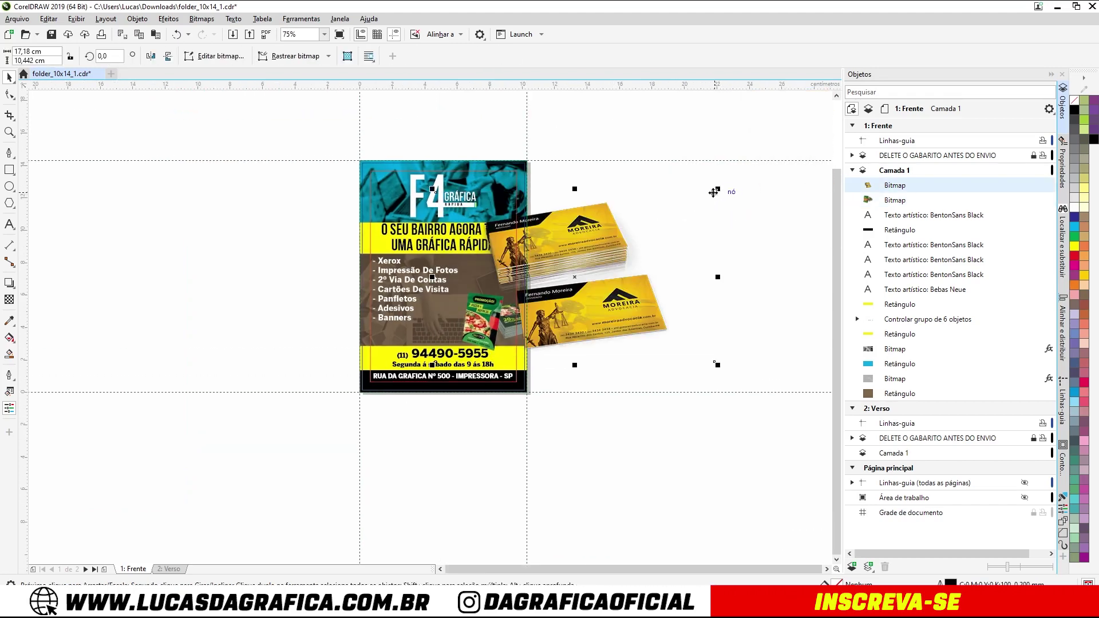
drag(717, 191, 509, 254)
drag(493, 338, 438, 324)
scroll(438, 324, up, 3)
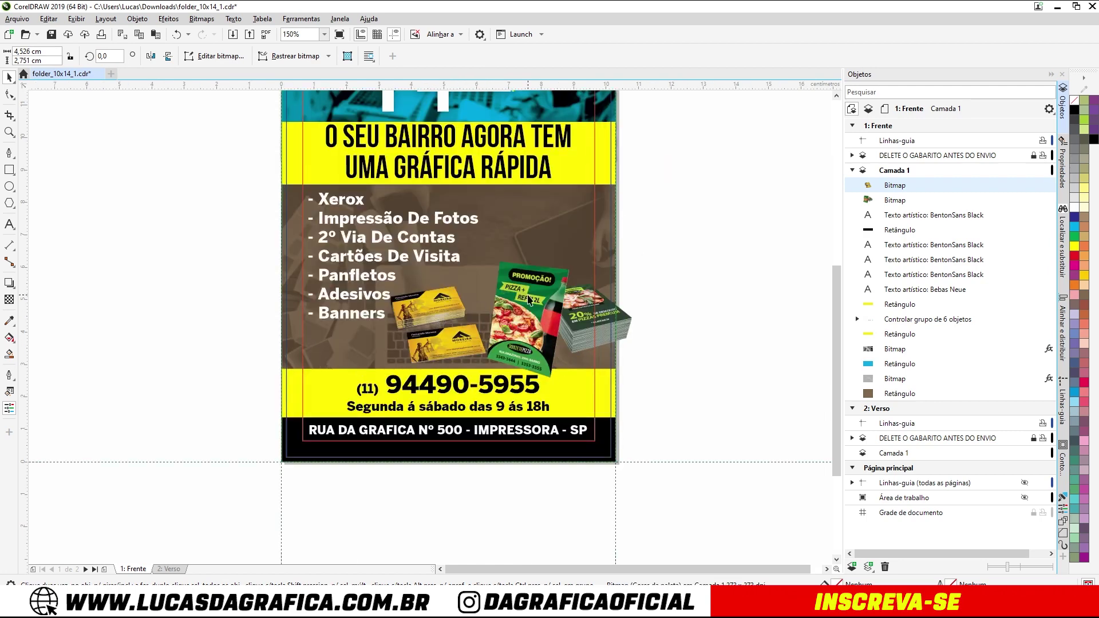
- Fine-tune both mockups: enlarge and nudge the pizza flyer left, and enlarge and nudge the business cards
click(531, 300)
drag(642, 251, 684, 207)
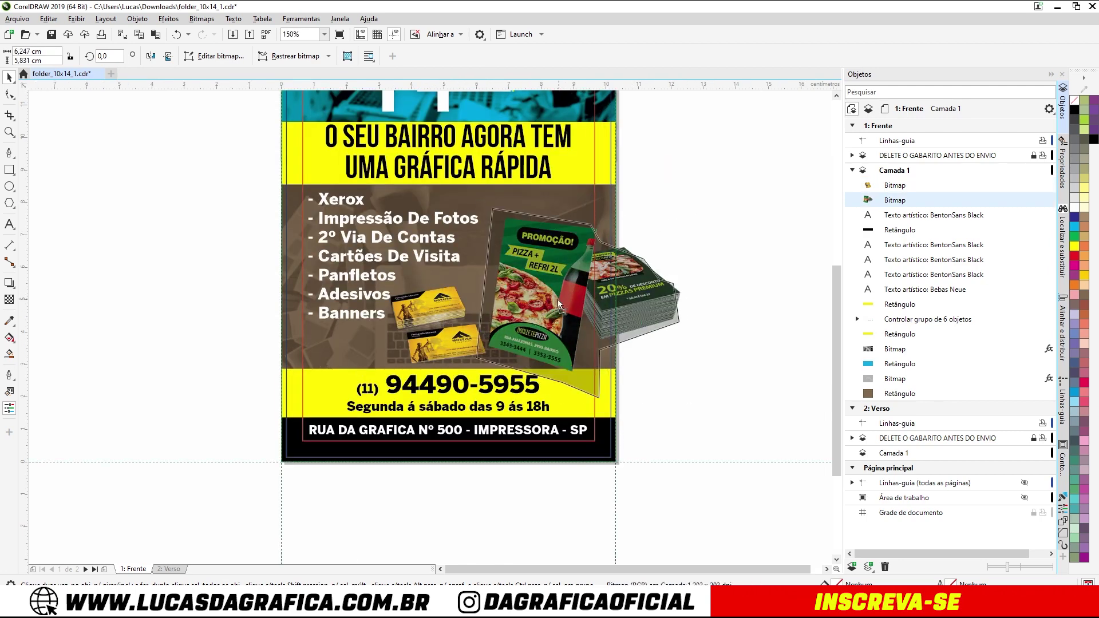
drag(556, 299, 548, 301)
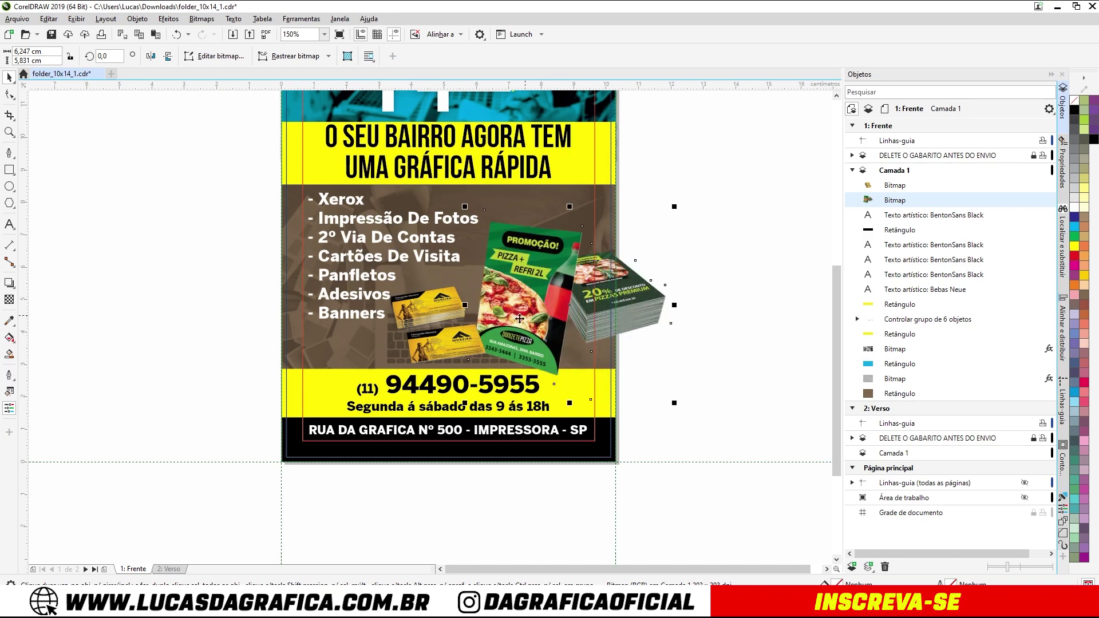
click(450, 343)
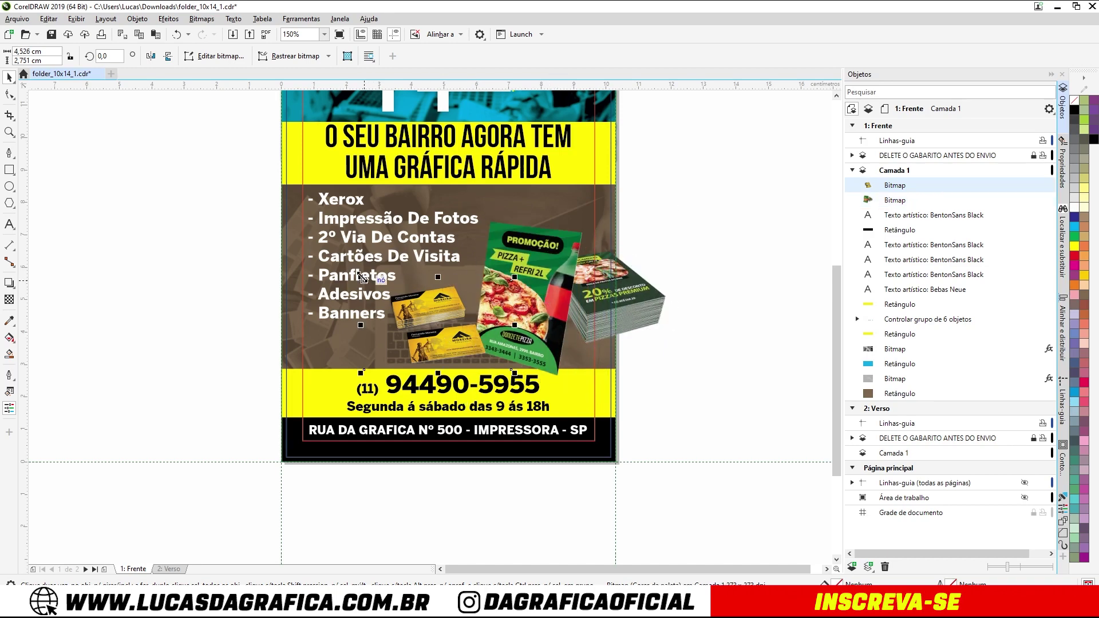
drag(360, 277, 351, 270)
drag(452, 321, 462, 324)
click(657, 188)
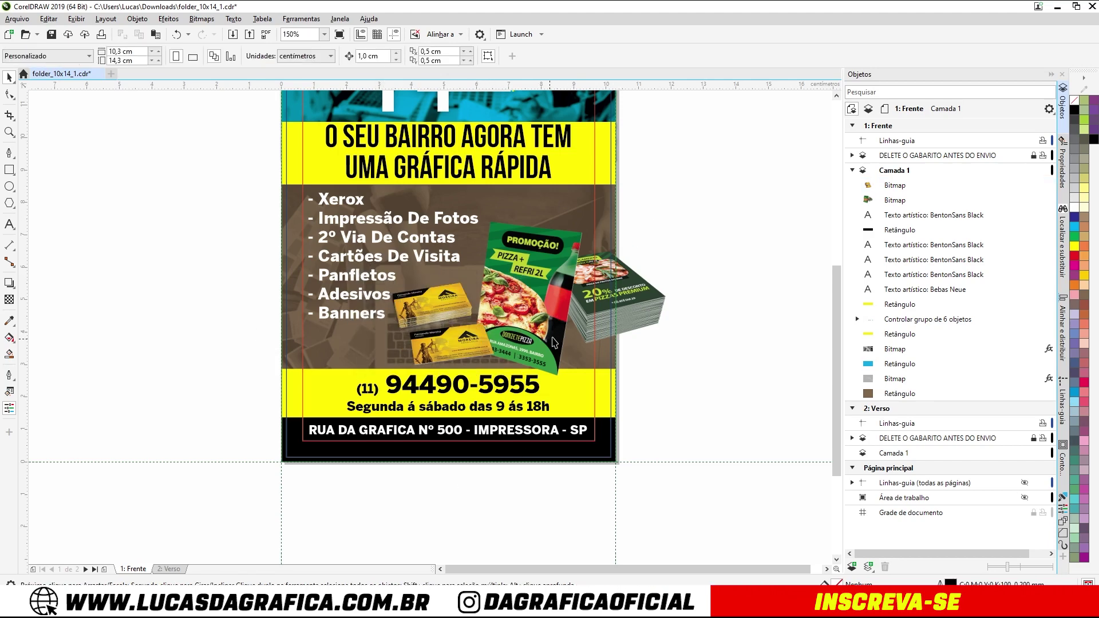
- Select the service list text, then clear the selection
click(342, 258)
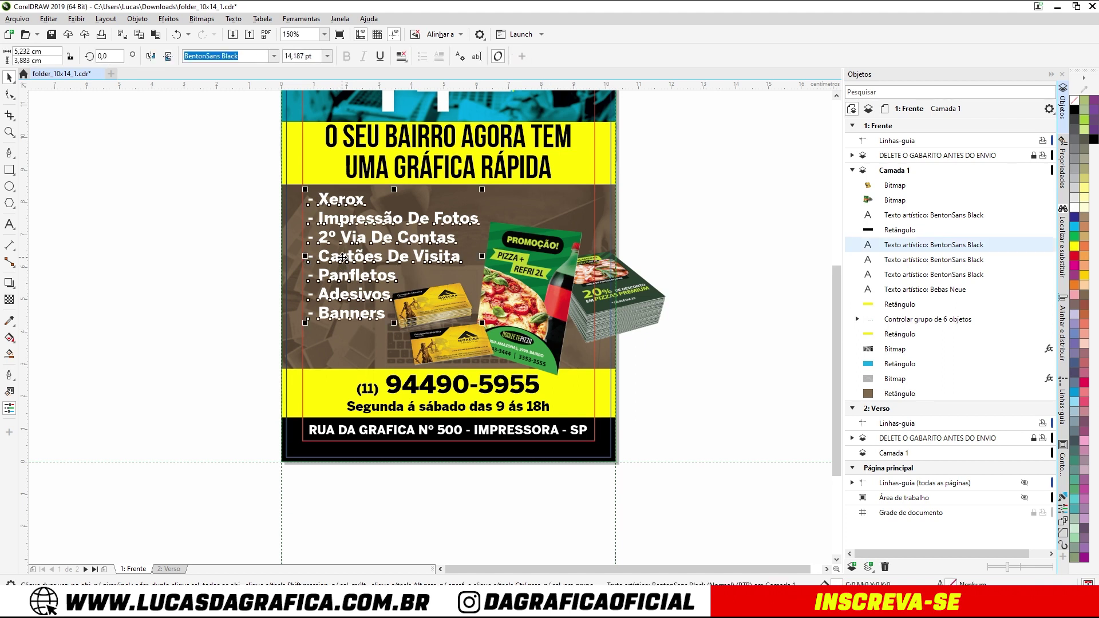
scroll(576, 309, up, 2)
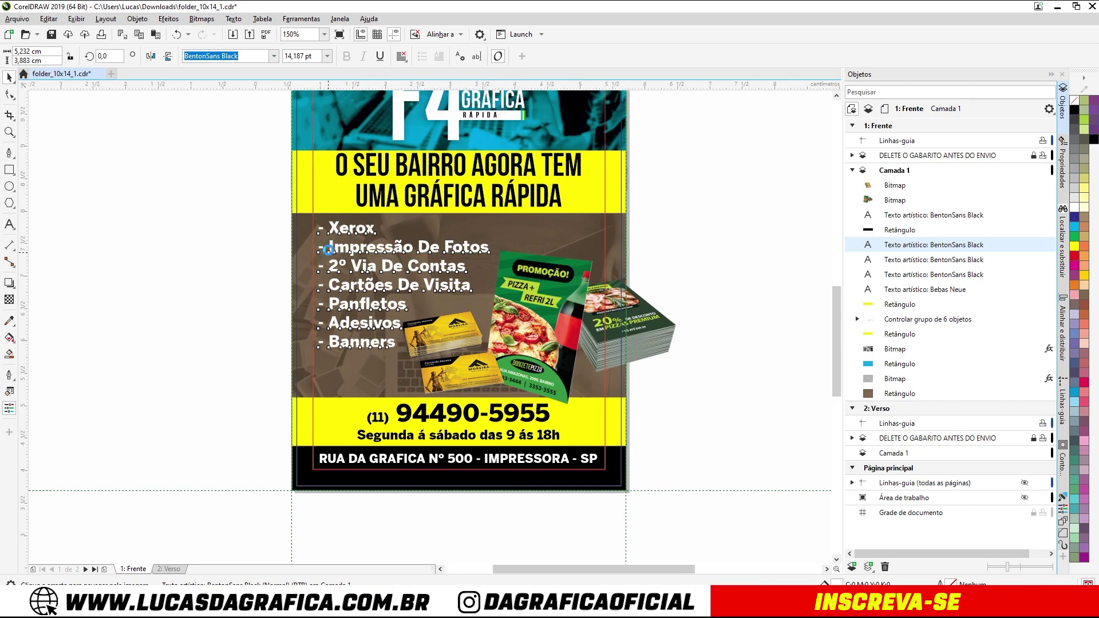
scroll(330, 249, up, 3)
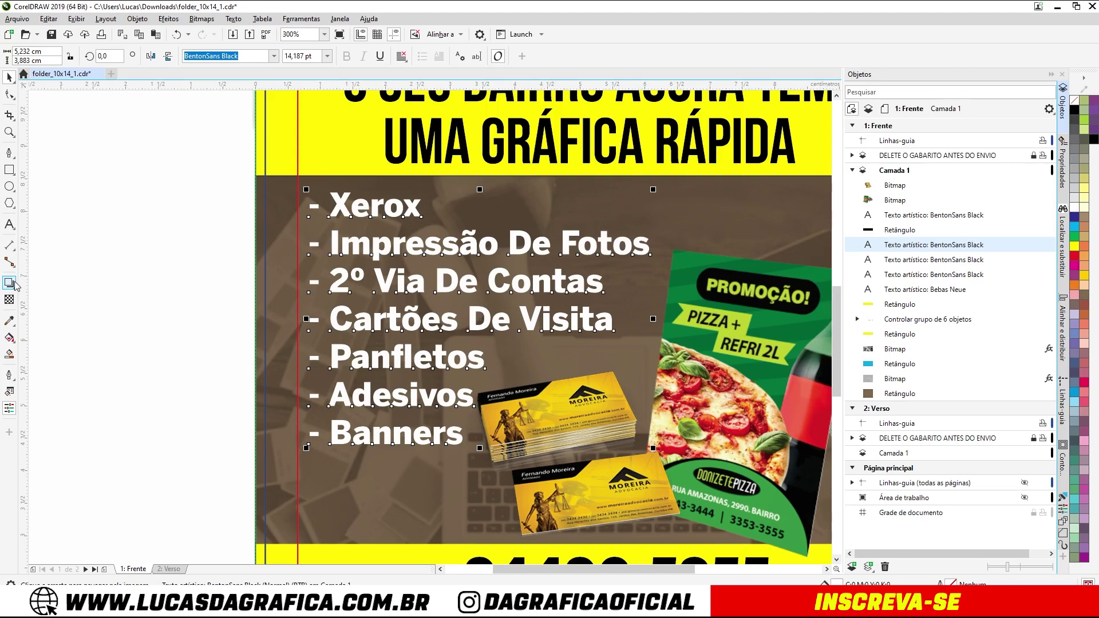
click(149, 215)
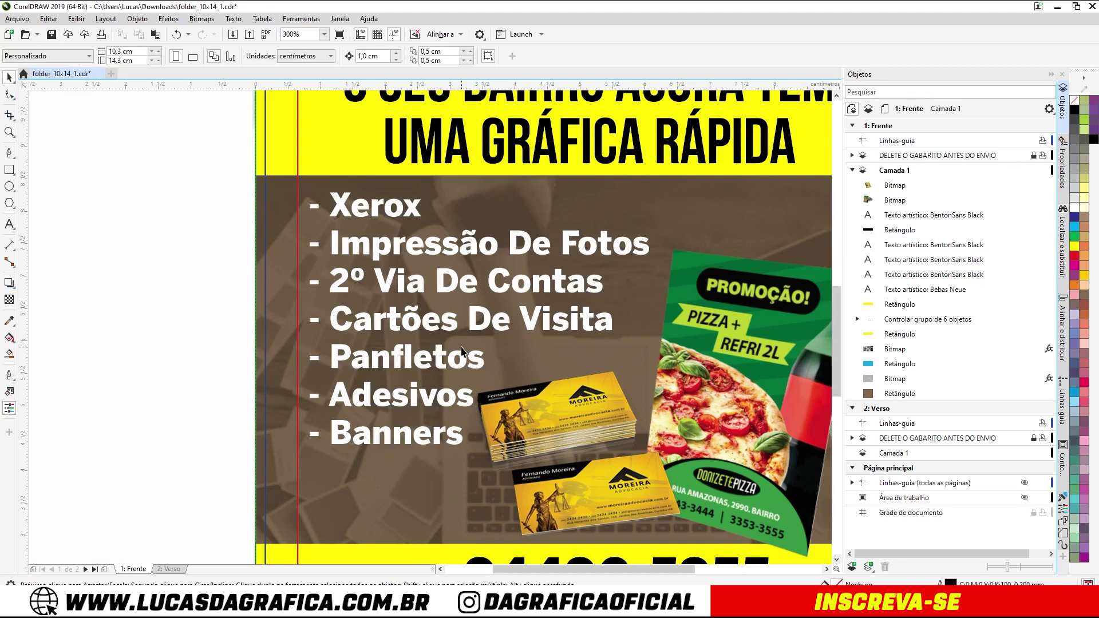
scroll(463, 351, down, 3)
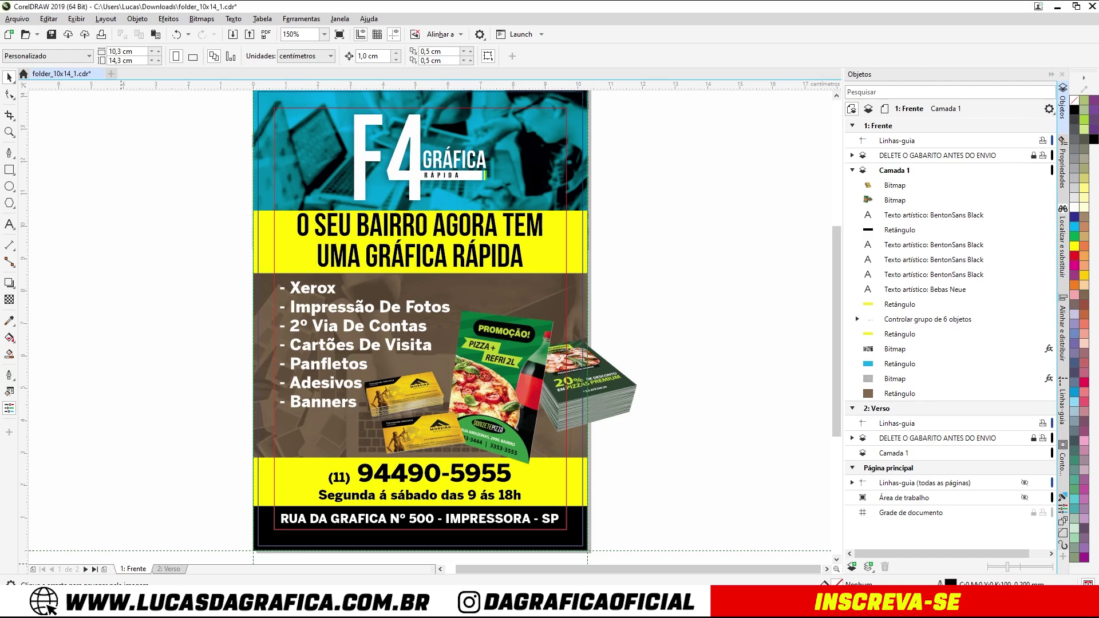
key(ctrl+v)
scroll(613, 276, down, 3)
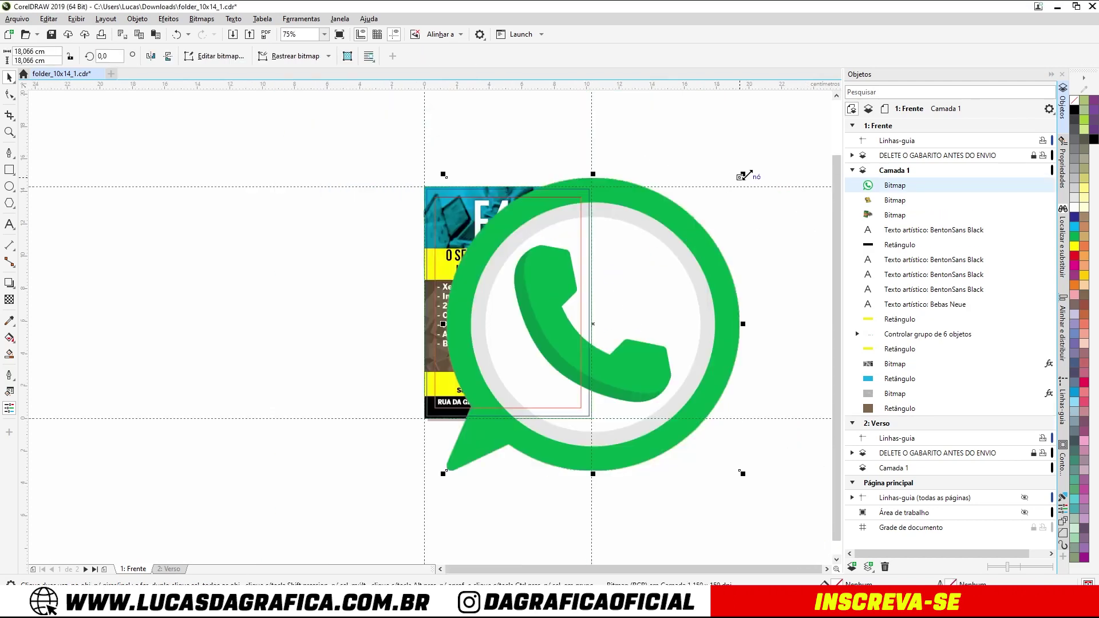
drag(741, 172, 494, 408)
scroll(495, 405, up, 3)
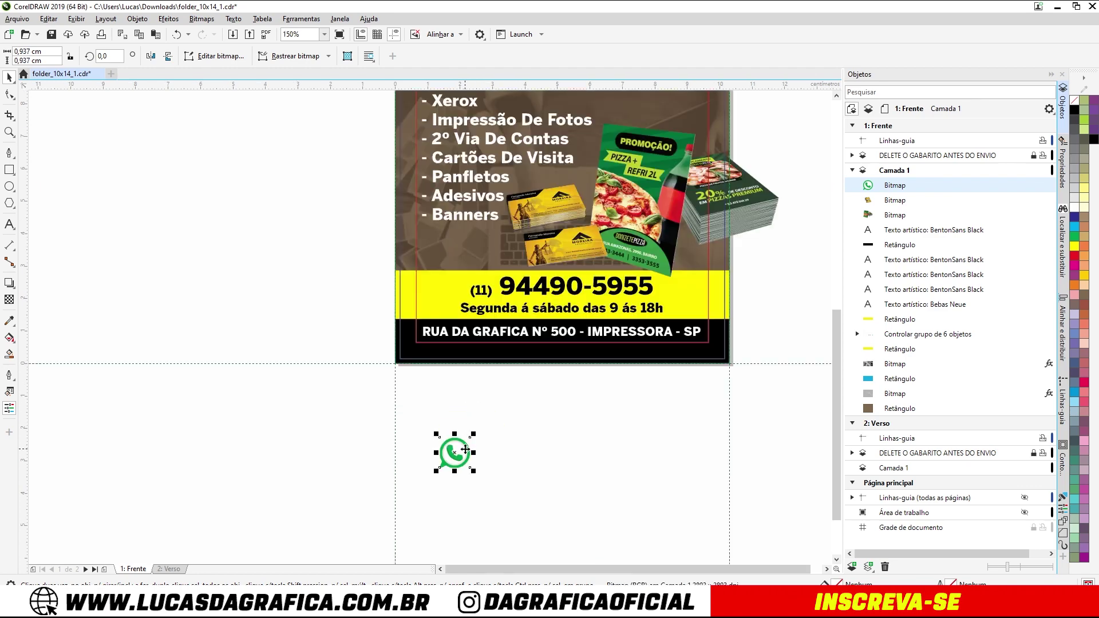
drag(455, 452, 678, 281)
scroll(678, 282, up, 4)
drag(709, 229, 681, 258)
- Check the WhatsApp icon and pizza-card mockup by selecting each, then deselect everything
scroll(646, 299, down, 3)
scroll(646, 299, down, 3)
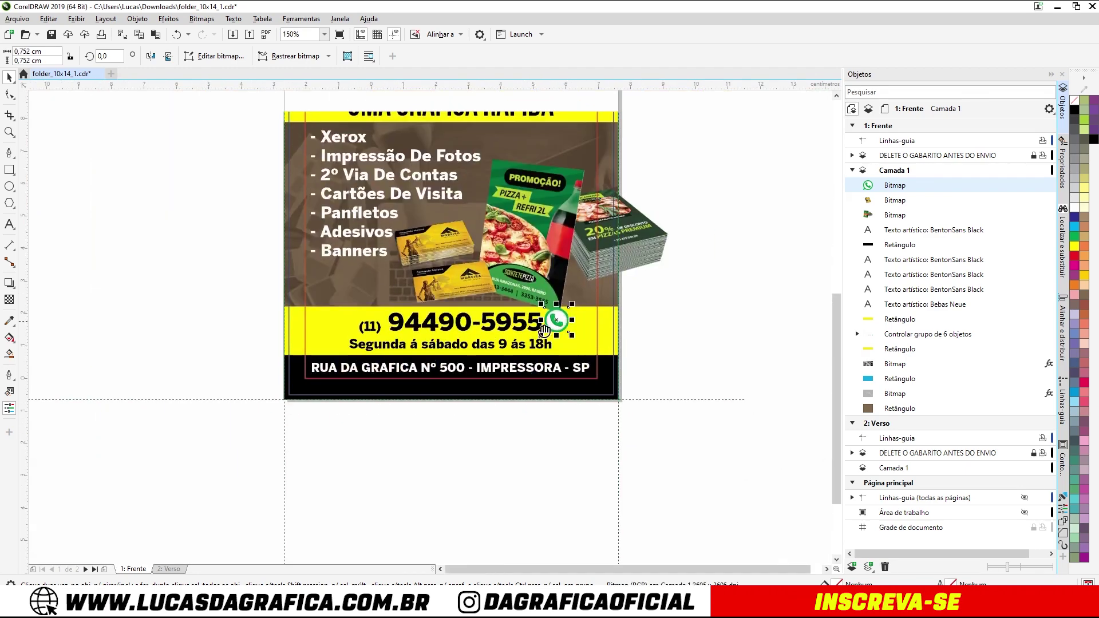
click(559, 307)
scroll(458, 335, up, 3)
click(458, 335)
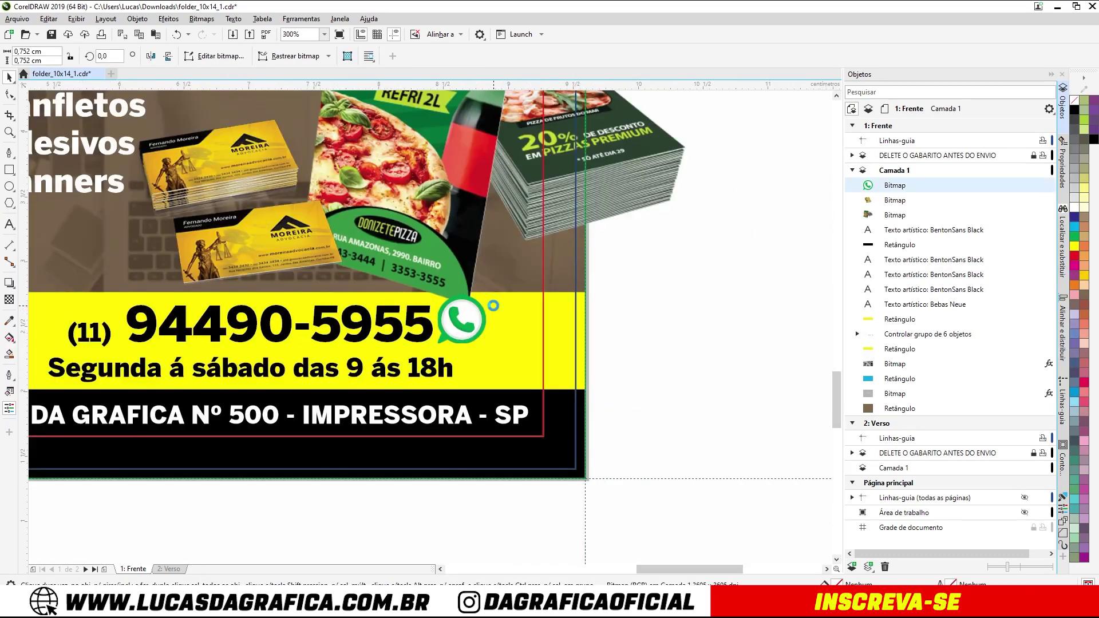
scroll(458, 335, up, 2)
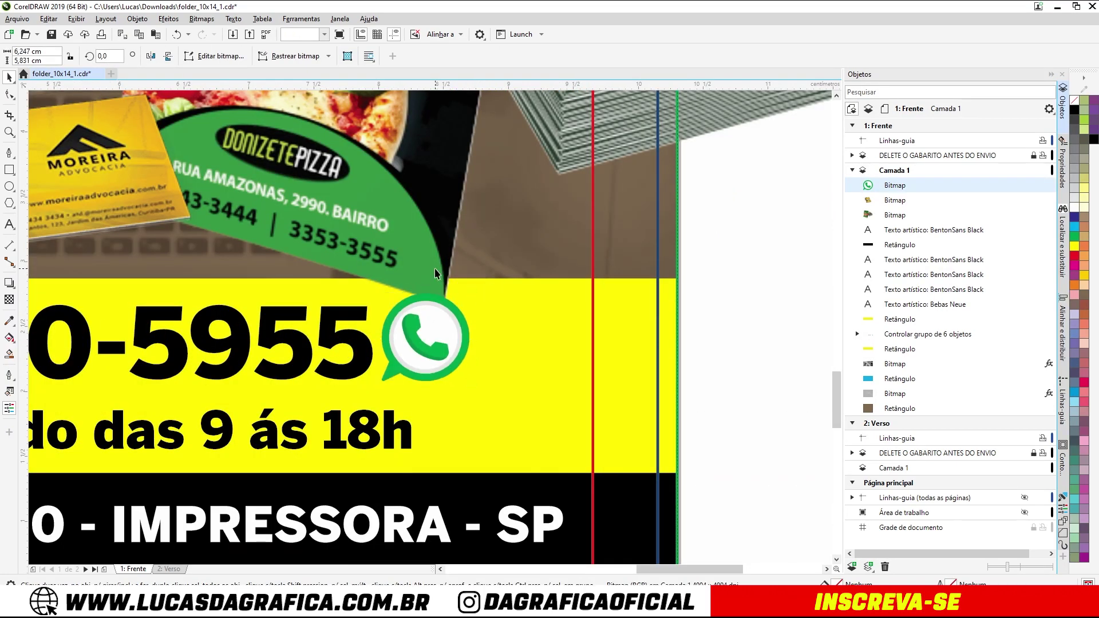
click(437, 253)
click(437, 251)
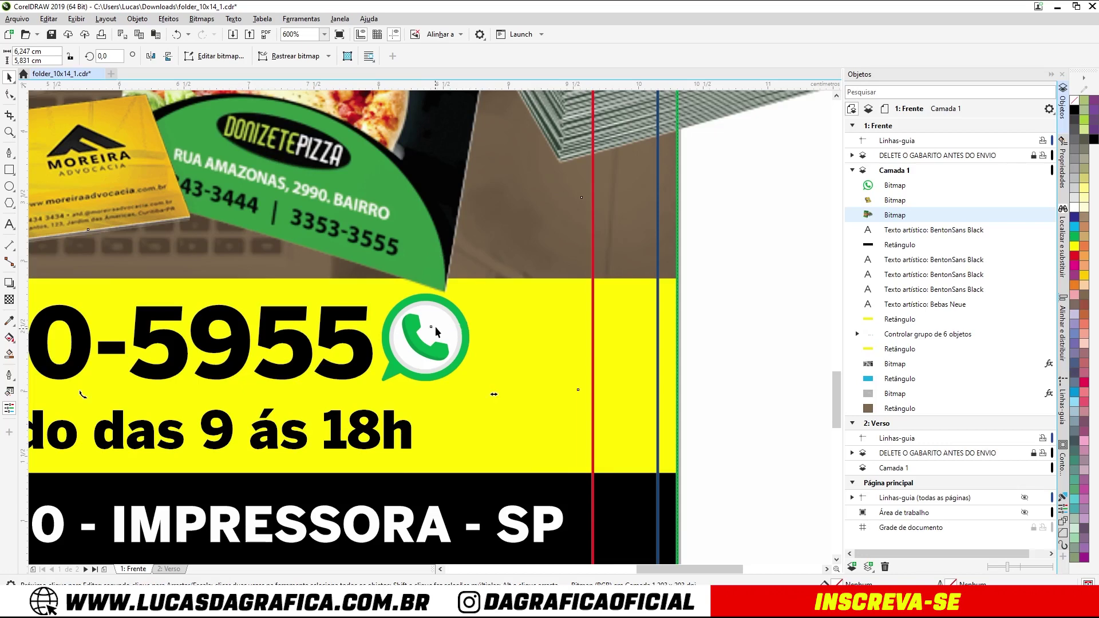
scroll(589, 330, down, 4)
click(706, 281)
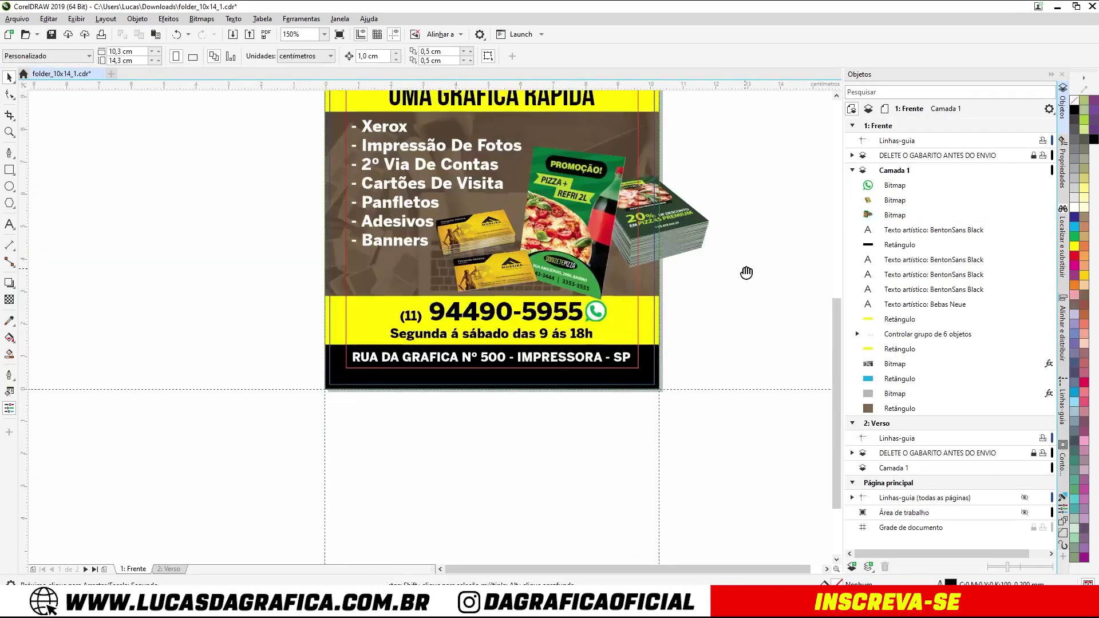
scroll(642, 302, down, 2)
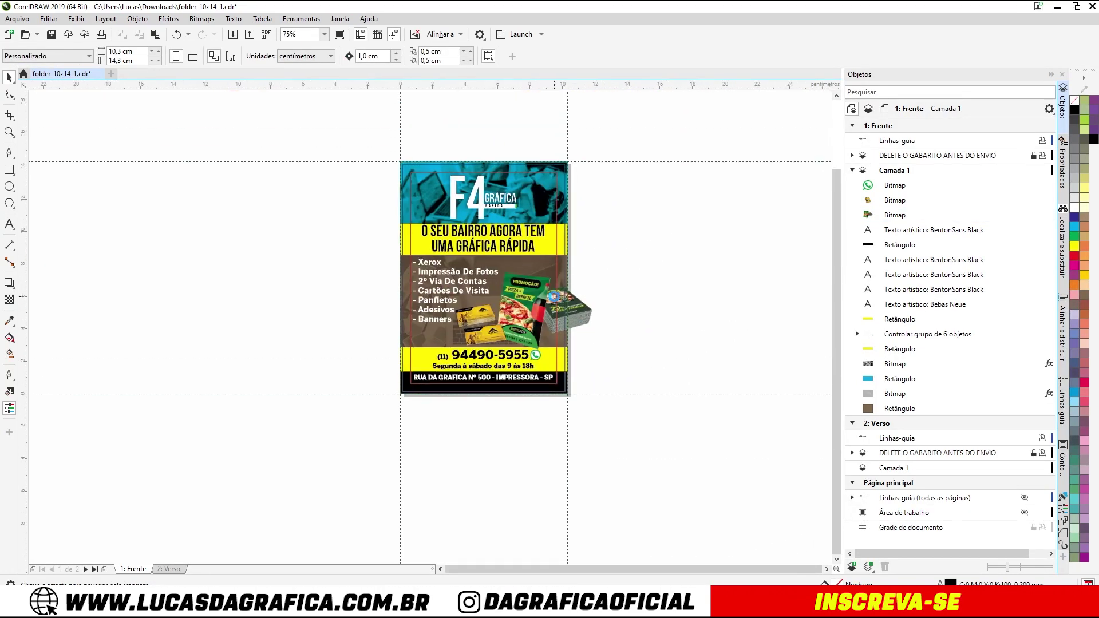
scroll(464, 234, up, 2)
click(463, 232)
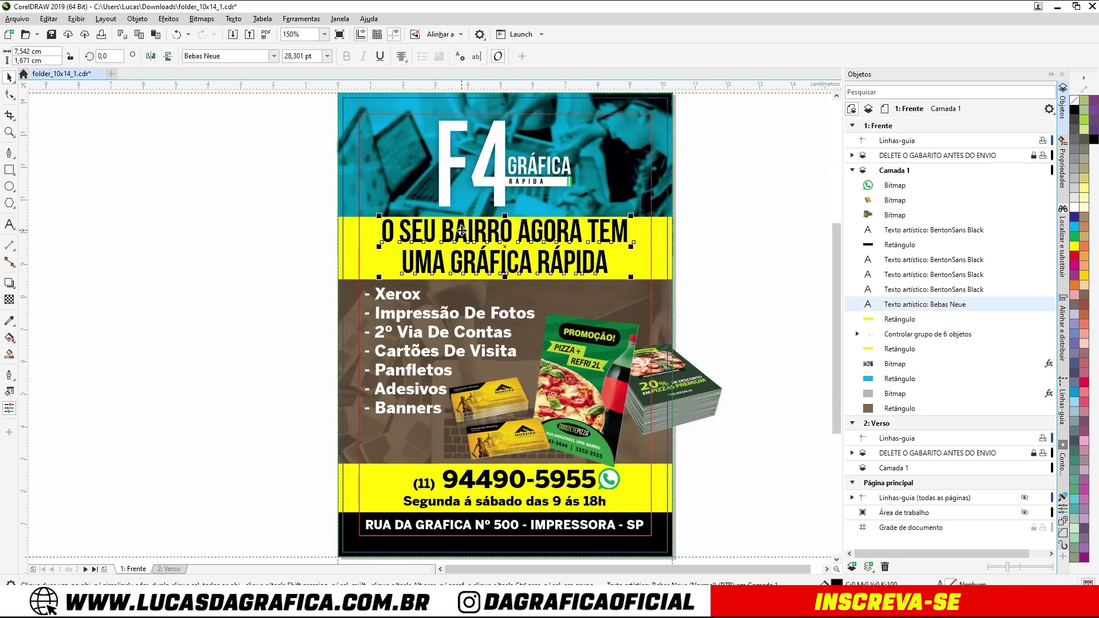
shift+click(641, 232)
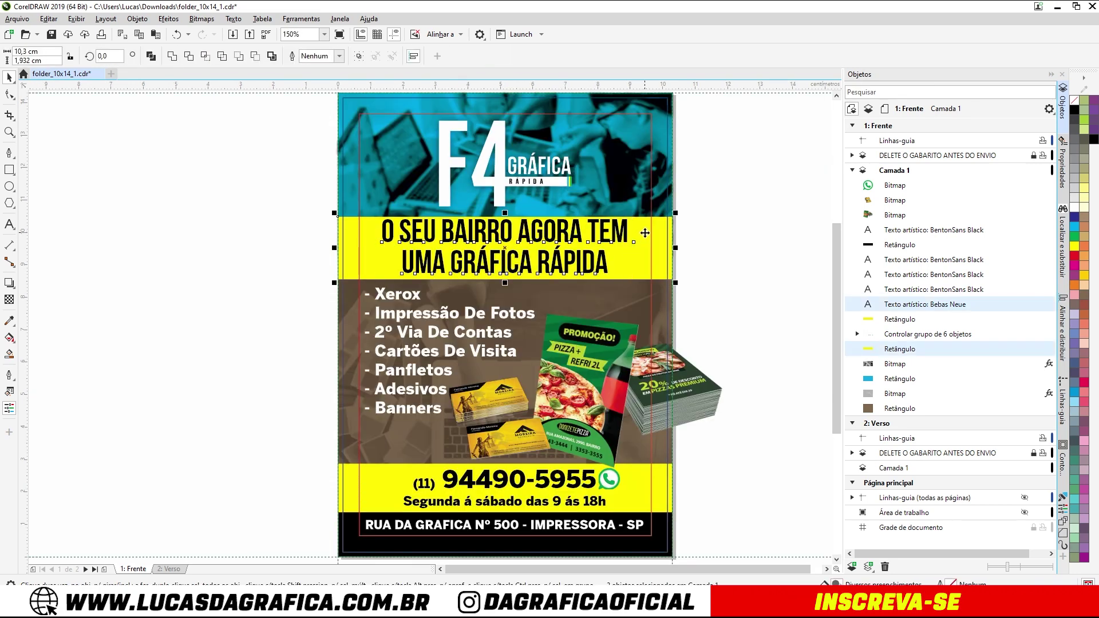
click(743, 214)
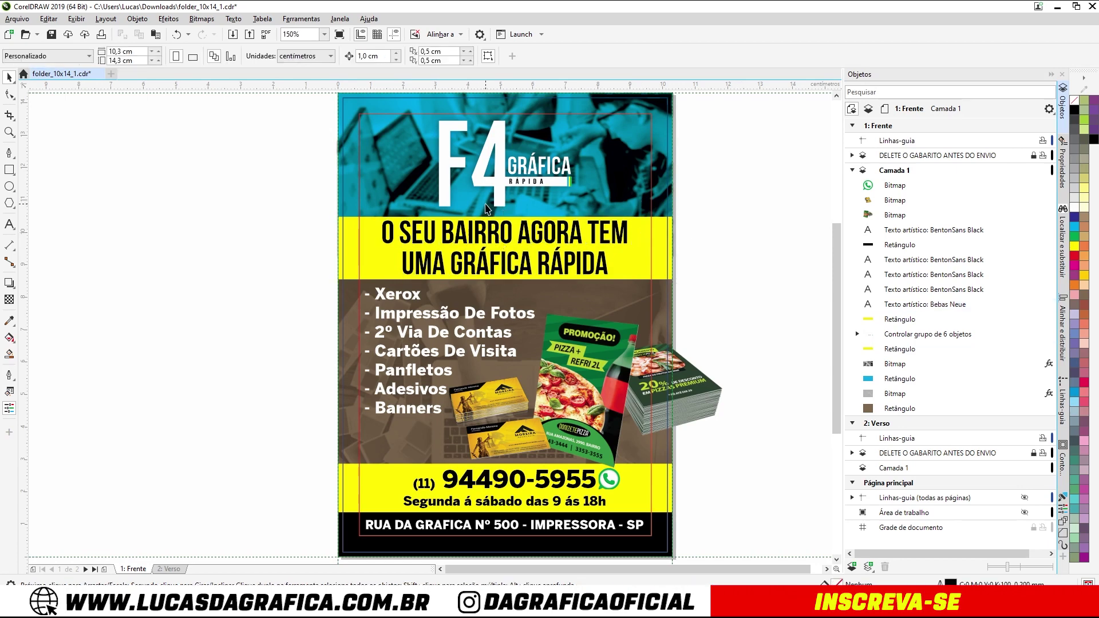
click(694, 399)
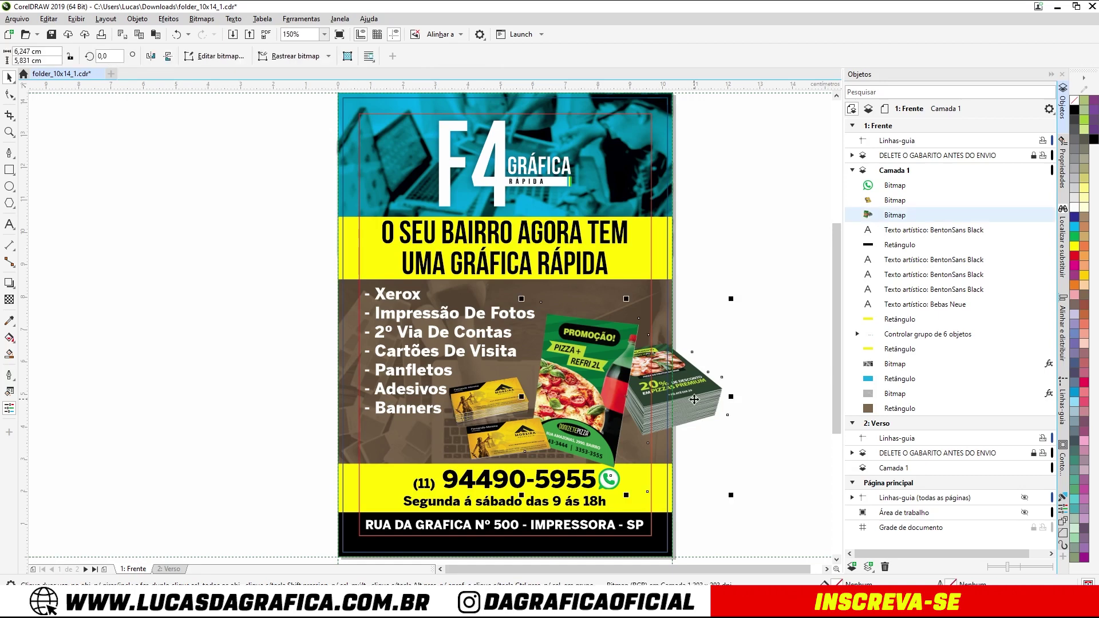
click(10, 94)
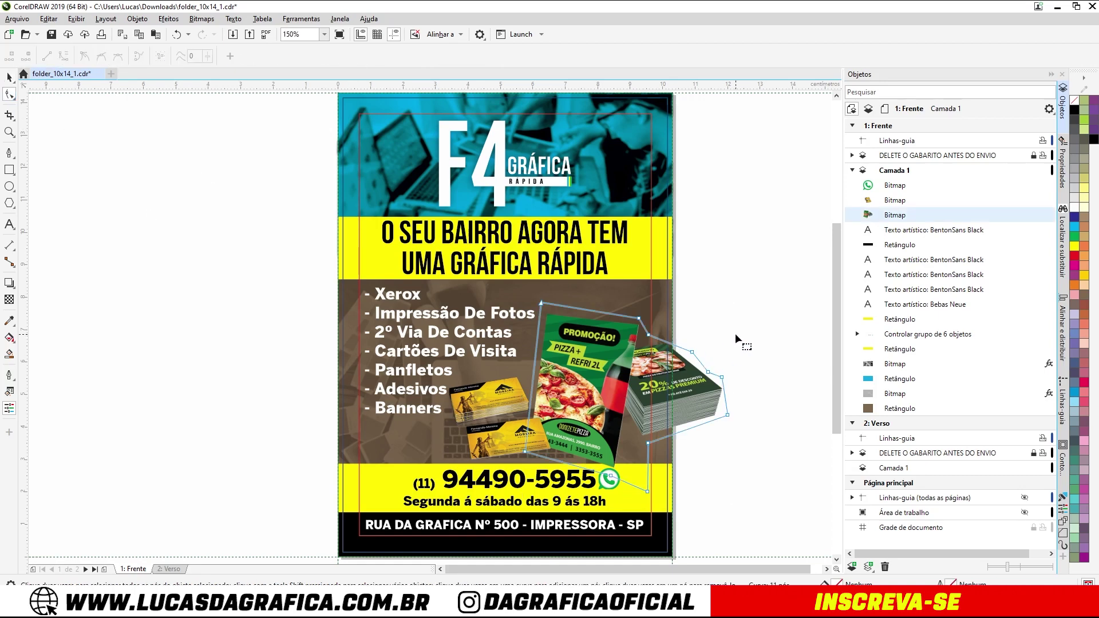
click(10, 76)
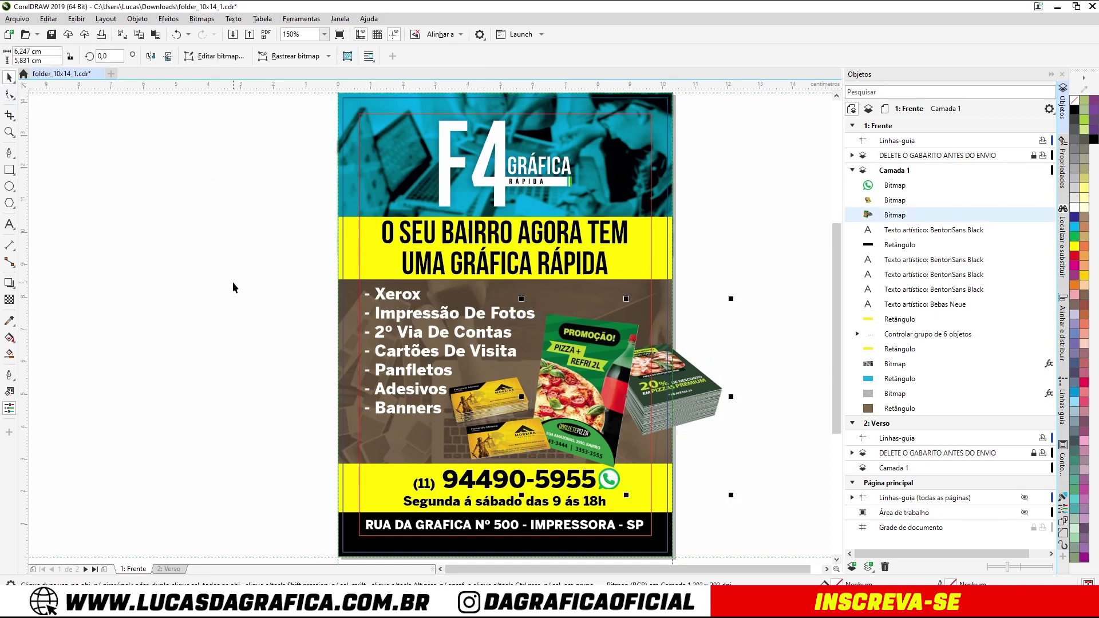
click(269, 301)
scroll(262, 295, down, 1)
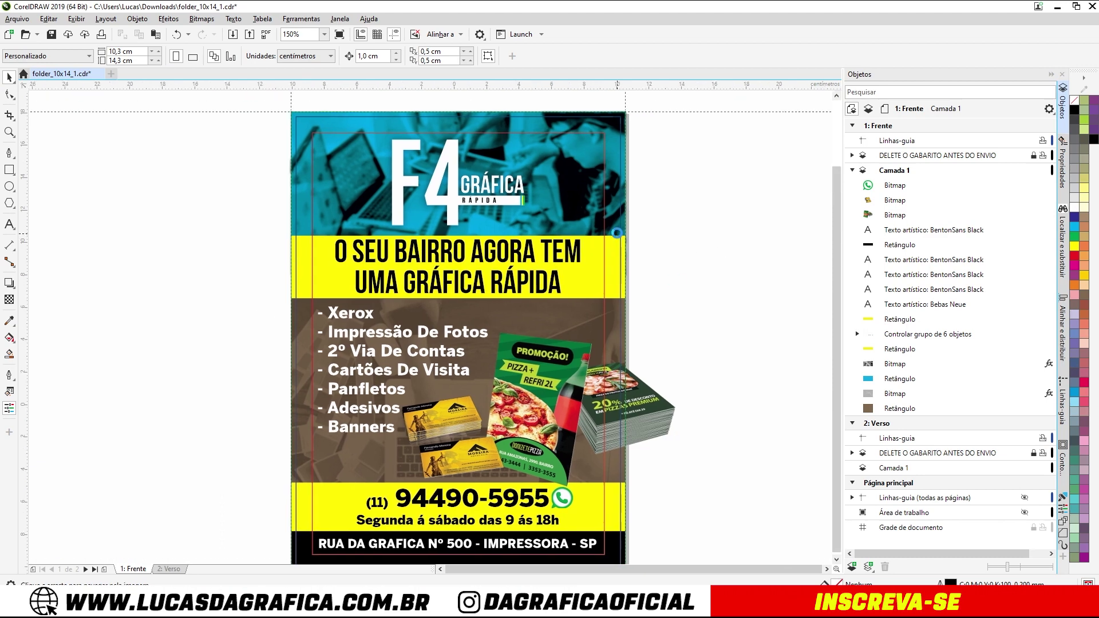
scroll(733, 250, down, 1)
scroll(626, 290, down, 1)
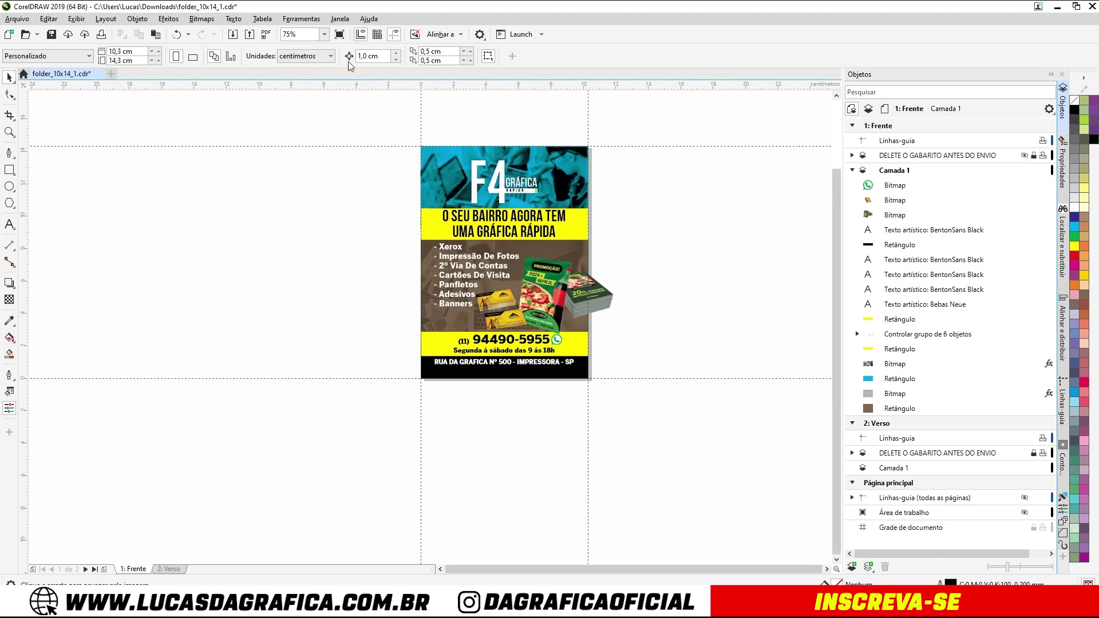
scroll(801, 229, up, 1)
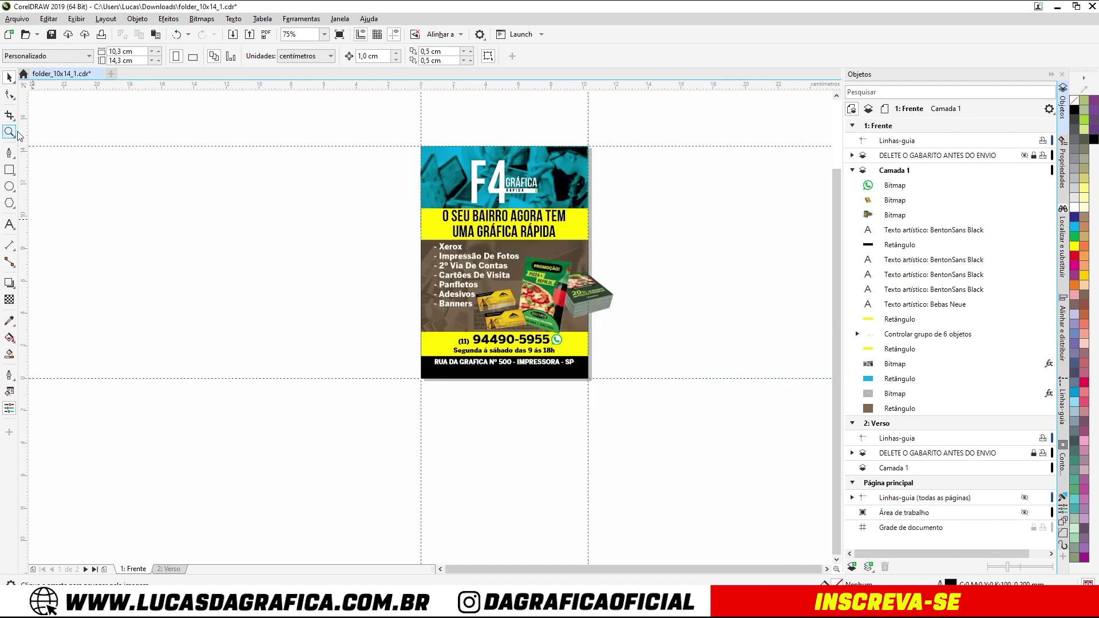
- Create a page-sized rectangle and restack it just below the stacked-flyers mockup
double_click(9, 170)
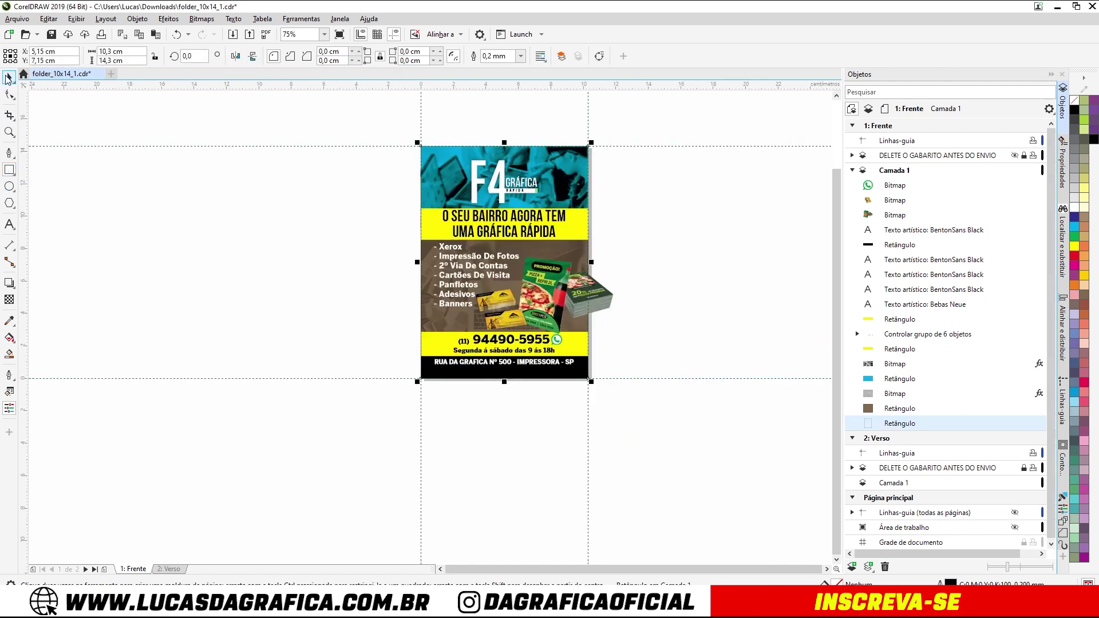
click(602, 298)
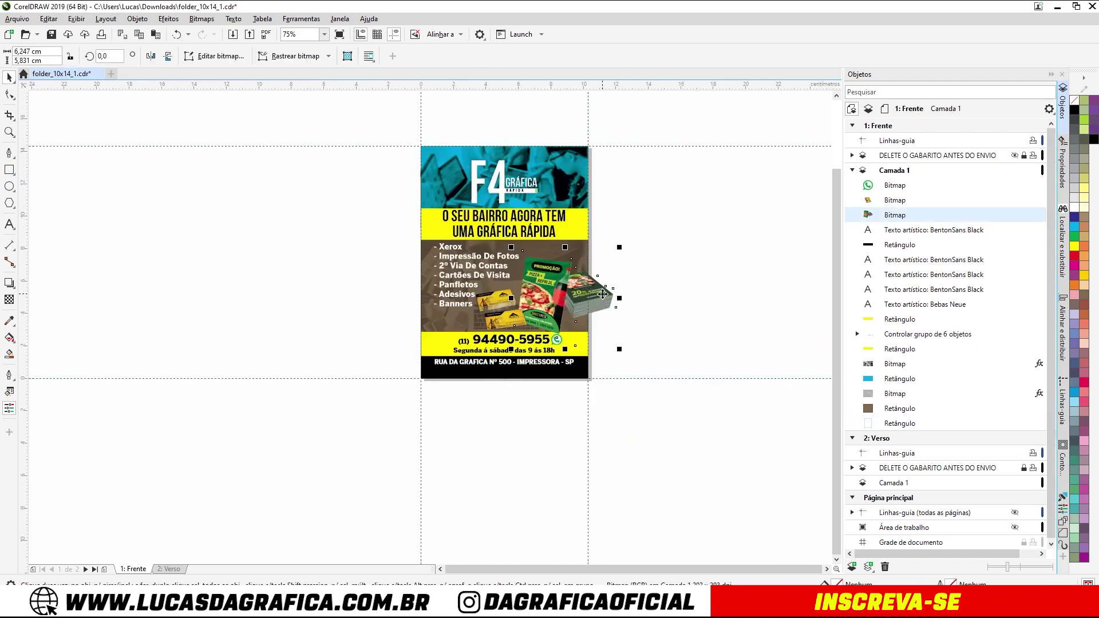
click(658, 415)
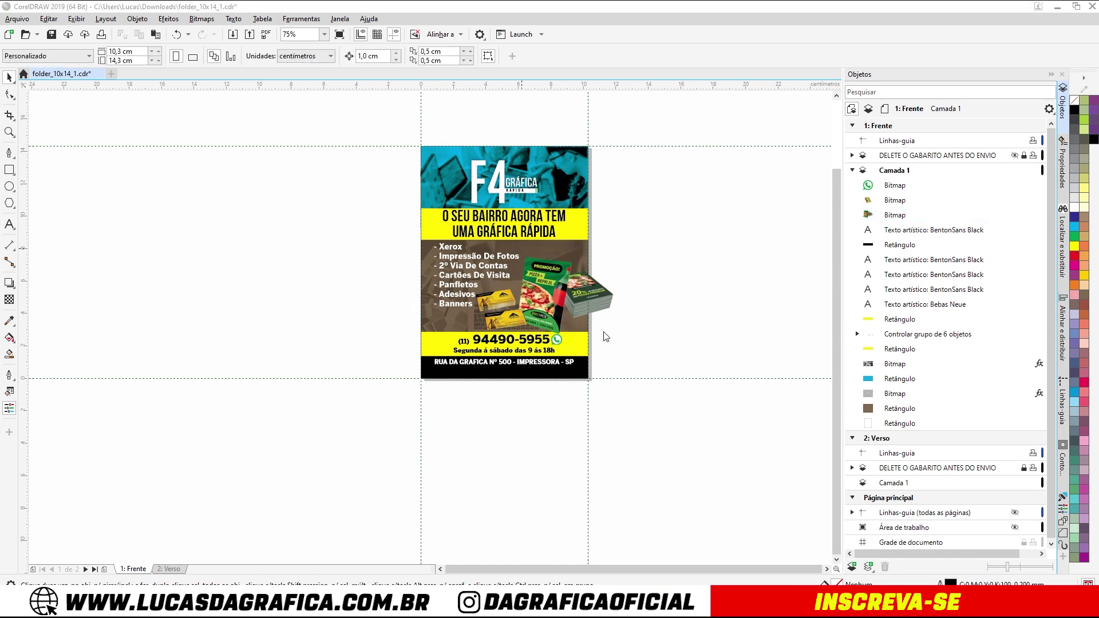
click(898, 427)
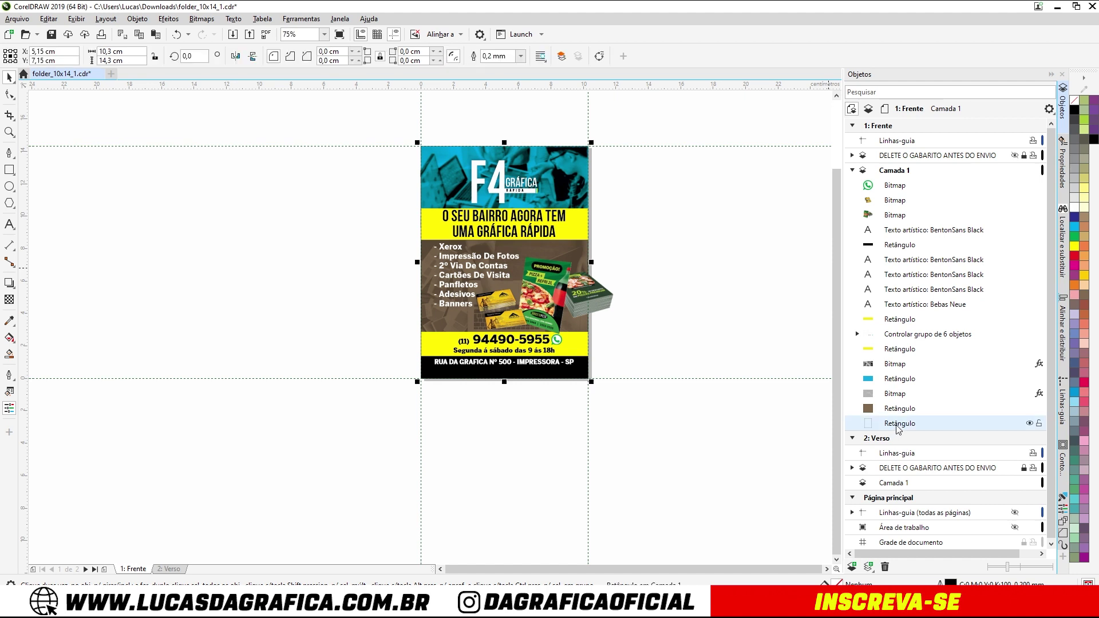
key(ctrl+Page_Up)
key(ctrl+Page_Up)
key(ctrl+Page_Up)
key(ctrl+Page_Up)
key(ctrl+Page_Up)
key(ctrl+Page_Up)
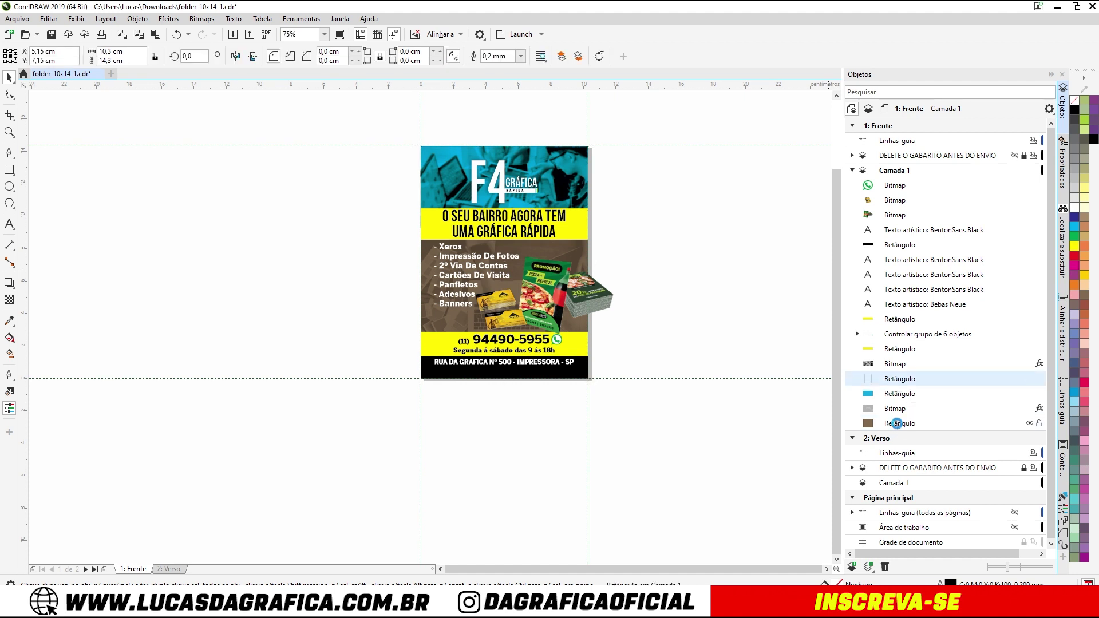
key(ctrl+Page_Up)
key(ctrl+Page_Up)
key(ctrl+Page_Up)
key(ctrl+Page_Up)
key(ctrl+Page_Up)
key(ctrl+Page_Up)
key(ctrl+Page_Up)
key(ctrl+Page_Up)
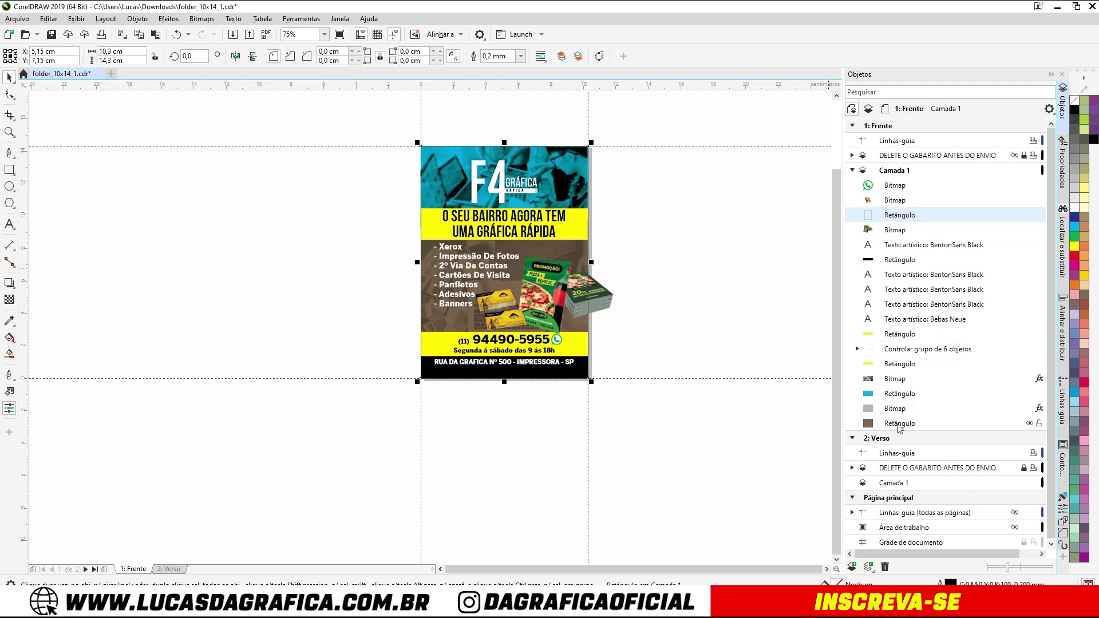
key(ctrl+Page_Down)
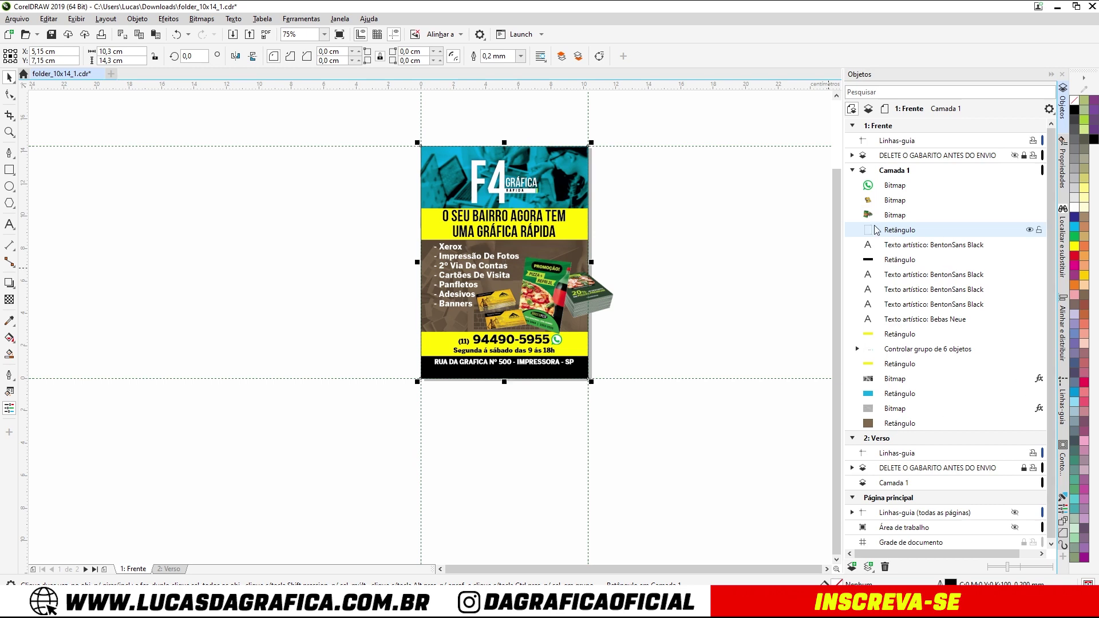
- PowerClip the stacked-flyers mockup into the page rectangle and recentre the view
click(887, 217)
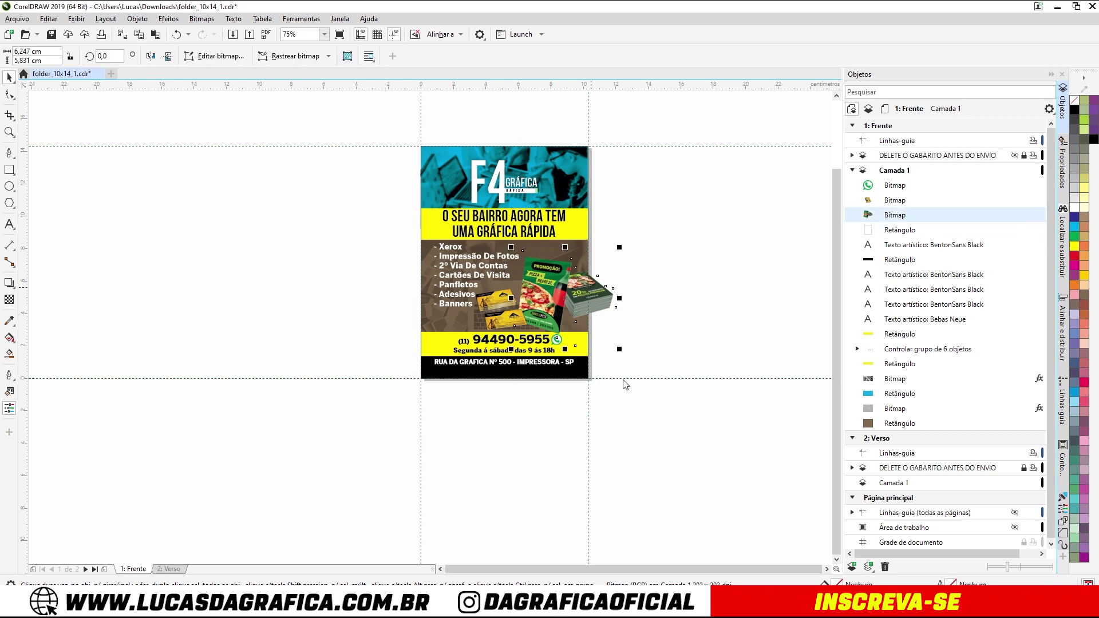
click(562, 268)
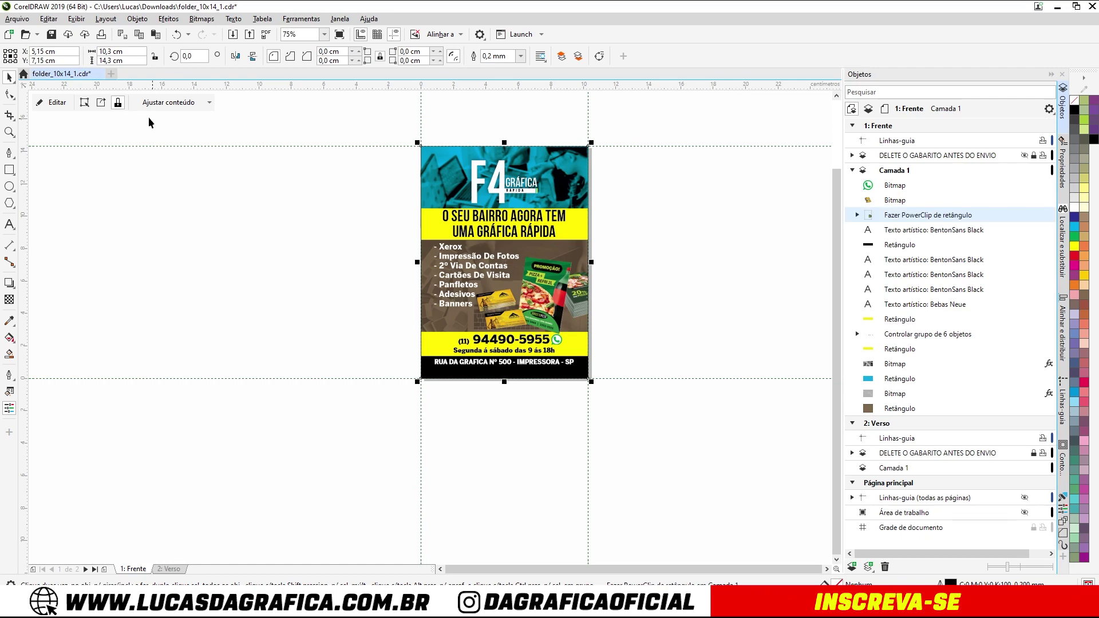
click(43, 136)
drag(506, 245, 439, 264)
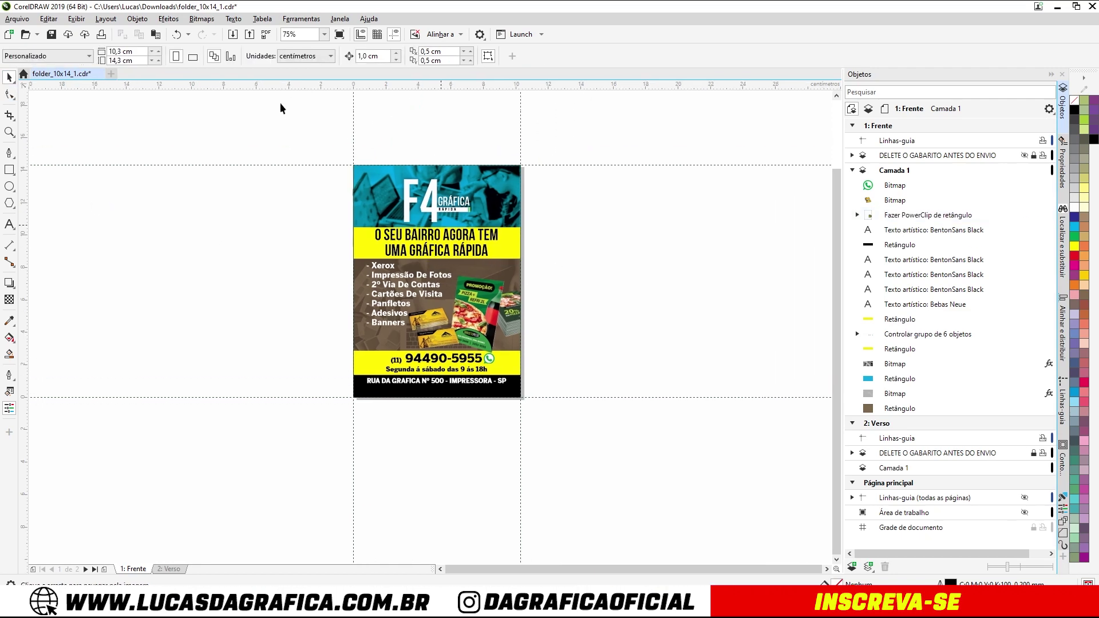
scroll(382, 221, up, 3)
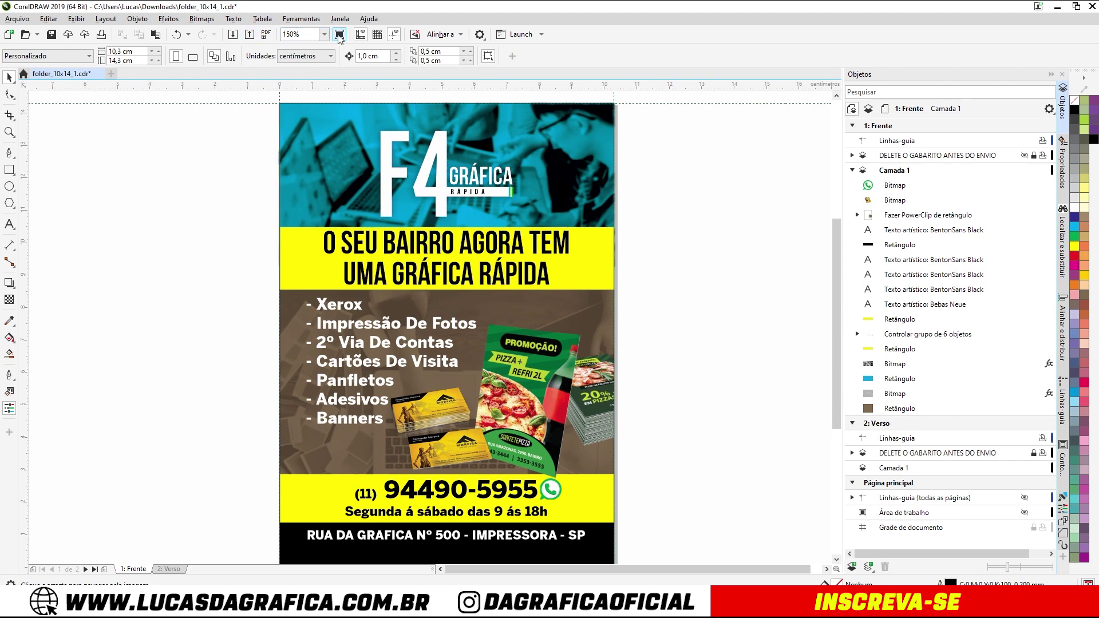
scroll(525, 256, up, 1)
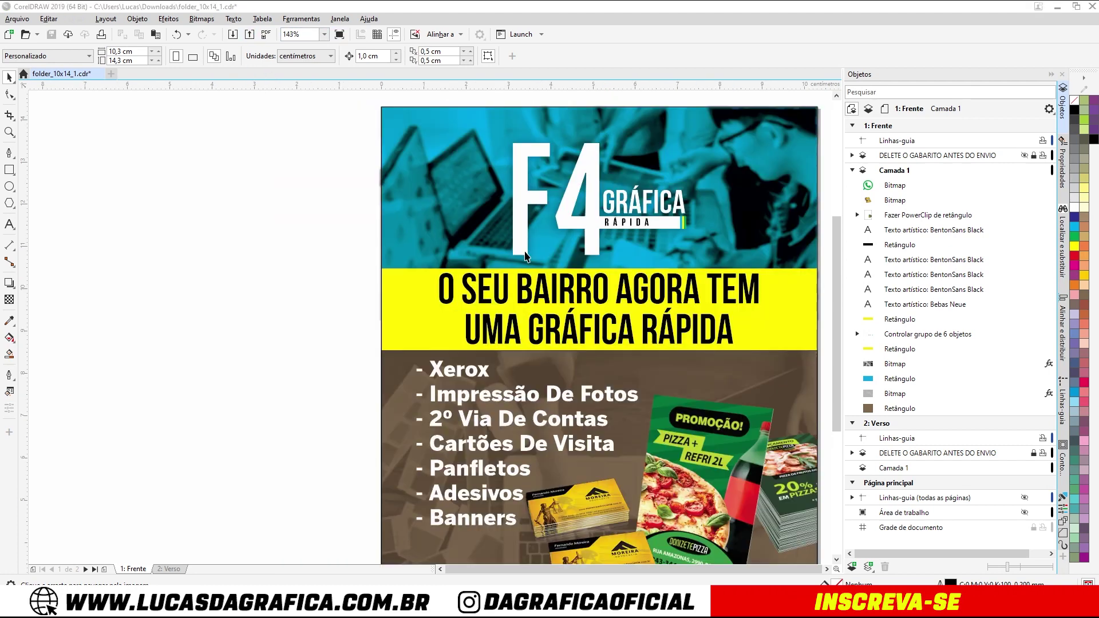
scroll(525, 252, up, 2)
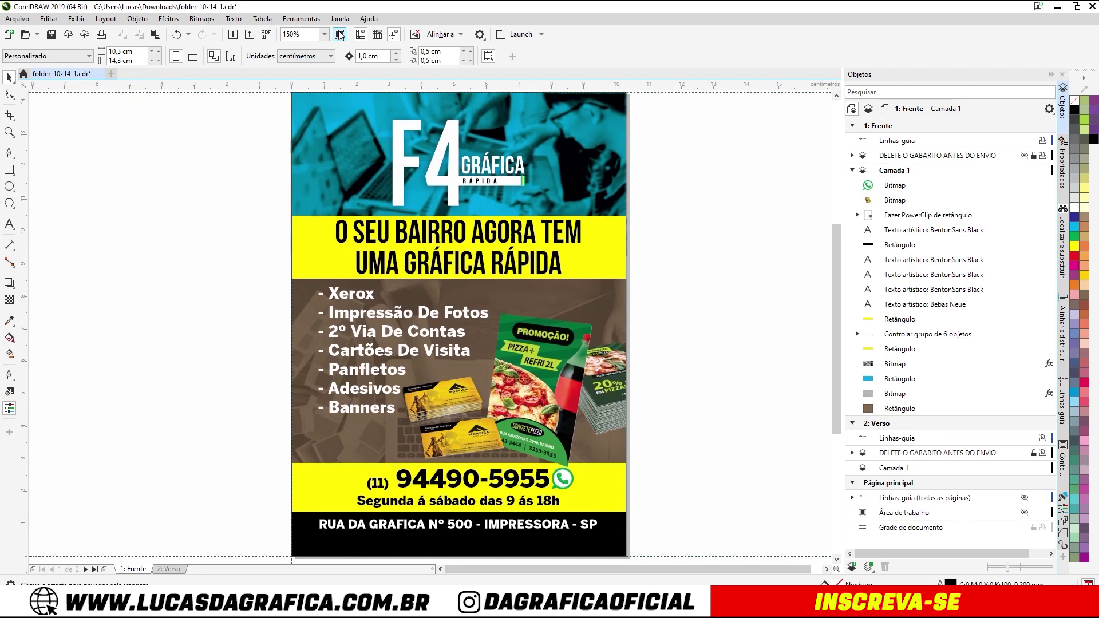
scroll(823, 264, up, 1)
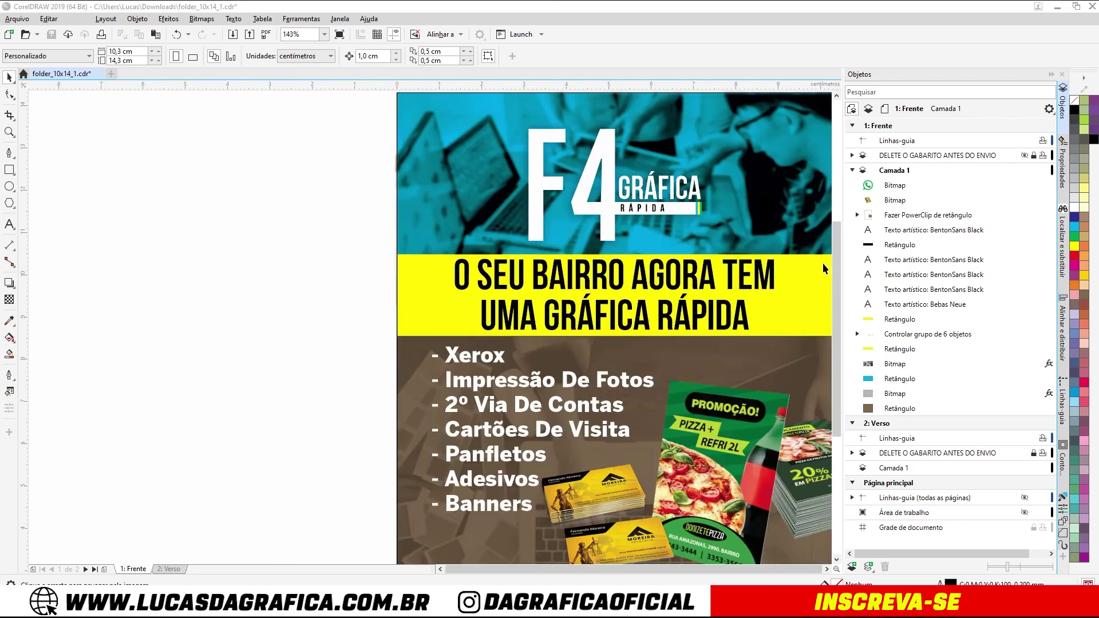